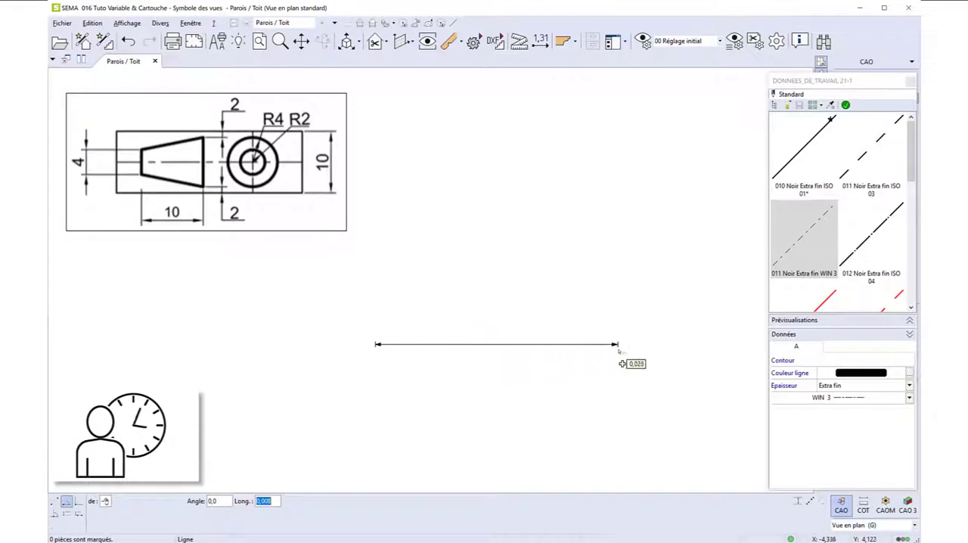
Draw a horizontal dash-dot axis line 0,030 long and a perpendicular axis 0,005 upward from it, 0,008 from its right end.
{"action": "left_click", "coordinate": [653, 344]}
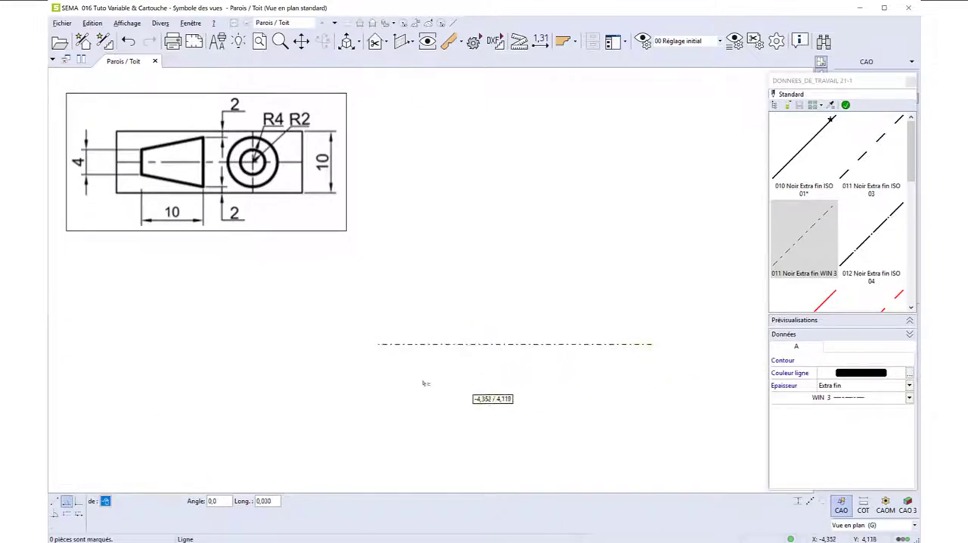
{"action": "left_click", "coordinate": [56, 514]}
{"action": "left_click", "coordinate": [601, 346]}
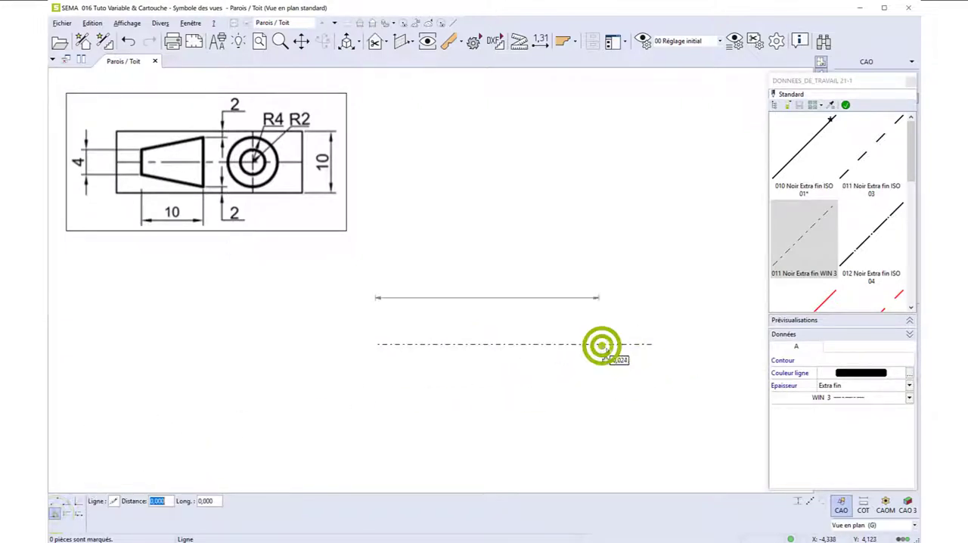
{"action": "left_click", "coordinate": [653, 346]}
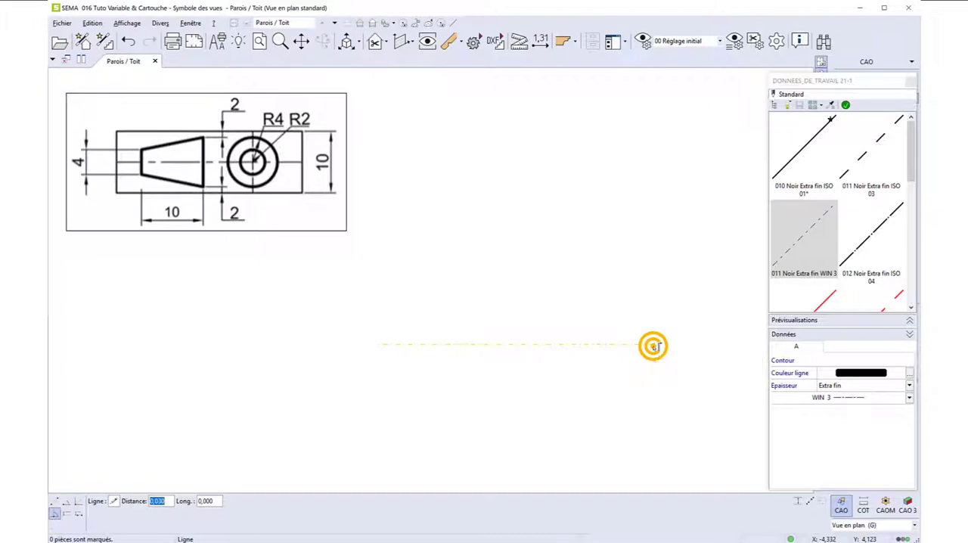
{"action": "left_click", "coordinate": [587, 344]}
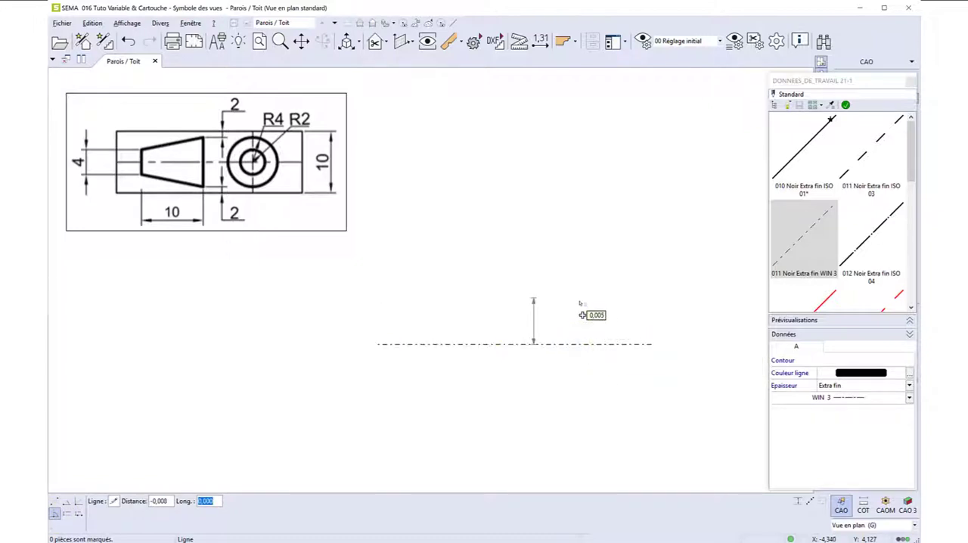
{"action": "key", "text": "Escape"}
Extend the short vertical axis line symmetrically below the horizontal axis.
{"action": "left_click", "coordinate": [580, 331]}
{"action": "left_click", "coordinate": [846, 309]}
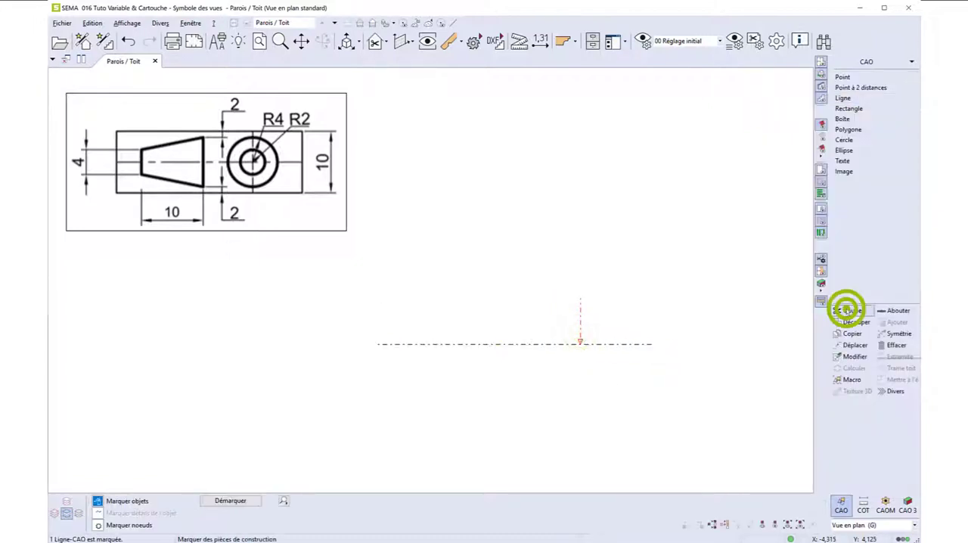
{"action": "left_click", "coordinate": [892, 338]}
{"action": "left_click", "coordinate": [606, 389]}
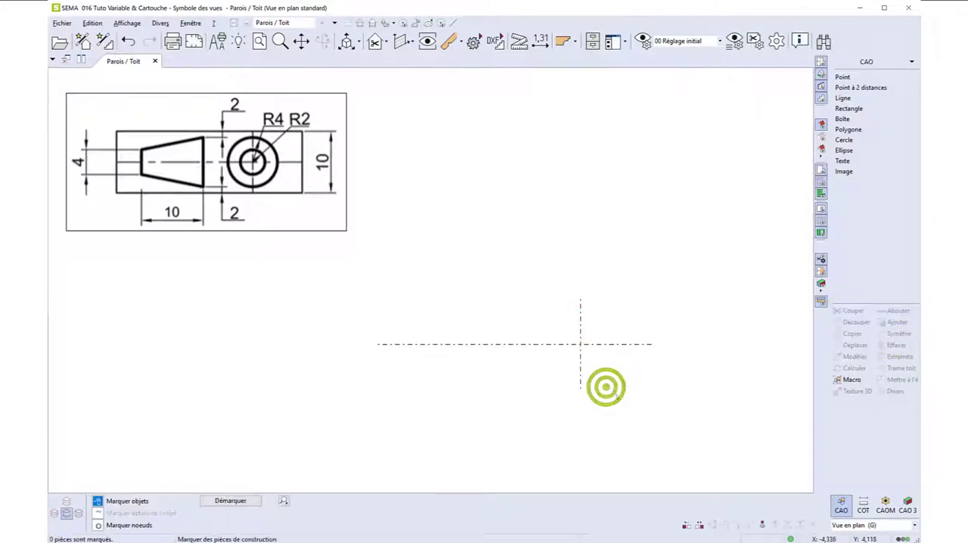
Draw concentric circles of radius 0,002 and 0,004 at the axis crossing, using style 010 Noir Extra fin ISO 01 with 0.35 mm thickness.
{"action": "left_click", "coordinate": [853, 139]}
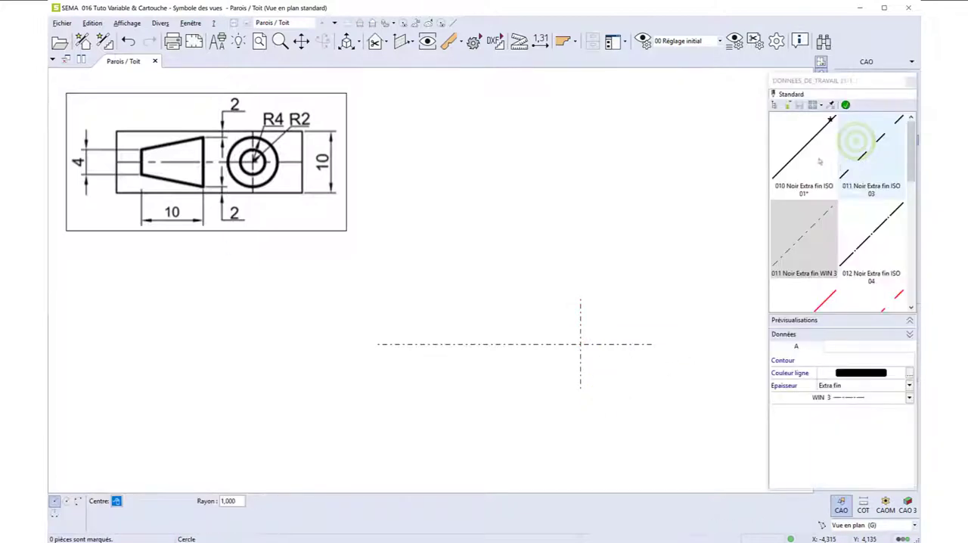
{"action": "left_click", "coordinate": [794, 151]}
{"action": "left_click", "coordinate": [853, 389]}
{"action": "left_click", "coordinate": [838, 430]}
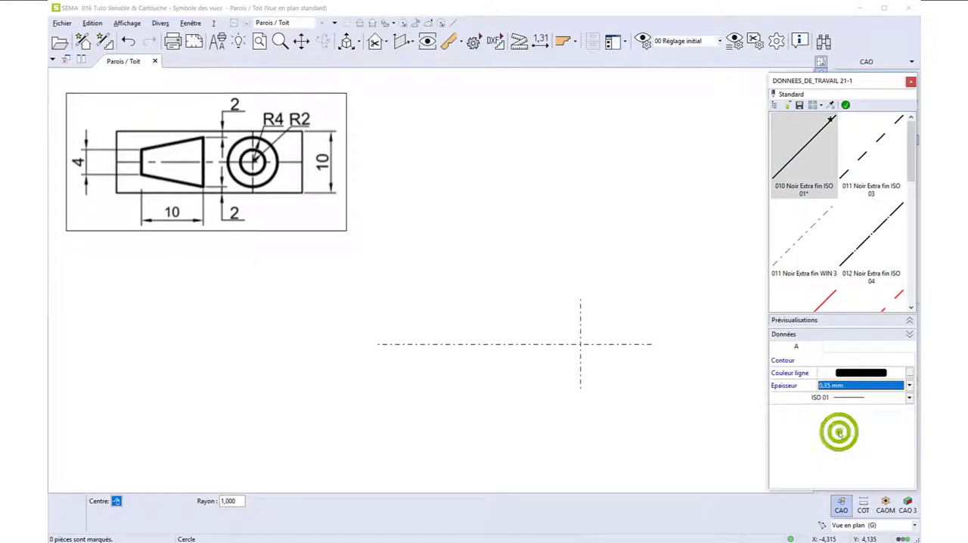
{"action": "left_click", "coordinate": [846, 104]}
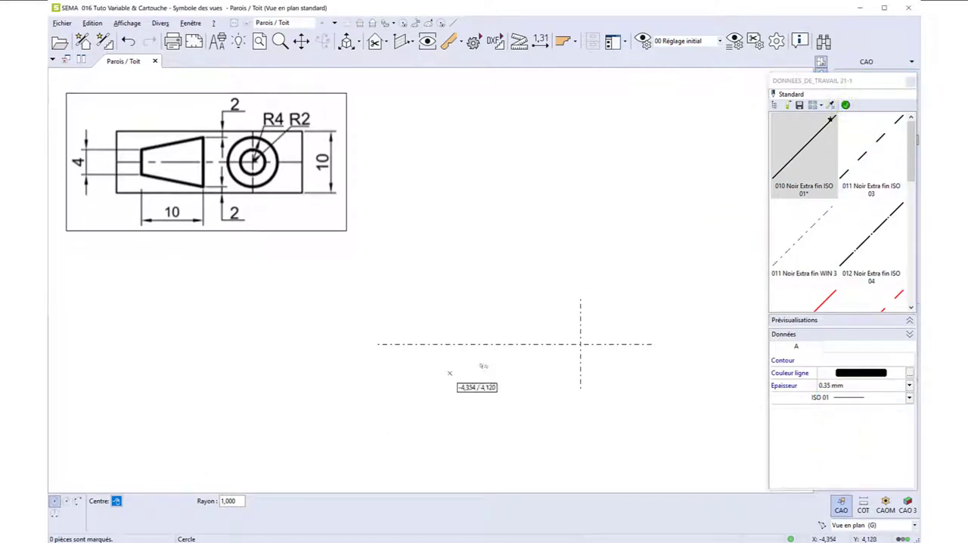
{"action": "left_click", "coordinate": [580, 344]}
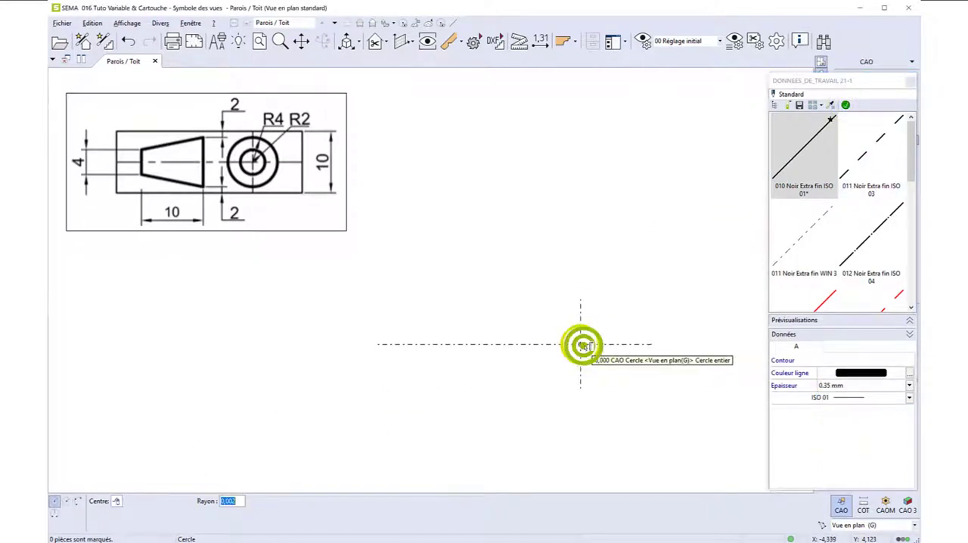
{"action": "left_click", "coordinate": [612, 364]}
{"action": "key", "text": "Escape"}
Draw a line 0,002 long upward, perpendicular to the horizontal axis and 0,004 from its left end.
{"action": "left_click", "coordinate": [851, 100]}
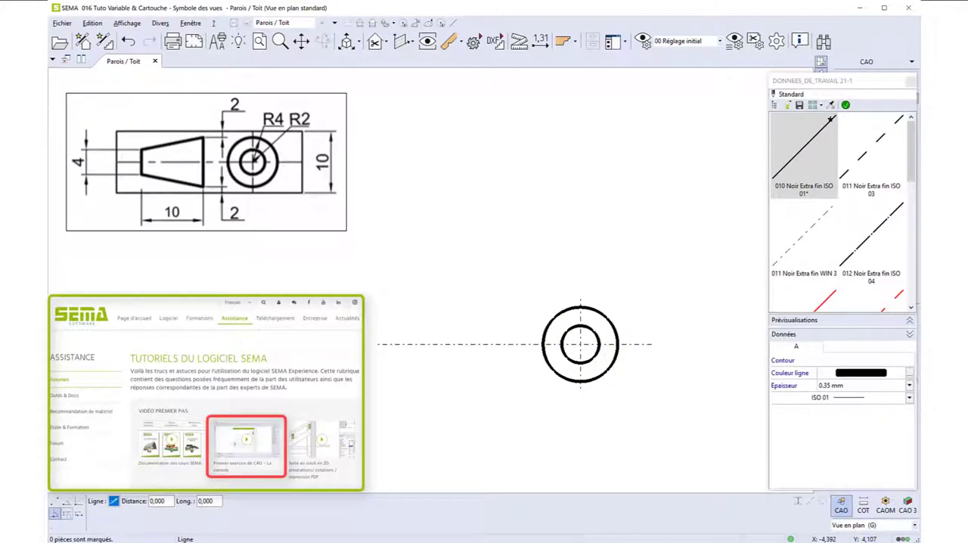
{"action": "left_click", "coordinate": [421, 346]}
{"action": "left_click", "coordinate": [376, 346]}
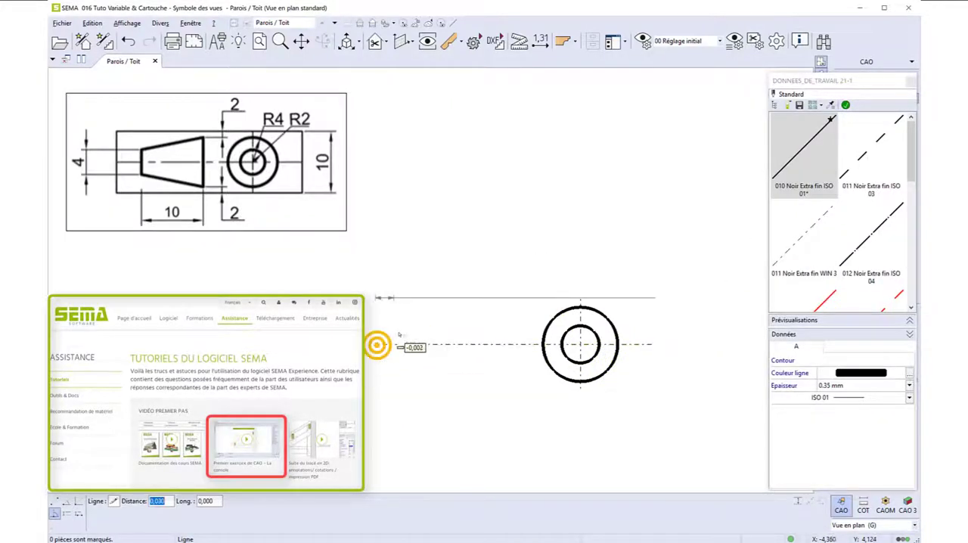
{"action": "left_click", "coordinate": [413, 326]}
{"action": "left_click", "coordinate": [417, 323]}
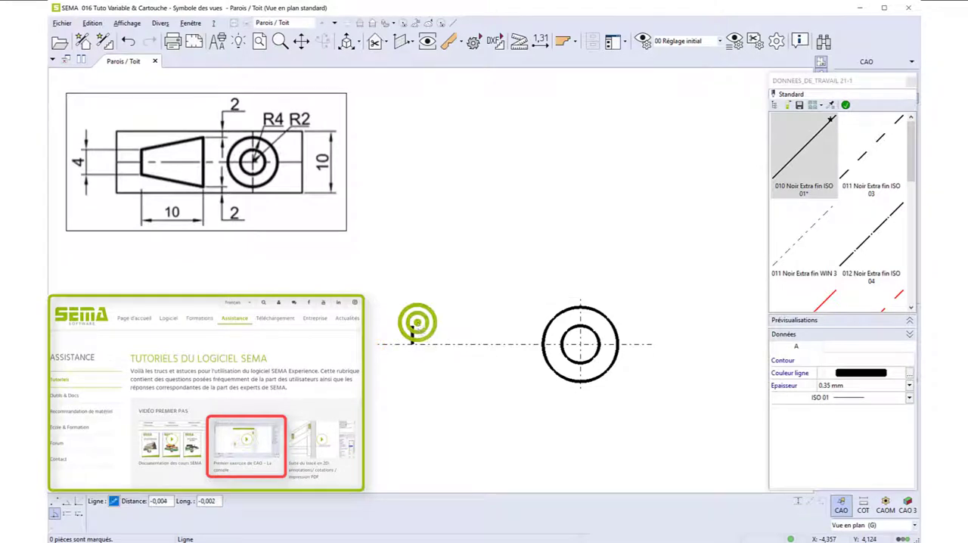
Extend the short thick line symmetrically below the horizontal axis to form the cone's small end.
{"action": "left_click", "coordinate": [413, 339]}
{"action": "left_click", "coordinate": [895, 335]}
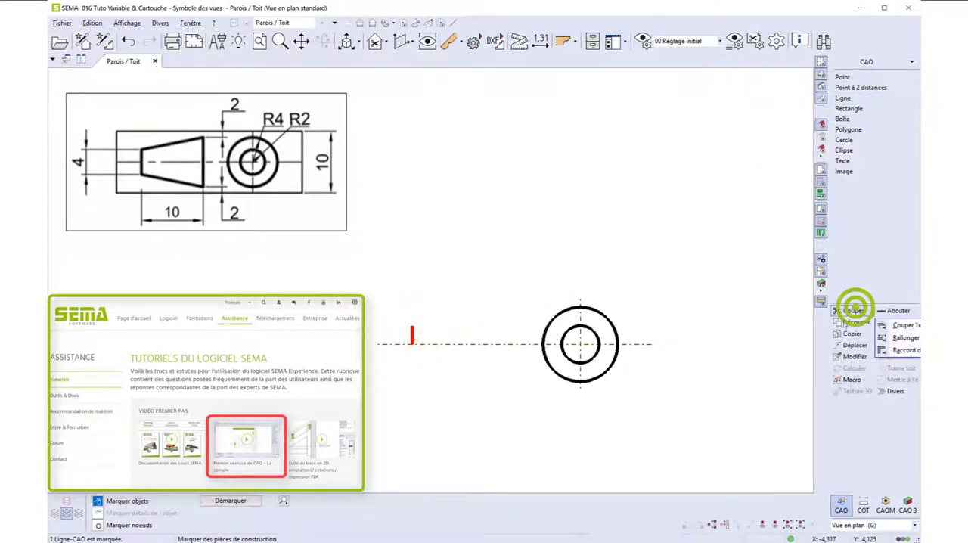
{"action": "left_click", "coordinate": [456, 357]}
Draw the cone's large end as a parallel line 0,010 from the small end, spanning the height of the outer circle.
{"action": "left_click", "coordinate": [858, 98]}
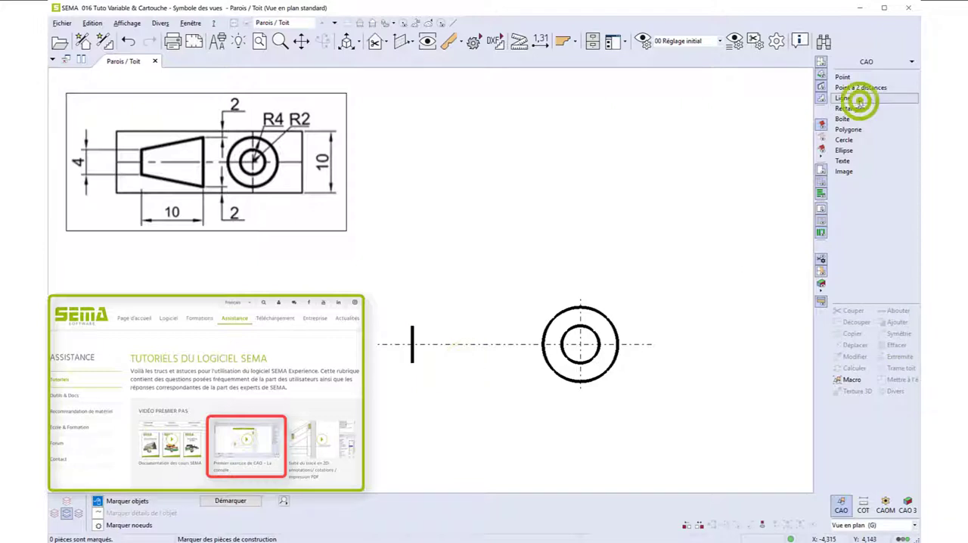
{"action": "left_click", "coordinate": [76, 515]}
{"action": "left_click", "coordinate": [411, 346]}
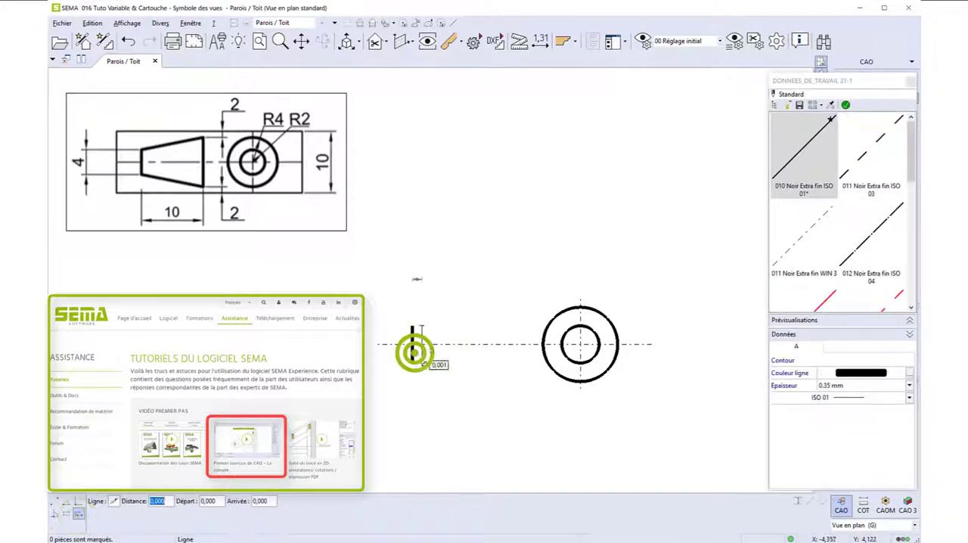
{"action": "left_click", "coordinate": [506, 340]}
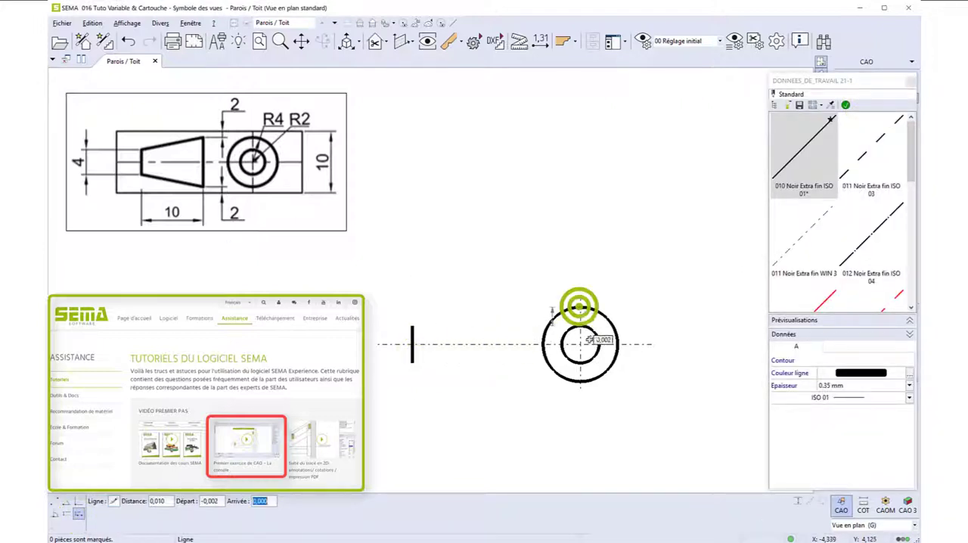
{"action": "left_click", "coordinate": [580, 383]}
Connect the upper and lower endpoints of the cone's two ends with slanted lines.
{"action": "left_click", "coordinate": [58, 501]}
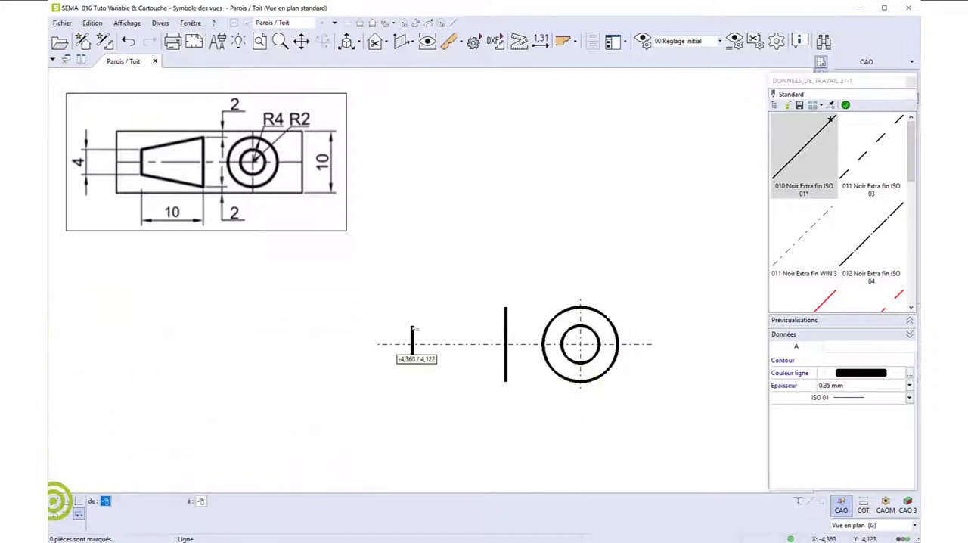
{"action": "left_click", "coordinate": [412, 327]}
{"action": "left_click", "coordinate": [506, 308]}
{"action": "left_click", "coordinate": [411, 362]}
{"action": "left_click", "coordinate": [506, 380]}
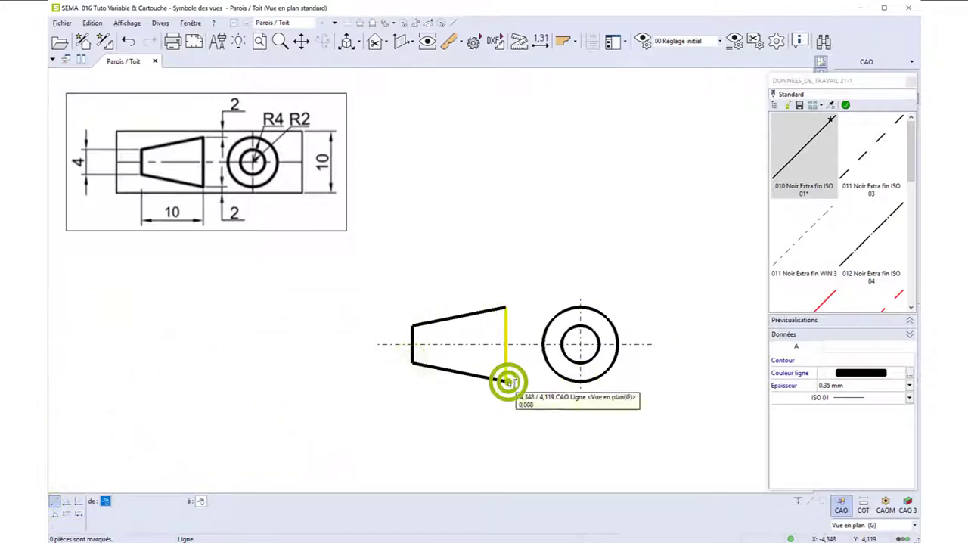
{"action": "key", "text": "Escape"}
Create a macro from the whole cone-and-circles symbol with its reference point at the circles' centre.
{"action": "left_click_drag", "start_coordinate": [359, 291], "coordinate": [701, 413]}
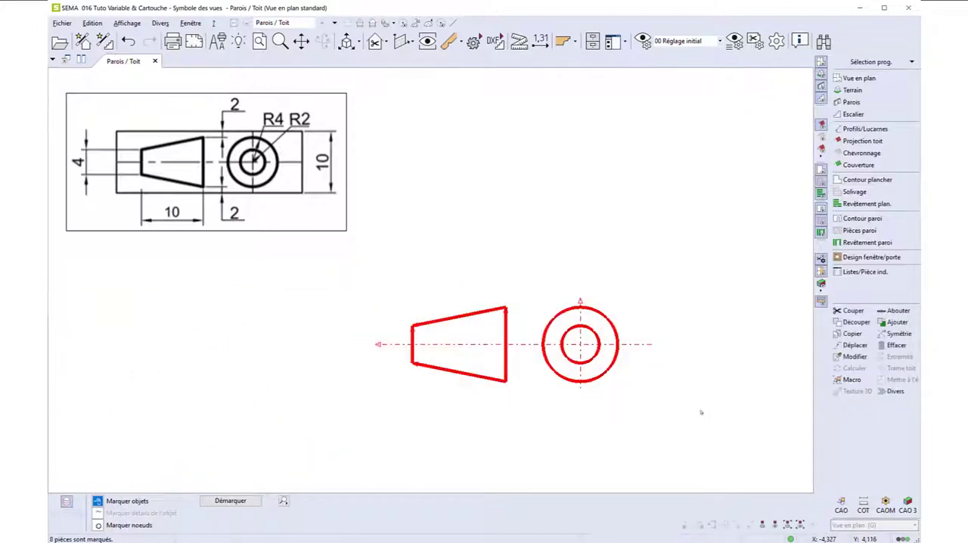
{"action": "left_click", "coordinate": [895, 408]}
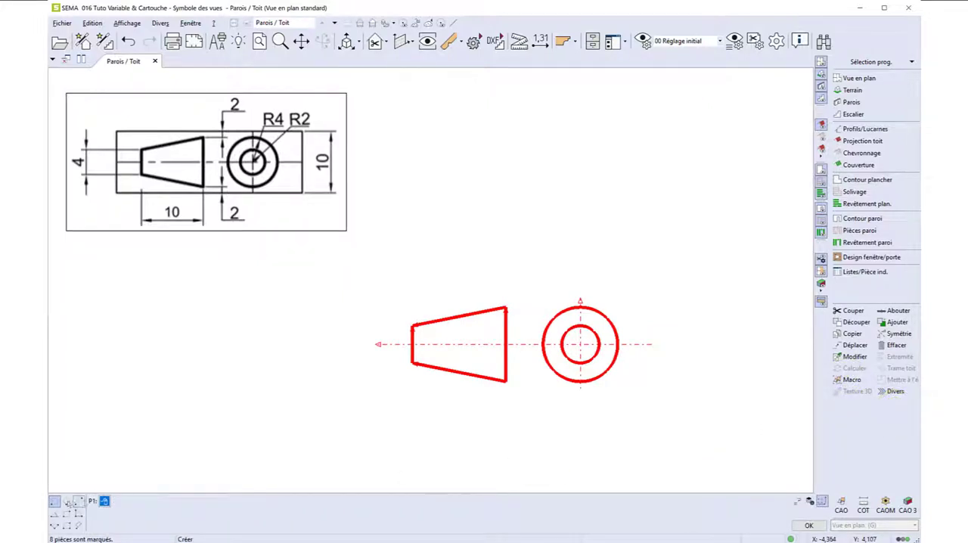
{"action": "left_click", "coordinate": [583, 346]}
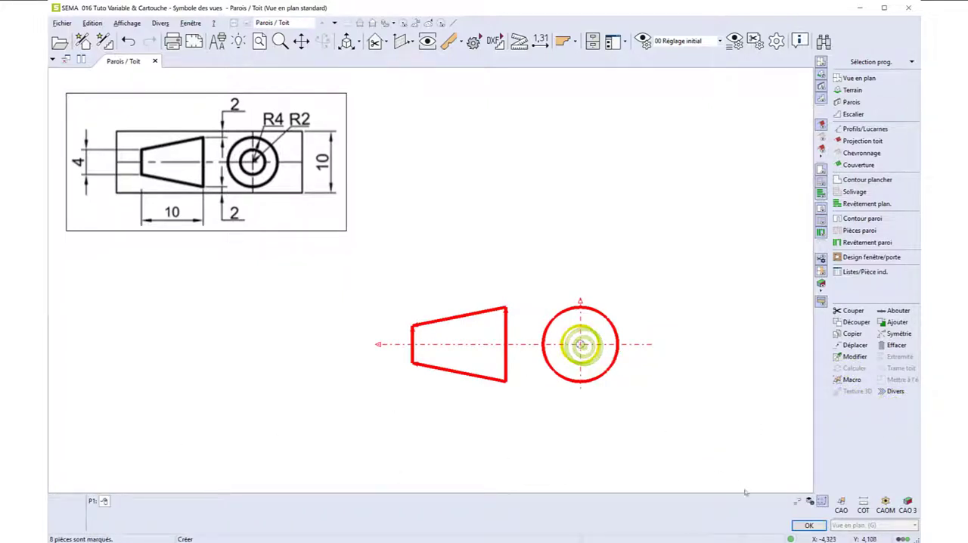
{"action": "left_click", "coordinate": [809, 525]}
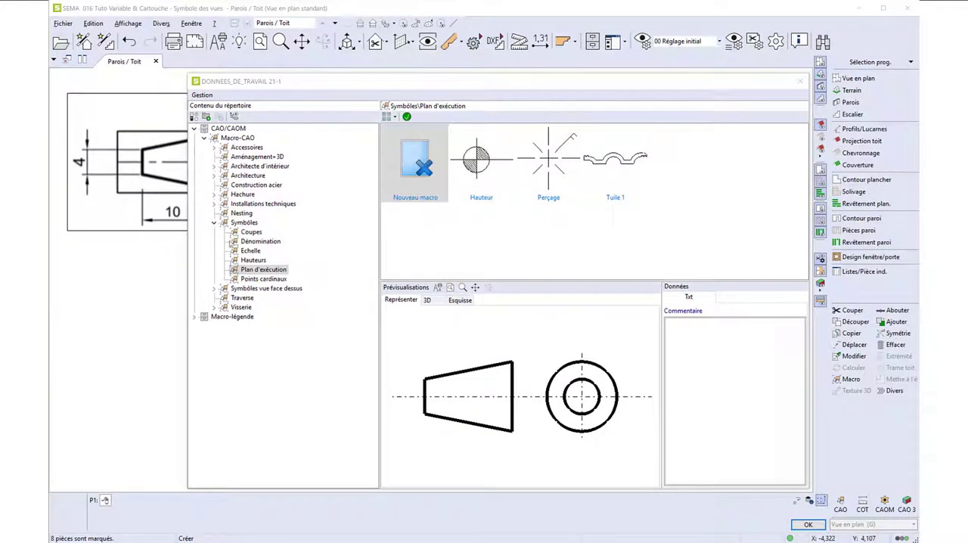
Save the new macro in the Symbôles\Plan d'exécution folder under the name "Symbole Européen".
{"action": "left_click", "coordinate": [227, 224]}
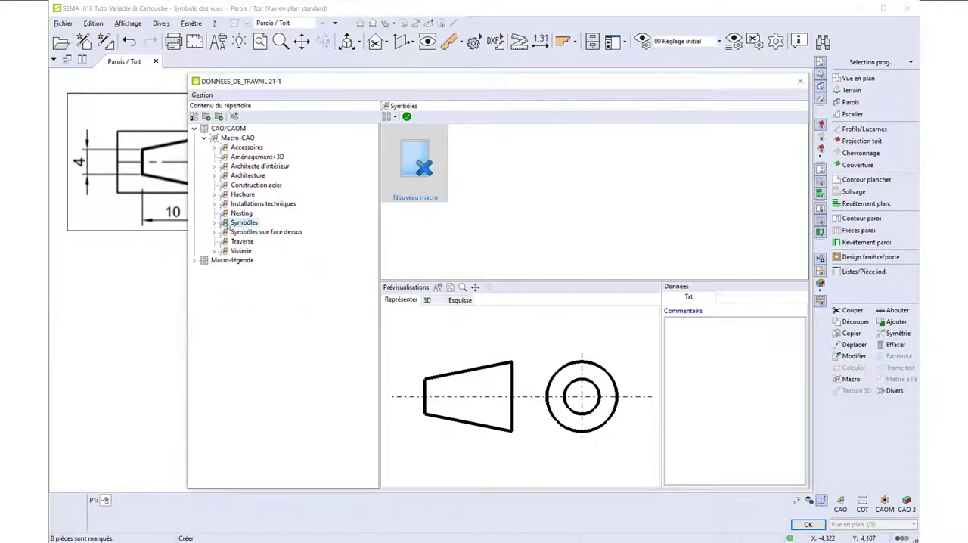
{"action": "left_click", "coordinate": [263, 270]}
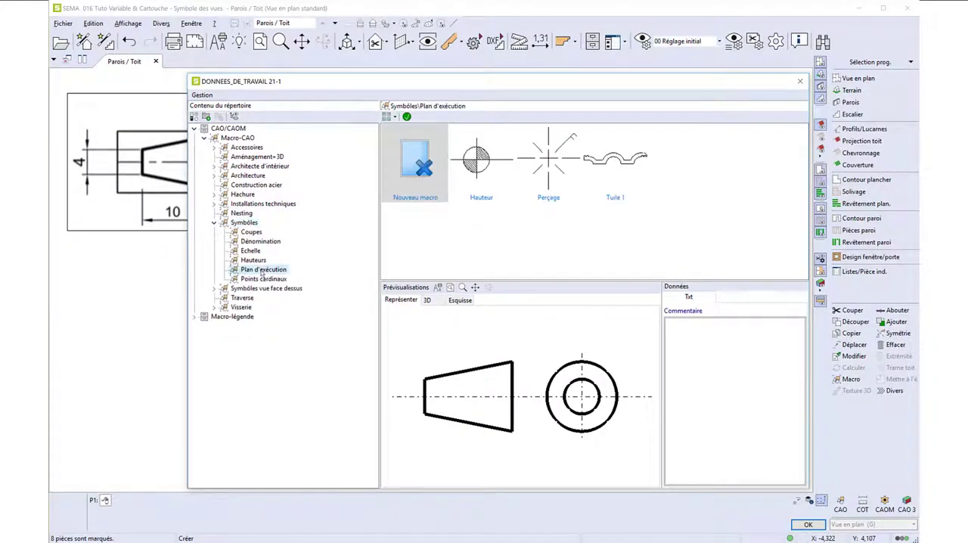
{"action": "left_click", "coordinate": [416, 202]}
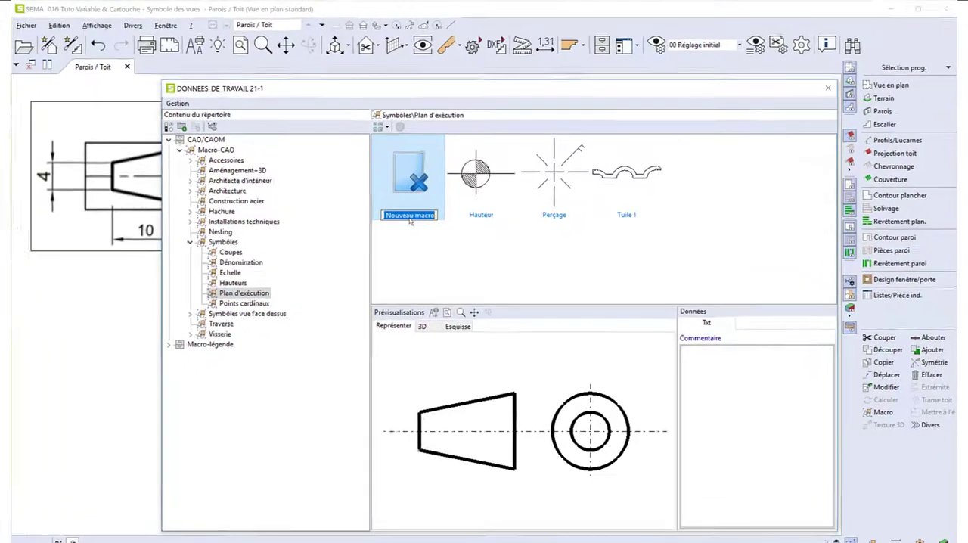
{"action": "type", "text": "Sy"}
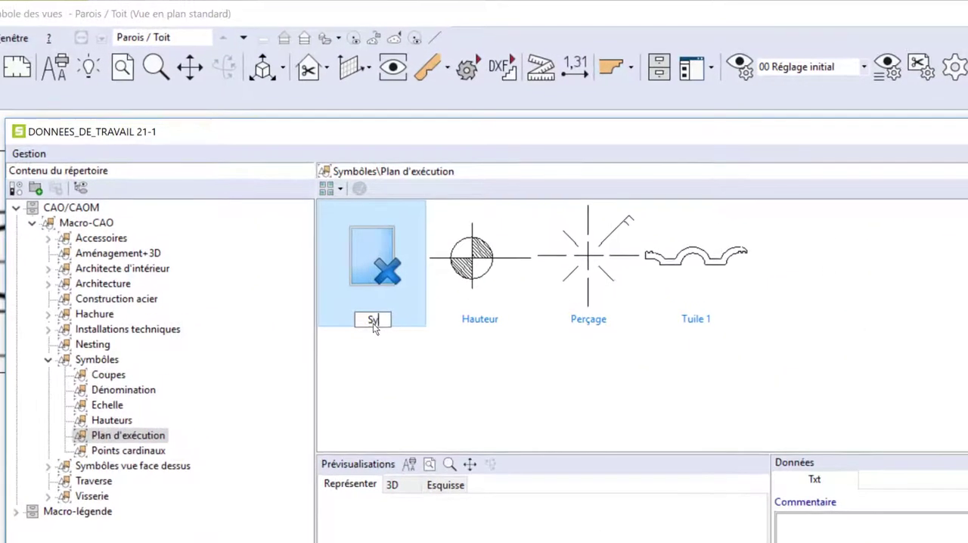
{"action": "type", "text": "mbole Europée"}
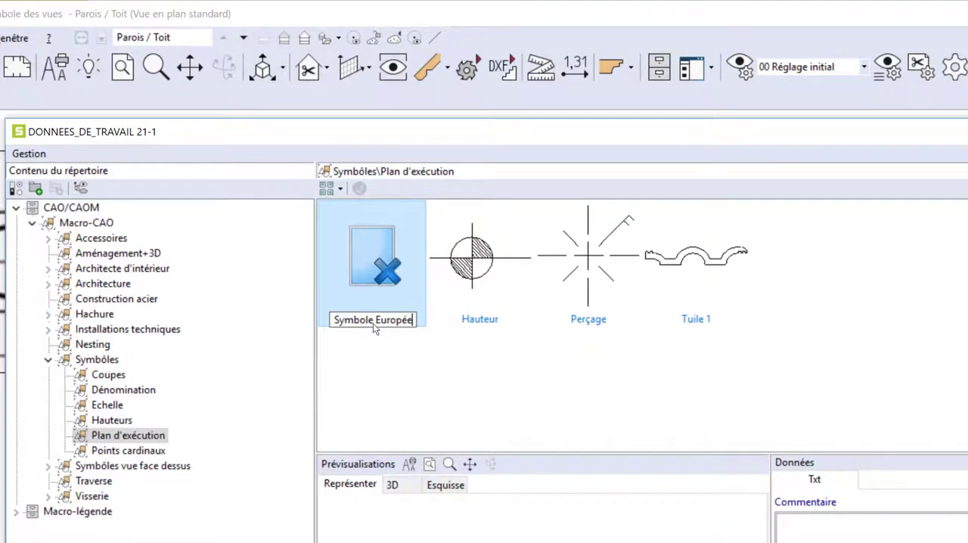
{"action": "type", "text": "n"}
{"action": "key", "text": "Return"}
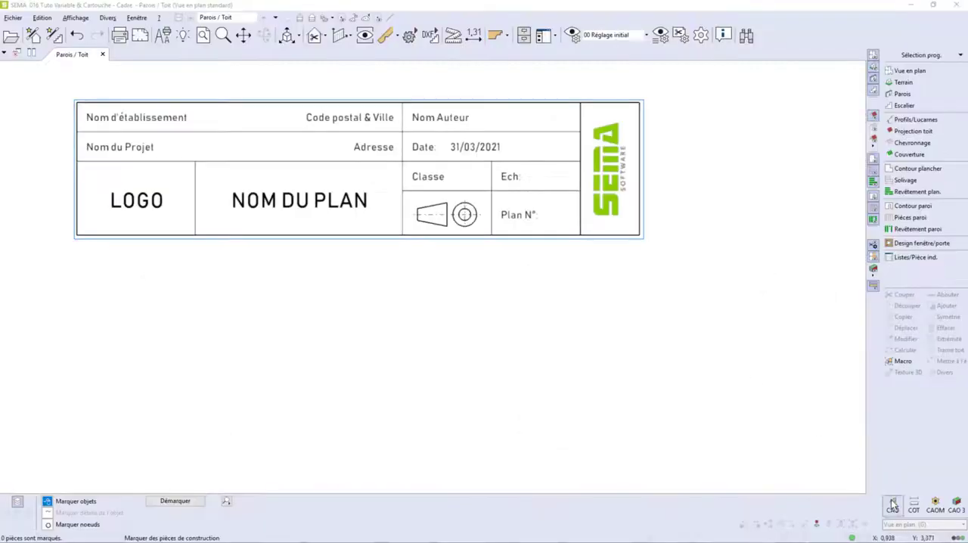
Draw the title block frame below the model example as a rectangle 0,190 wide and 0,045 high with 0.35 mm line thickness.
{"action": "left_click", "coordinate": [893, 506]}
{"action": "left_click", "coordinate": [900, 100]}
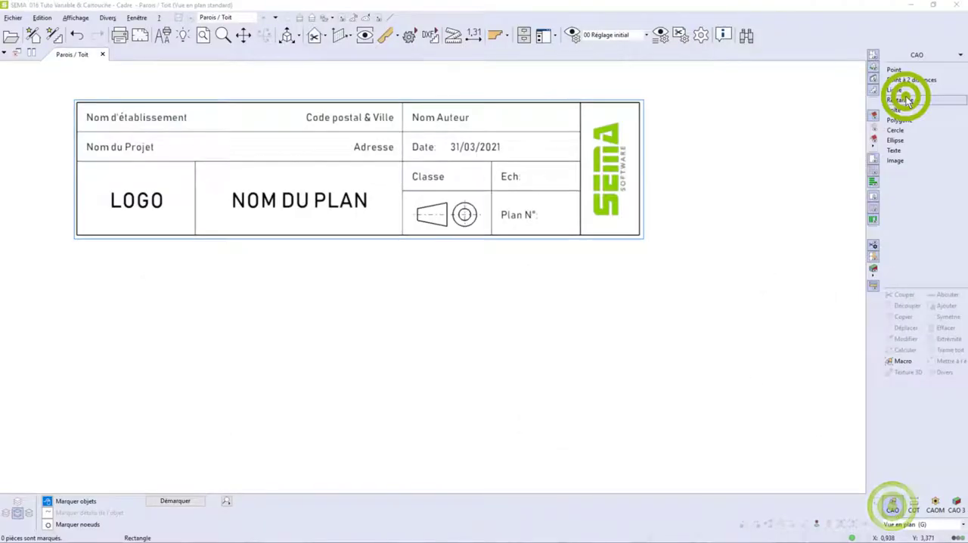
{"action": "left_click", "coordinate": [816, 389]}
{"action": "left_click", "coordinate": [808, 434]}
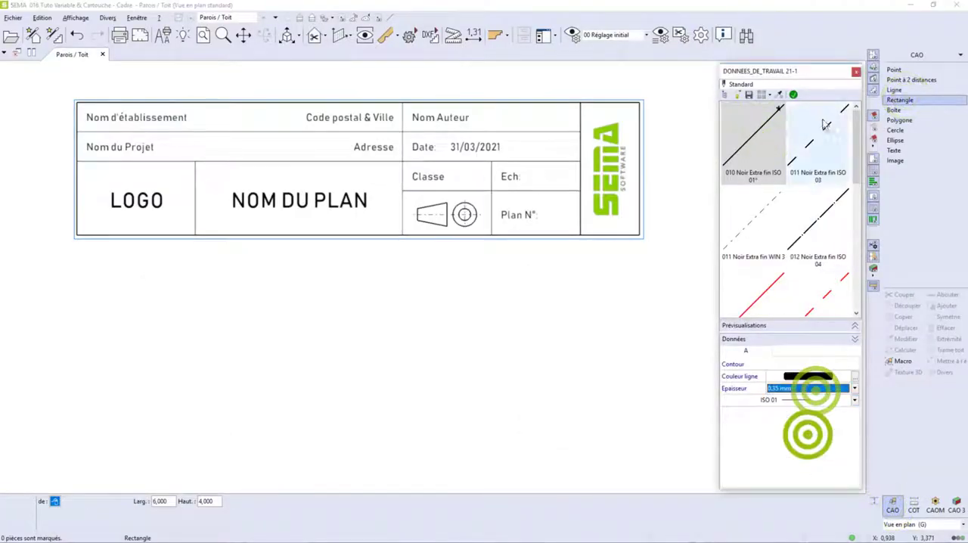
{"action": "left_click", "coordinate": [794, 94]}
{"action": "left_click", "coordinate": [76, 414]}
{"action": "type", "text": "0,190"}
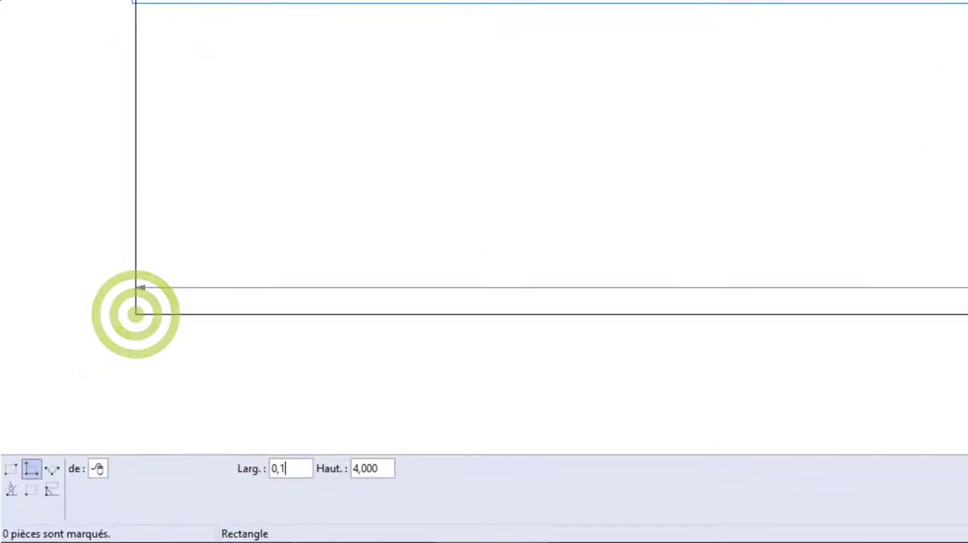
{"action": "key", "text": "Tab"}
{"action": "type", "text": "0,045"}
{"action": "key", "text": "Return"}
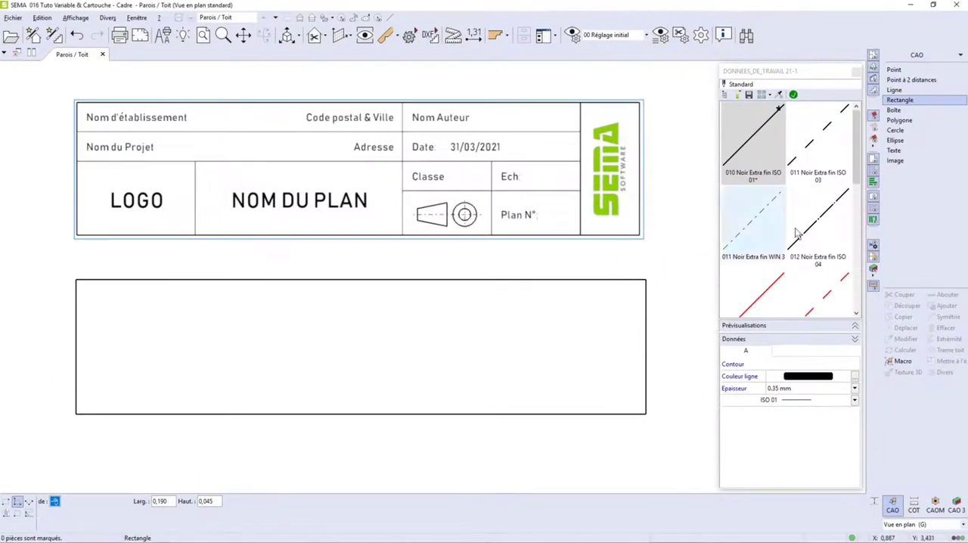
Draw a vertical divider inside the frame, parallel to its right side at a distance of 0,022.
{"action": "left_click", "coordinate": [904, 89]}
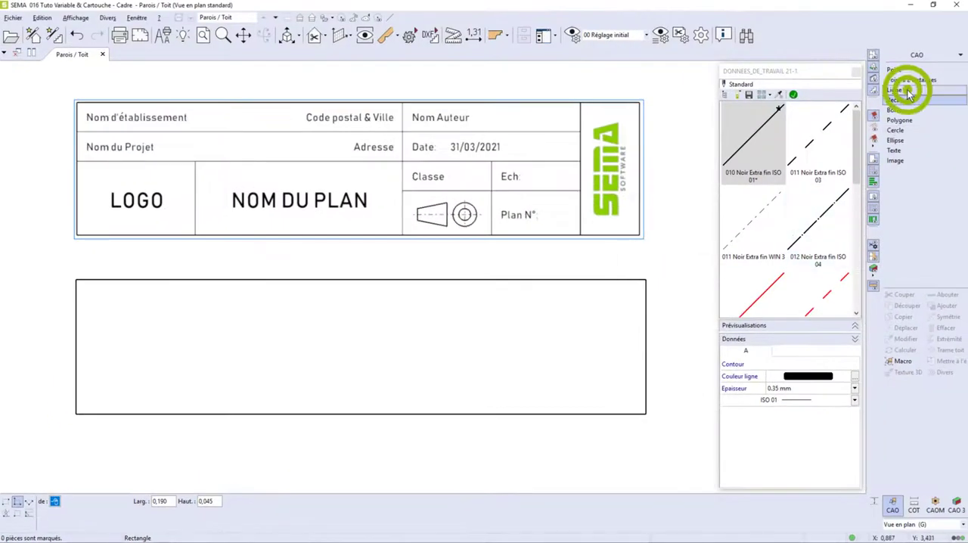
{"action": "left_click", "coordinate": [629, 309]}
{"action": "left_click", "coordinate": [580, 306]}
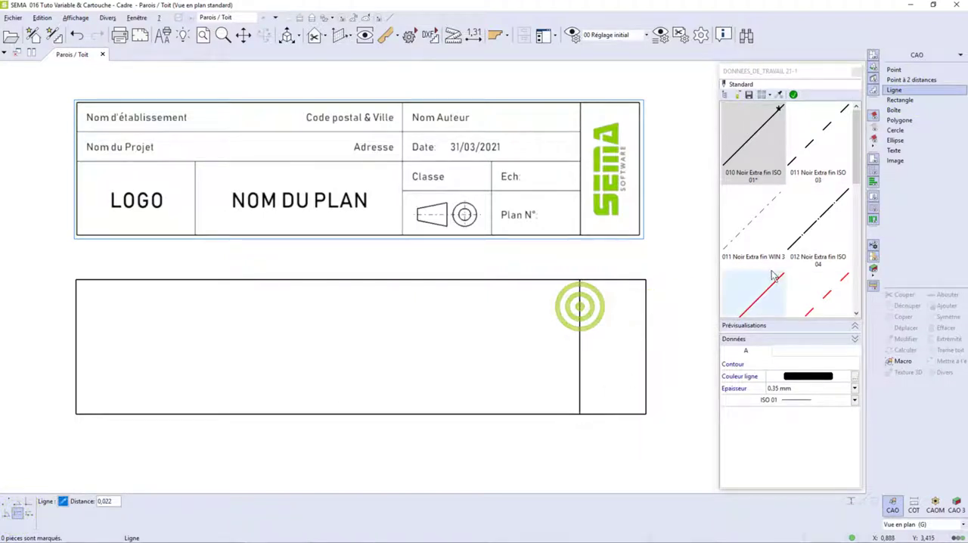
Draw an Extra fin horizontal divider 0,010 below the frame's upper edge, from the frame's left side to the vertical divider.
{"action": "left_click", "coordinate": [790, 388]}
{"action": "left_click", "coordinate": [787, 396]}
{"action": "left_click", "coordinate": [792, 95]}
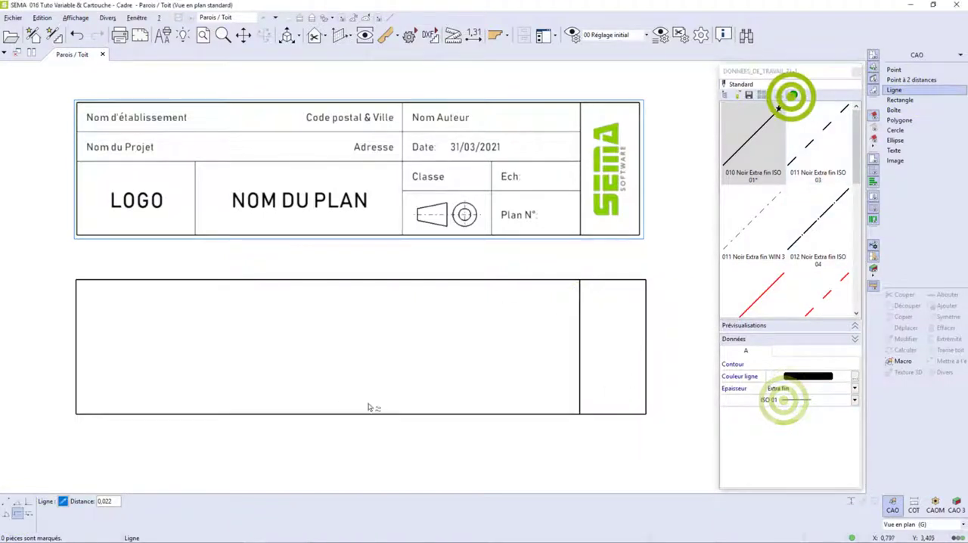
{"action": "left_click", "coordinate": [28, 513]}
{"action": "left_click", "coordinate": [255, 282]}
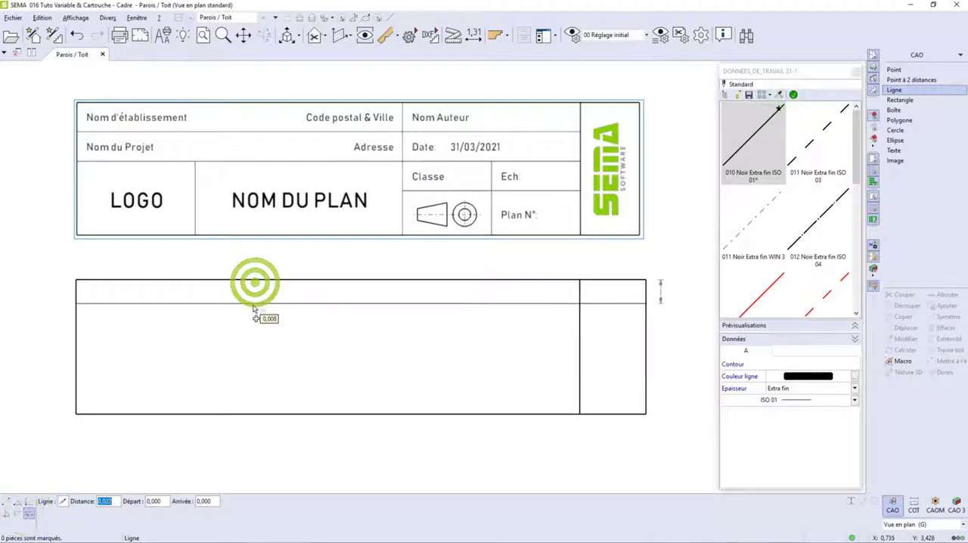
{"action": "left_click", "coordinate": [252, 306]}
{"action": "left_click", "coordinate": [79, 280]}
{"action": "left_click", "coordinate": [580, 280]}
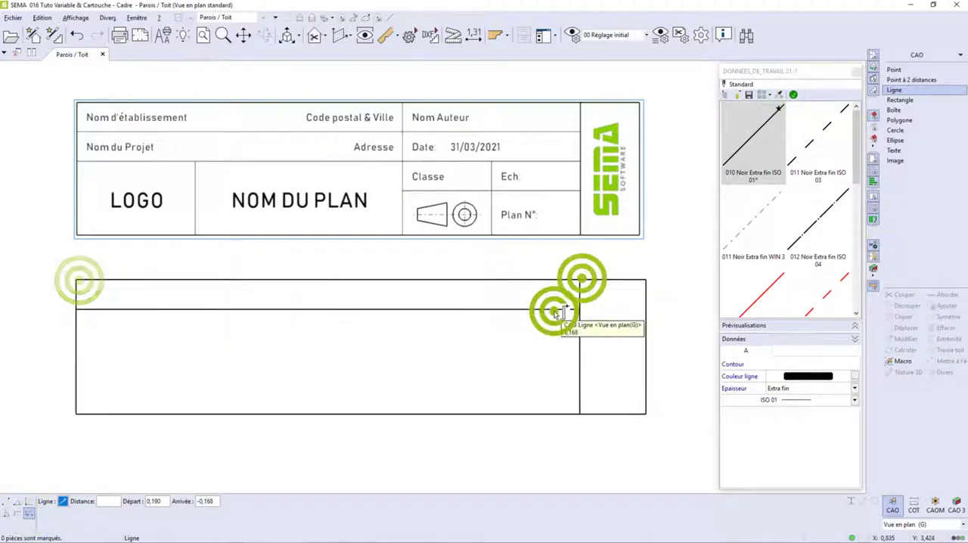
{"action": "left_click", "coordinate": [553, 310]}
Add a second horizontal divider 0,010 below the first, a full-height vertical divider to its right, and a vertical divider splitting the lower right area.
{"action": "left_click", "coordinate": [18, 515]}
{"action": "left_click", "coordinate": [63, 500]}
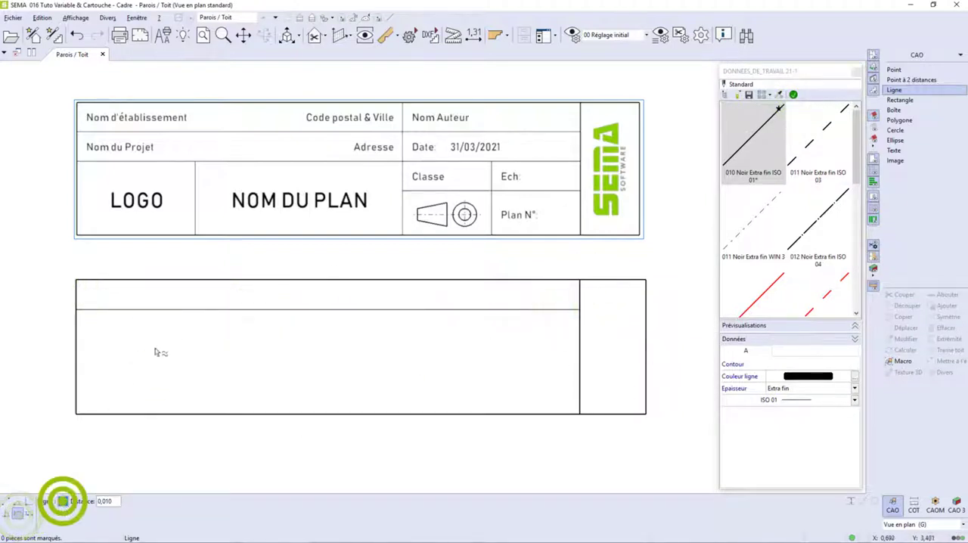
{"action": "left_click", "coordinate": [400, 361]}
{"action": "left_click", "coordinate": [491, 347]}
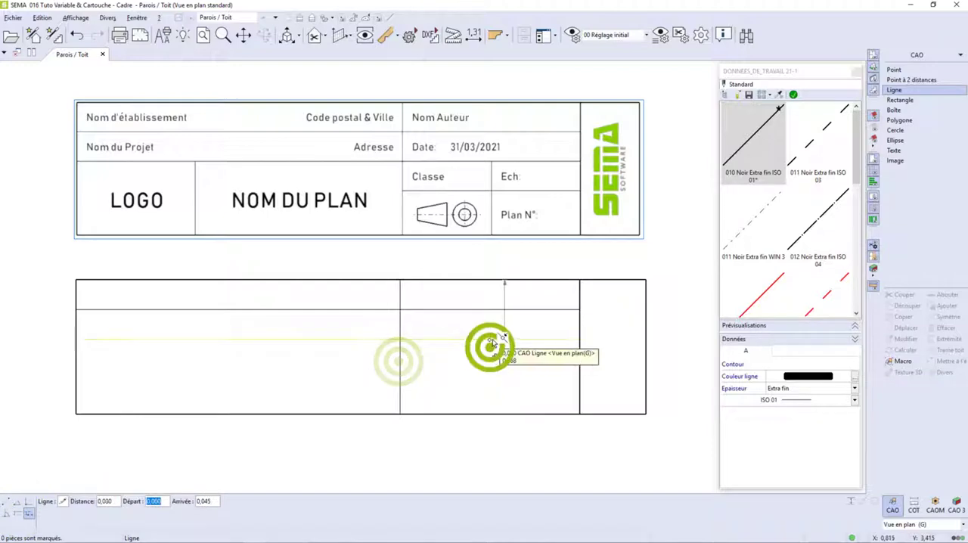
{"action": "left_click", "coordinate": [492, 340]}
{"action": "left_click", "coordinate": [583, 415]}
Draw a short horizontal divider across the two lower right cells, ending at the vertical dividers on either side.
{"action": "left_click", "coordinate": [564, 341]}
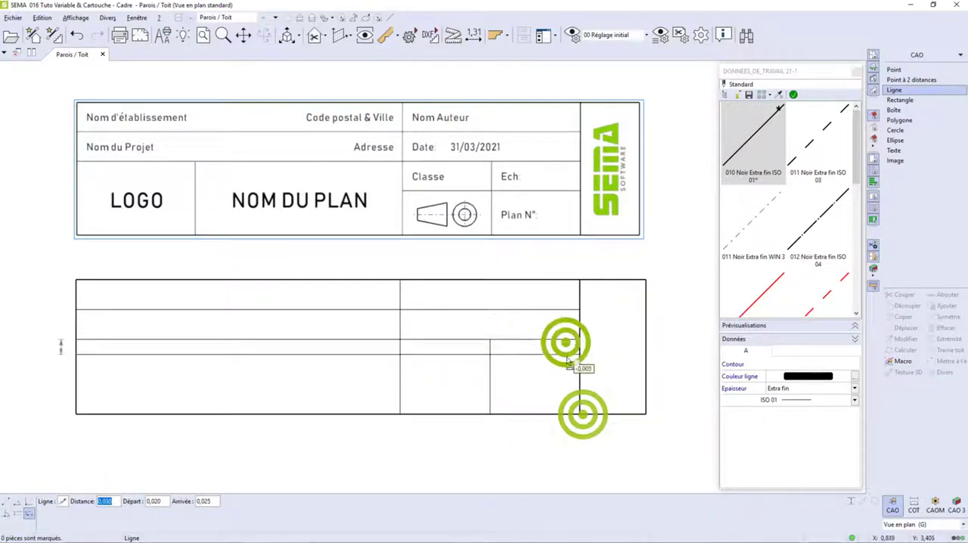
{"action": "left_click", "coordinate": [564, 369]}
{"action": "left_click", "coordinate": [579, 343]}
{"action": "left_click", "coordinate": [400, 281]}
{"action": "key", "text": "Escape"}
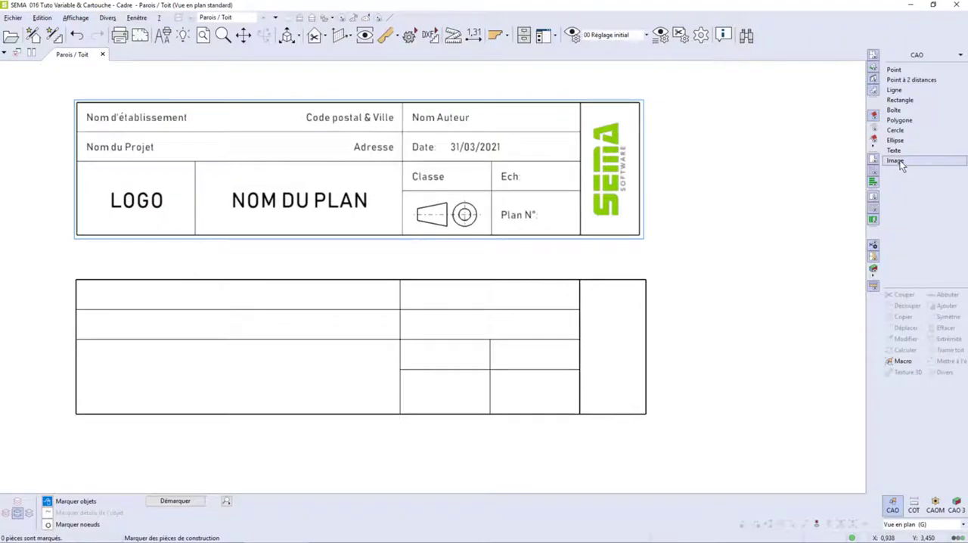
Insert a PNG logo image in the title block's lower left cell, anchored at the frame's corner and sized to the cell's height.
{"action": "left_click", "coordinate": [897, 161]}
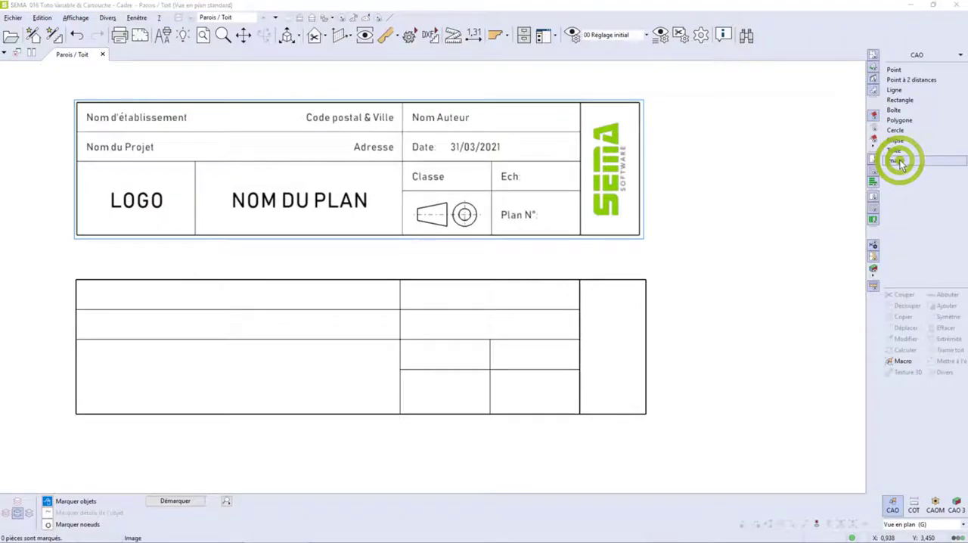
{"action": "left_click", "coordinate": [626, 472]}
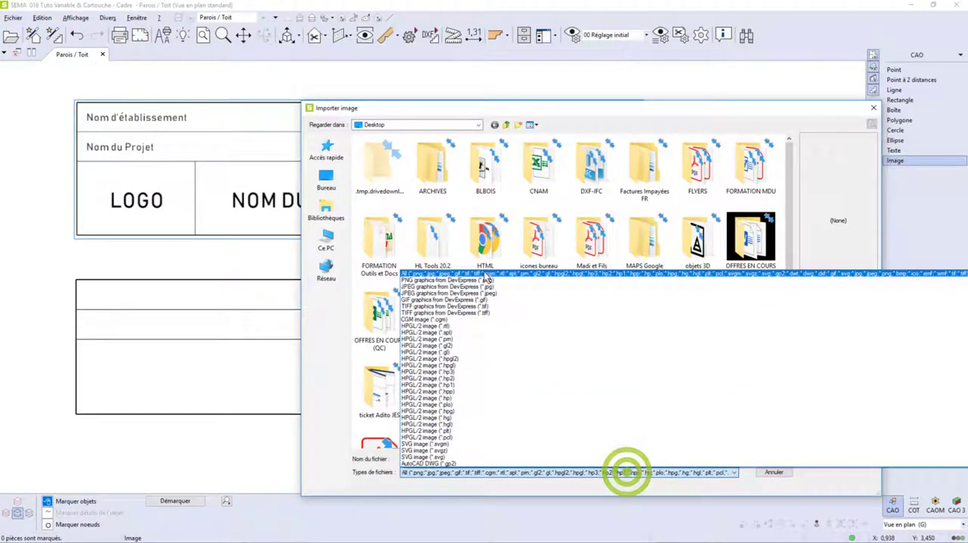
{"action": "left_click", "coordinate": [485, 281]}
{"action": "left_click", "coordinate": [589, 386]}
{"action": "left_click", "coordinate": [778, 459]}
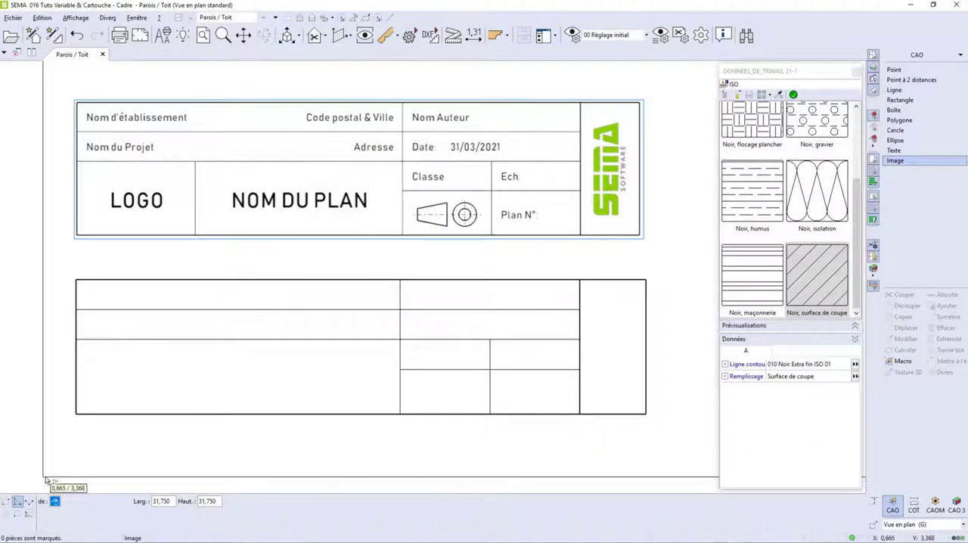
{"action": "left_click", "coordinate": [76, 414]}
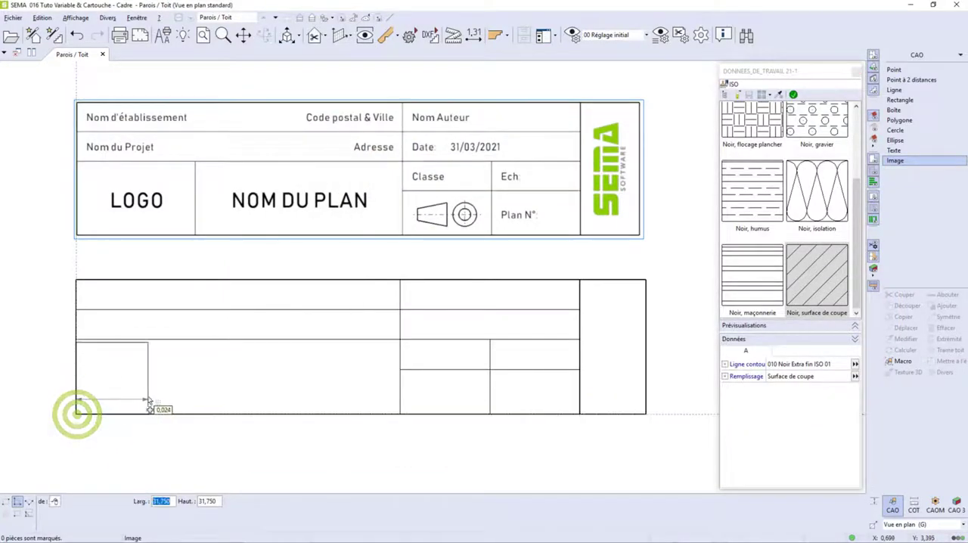
{"action": "left_click", "coordinate": [150, 403]}
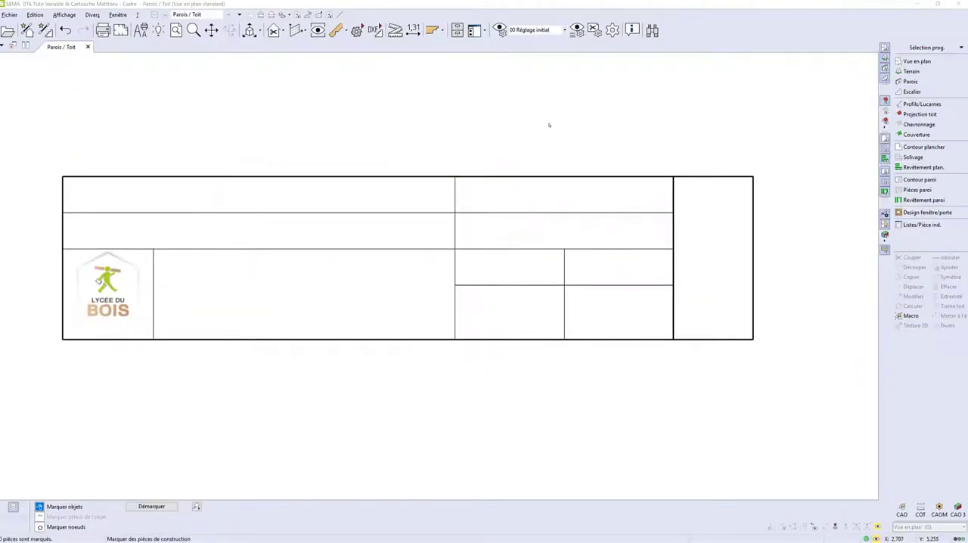
Import the image "logo SEMA.jpg" from the Images folder.
{"action": "left_click", "coordinate": [902, 509]}
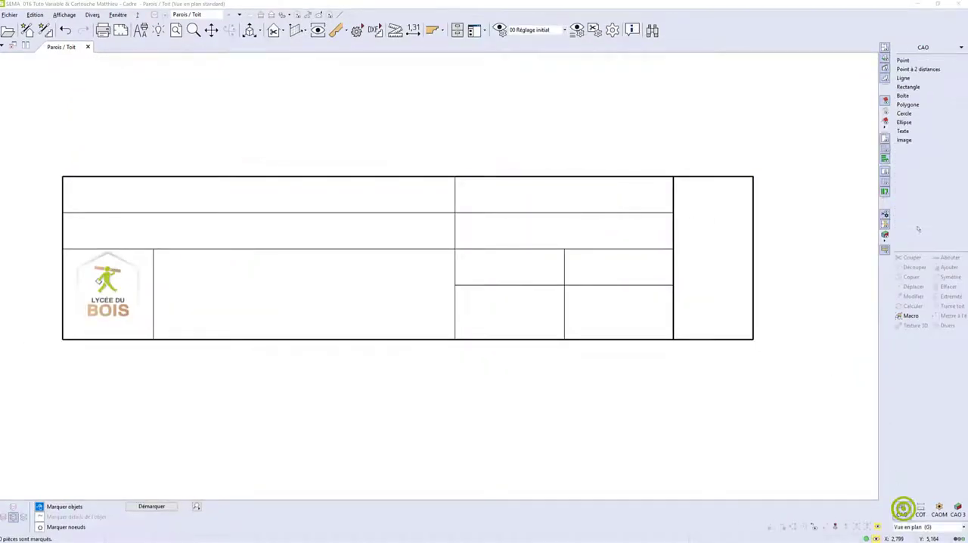
{"action": "left_click", "coordinate": [906, 140]}
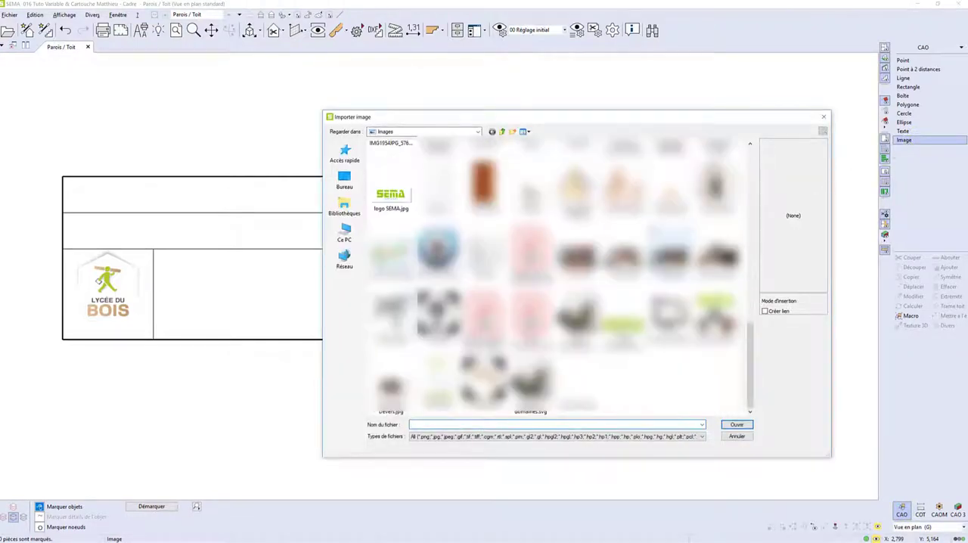
{"action": "left_click", "coordinate": [738, 425]}
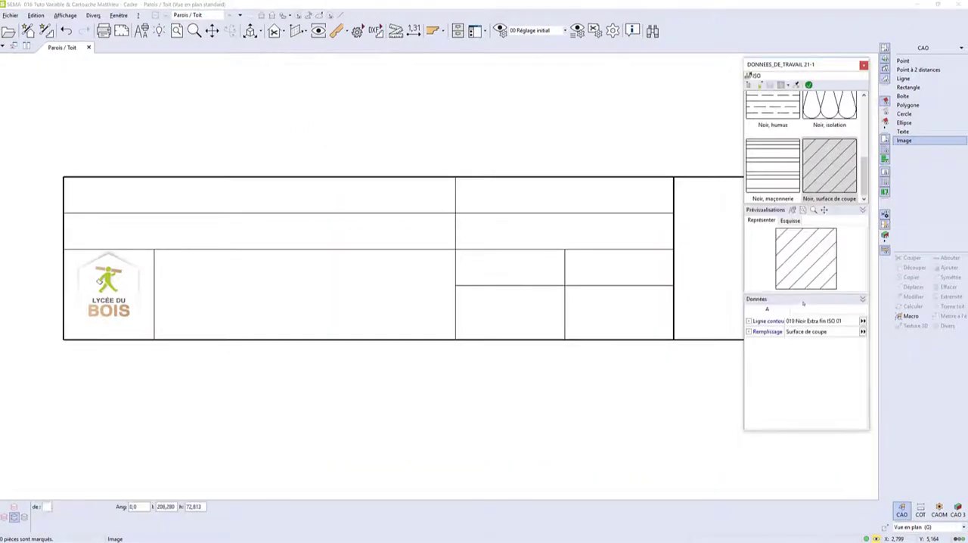
Place the SEMA logo rotated 90° in the rightmost column, offset 0,001 inside the frame's lower right corner and reaching nearly to the upper edge.
{"action": "scroll", "coordinate": [83, 399], "scroll_direction": "down", "scroll_amount": 1}
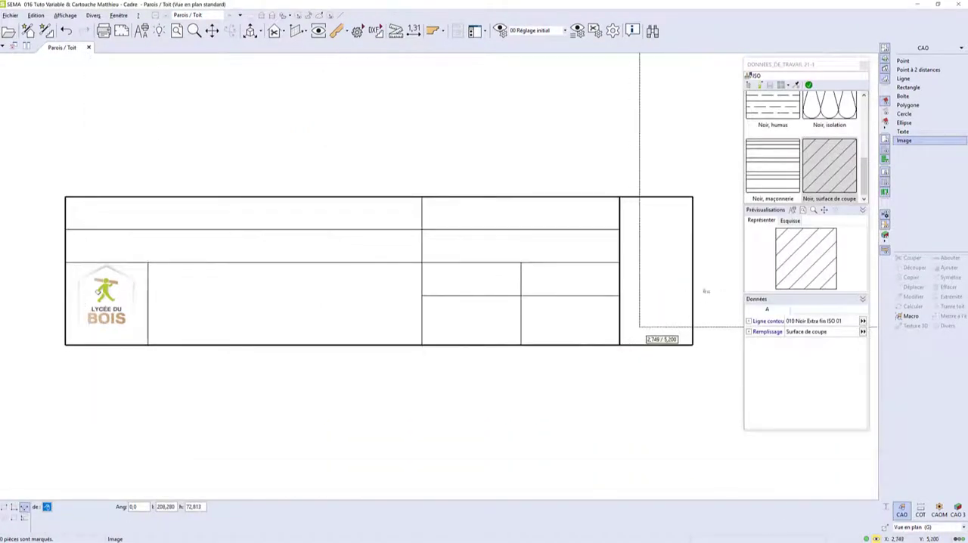
{"action": "scroll", "coordinate": [706, 291], "scroll_direction": "up", "scroll_amount": 3}
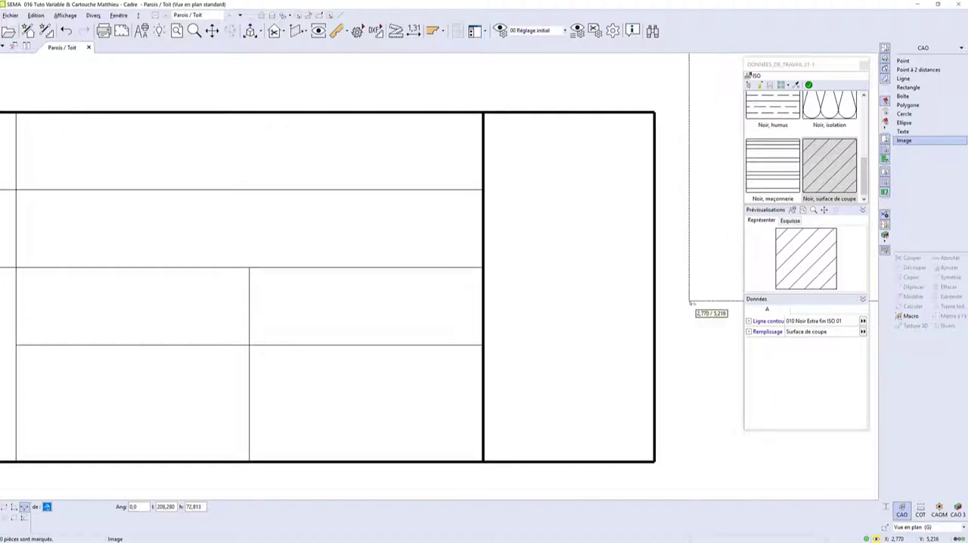
{"action": "key", "text": "space"}
{"action": "key", "text": "space"}
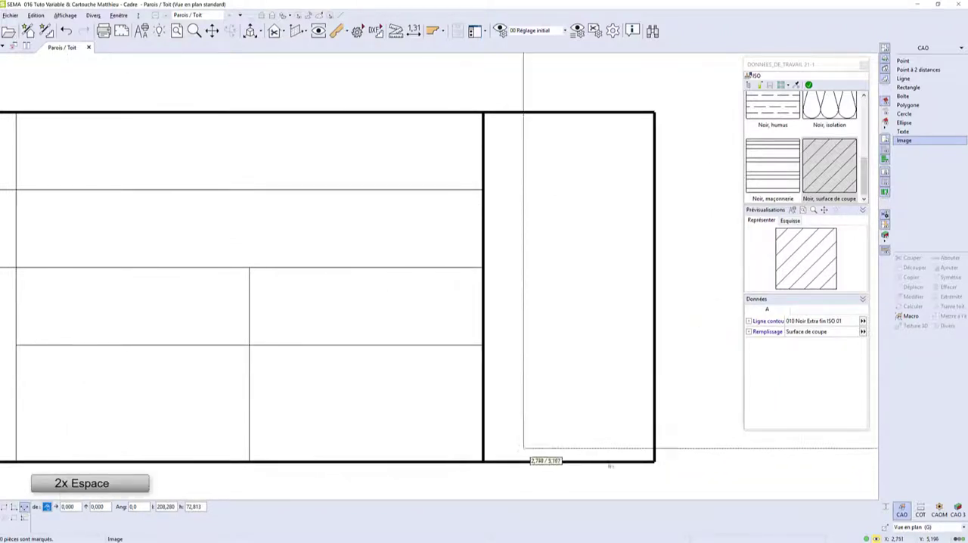
{"action": "left_click", "coordinate": [647, 454]}
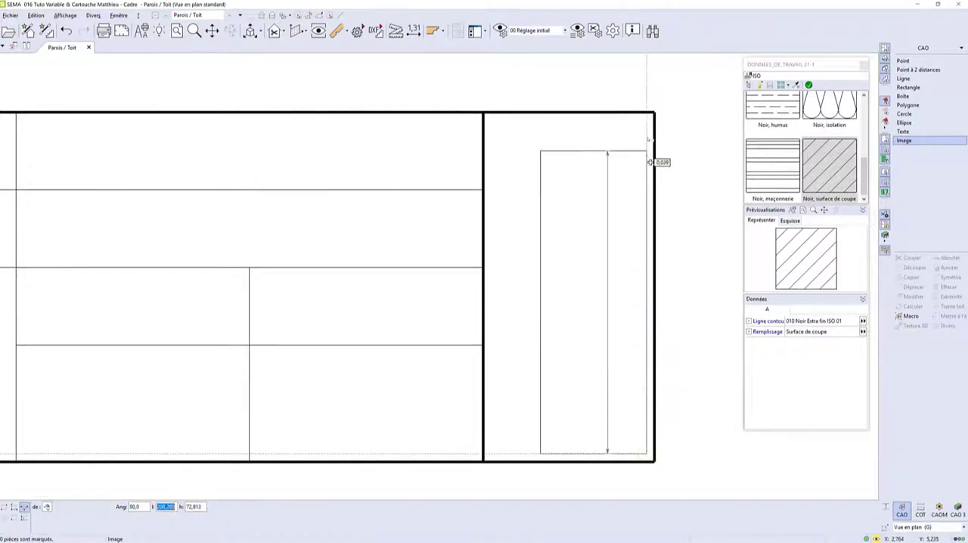
{"action": "left_click", "coordinate": [646, 121]}
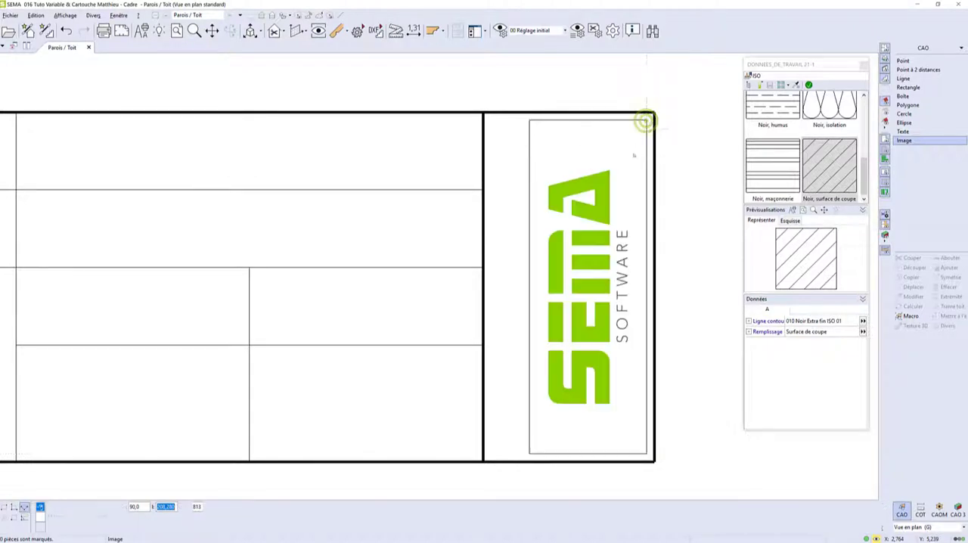
Move the SEMA logo horizontally to the left to centre it in its column.
{"action": "left_click", "coordinate": [623, 167]}
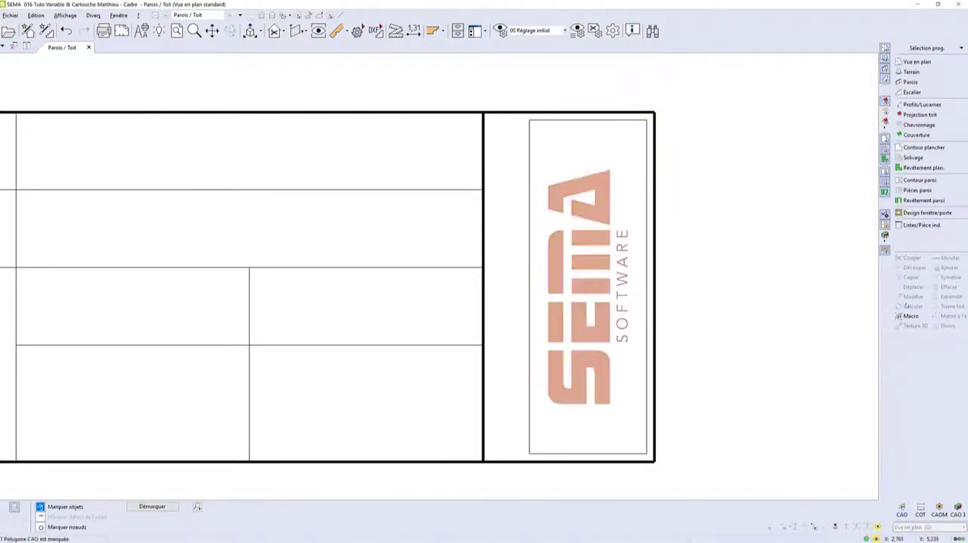
{"action": "left_click", "coordinate": [914, 287]}
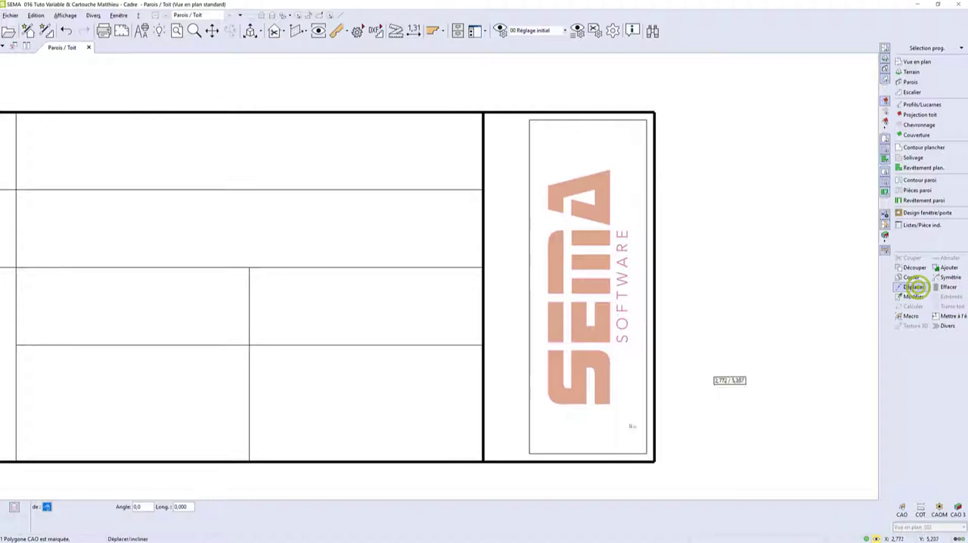
{"action": "left_click", "coordinate": [584, 454]}
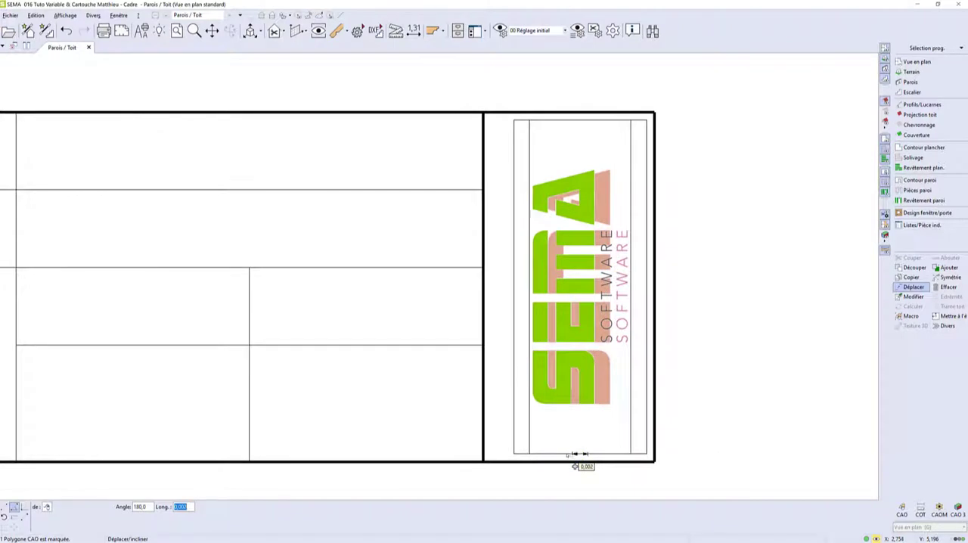
{"action": "left_click", "coordinate": [564, 453]}
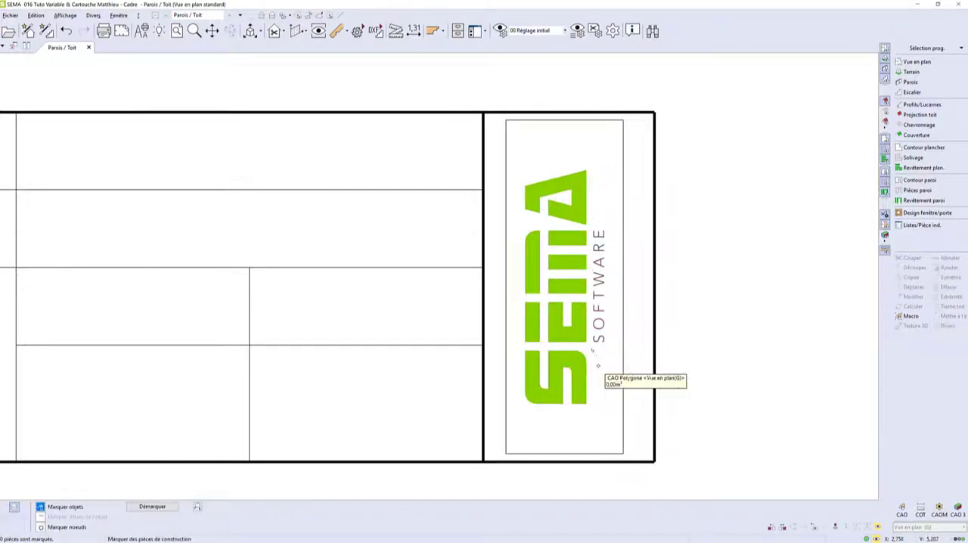
Set the SEMA logo's contour line colour to none (Sans couleur).
{"action": "left_click", "coordinate": [591, 347]}
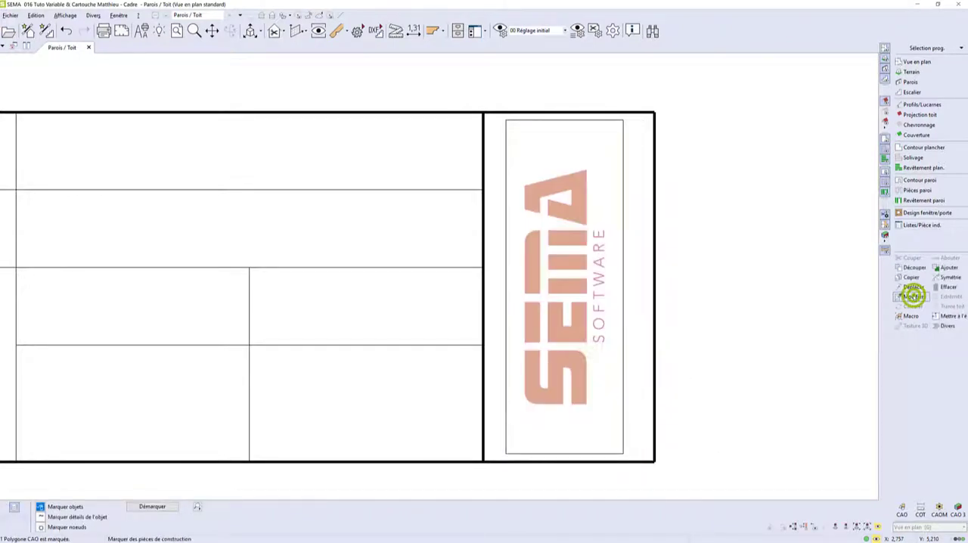
{"action": "left_click", "coordinate": [913, 296]}
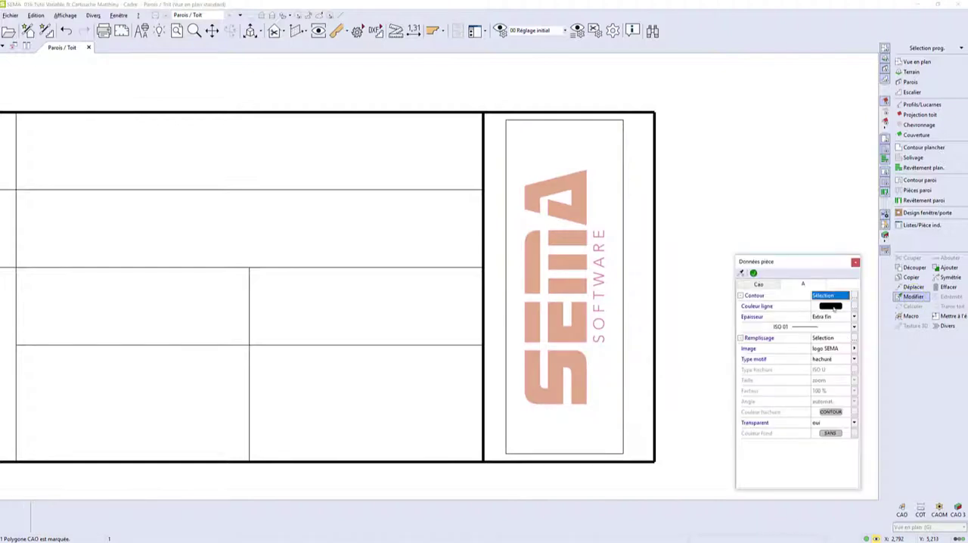
{"action": "left_click", "coordinate": [832, 305]}
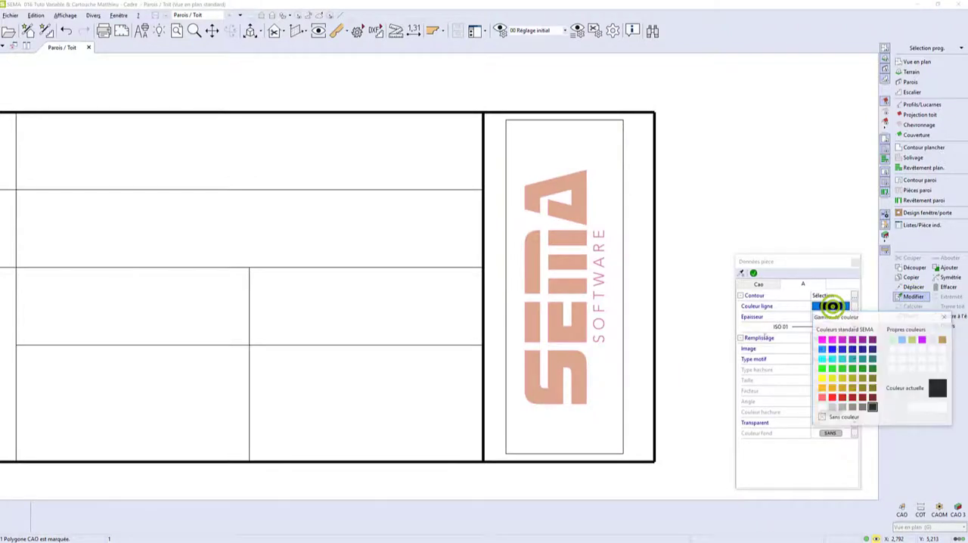
{"action": "left_click", "coordinate": [819, 416]}
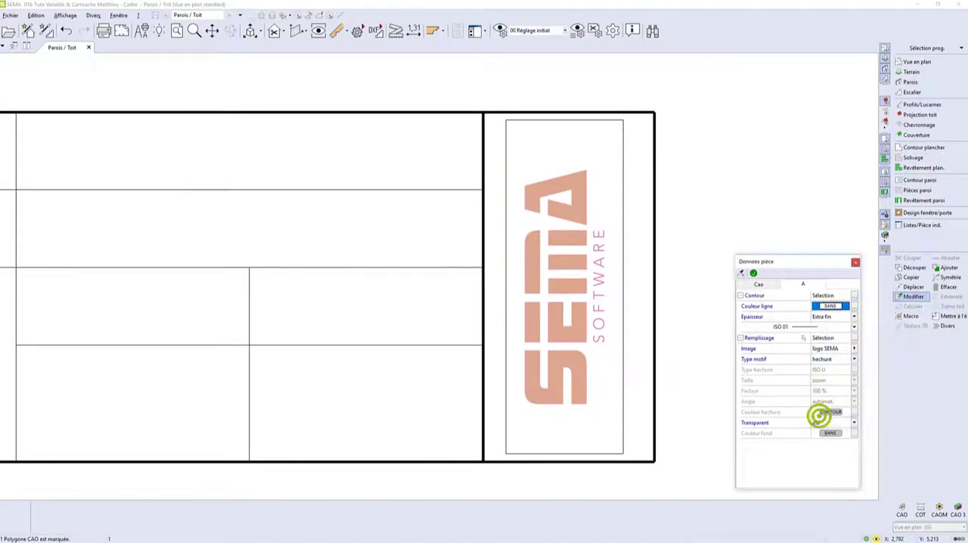
{"action": "left_click", "coordinate": [753, 273]}
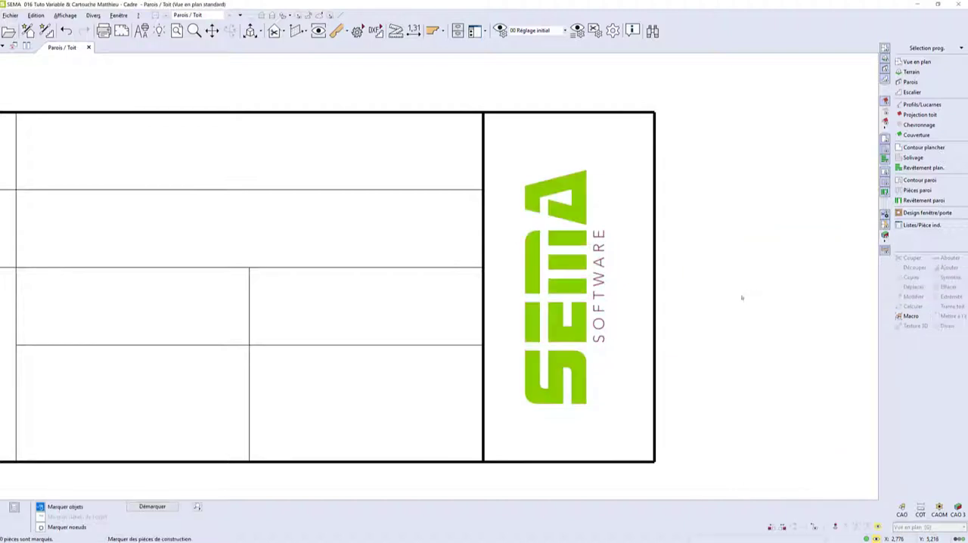
{"action": "scroll", "coordinate": [742, 298], "scroll_direction": "down", "scroll_amount": 4}
{"action": "scroll", "coordinate": [742, 300], "scroll_direction": "down", "scroll_amount": 1}
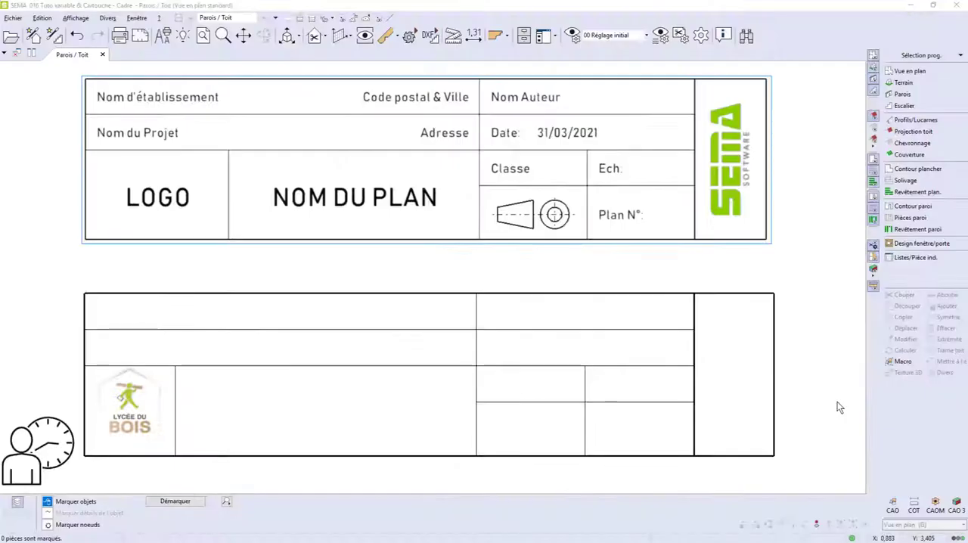
Start a CAD text with the Bahnschrift font in the black standard preset.
{"action": "left_click", "coordinate": [893, 506]}
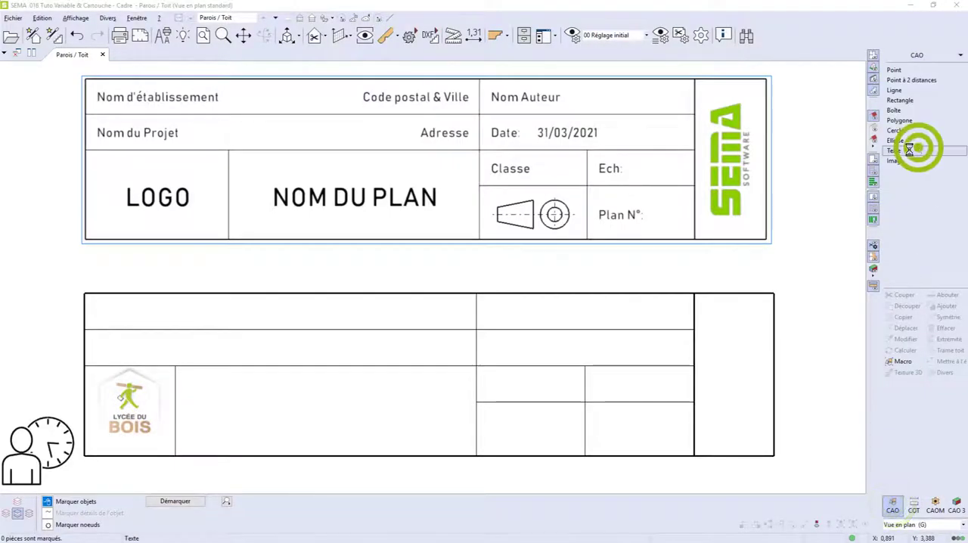
{"action": "left_click", "coordinate": [910, 150]}
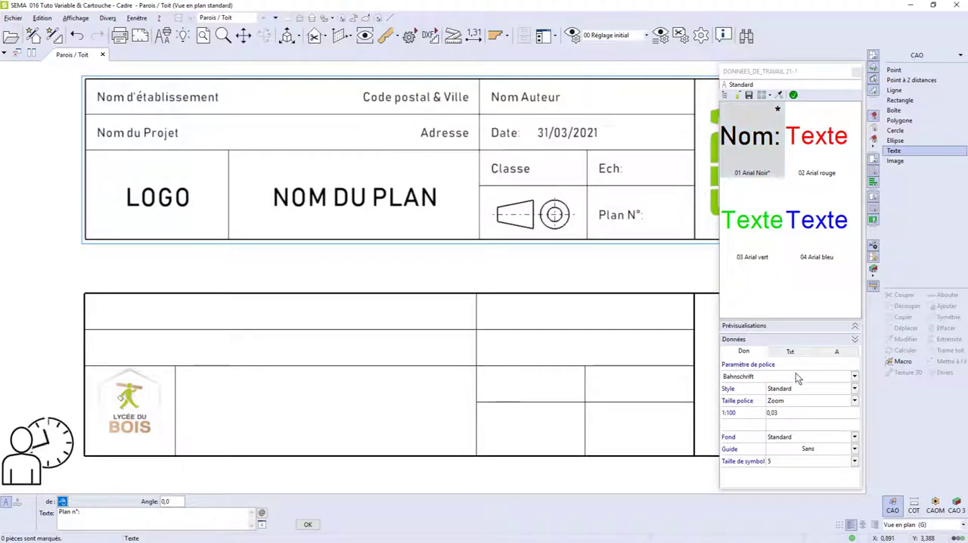
{"action": "left_click", "coordinate": [797, 376]}
{"action": "left_click", "coordinate": [798, 378]}
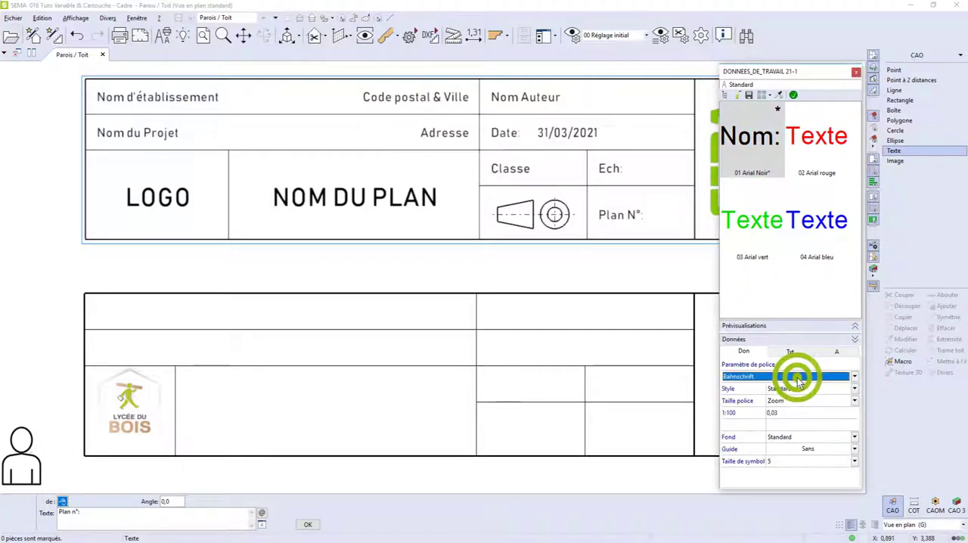
{"action": "left_click", "coordinate": [793, 94]}
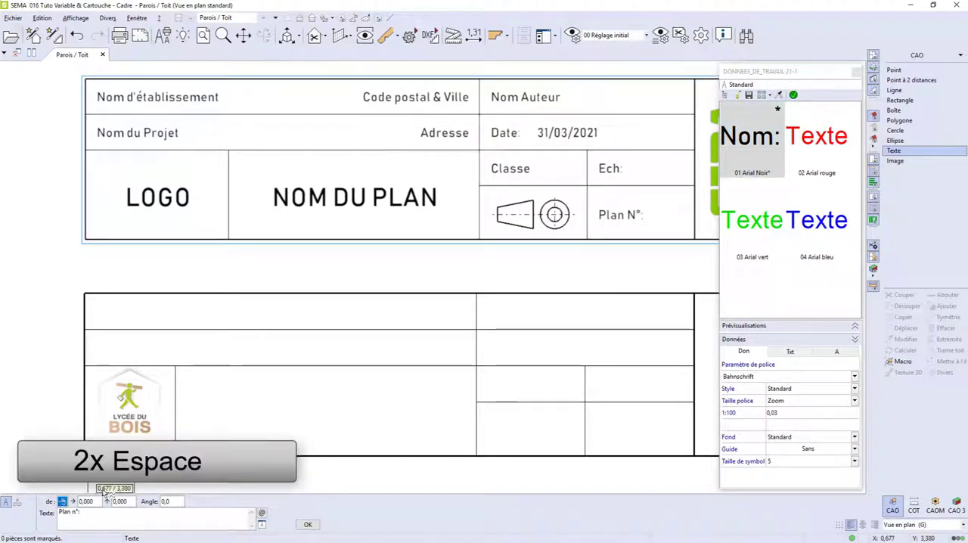
Place the text "Date:" in the second-row cell beneath the author cell, offset 0,002 from its left dividing line and vertically centred.
{"action": "left_click", "coordinate": [482, 335]}
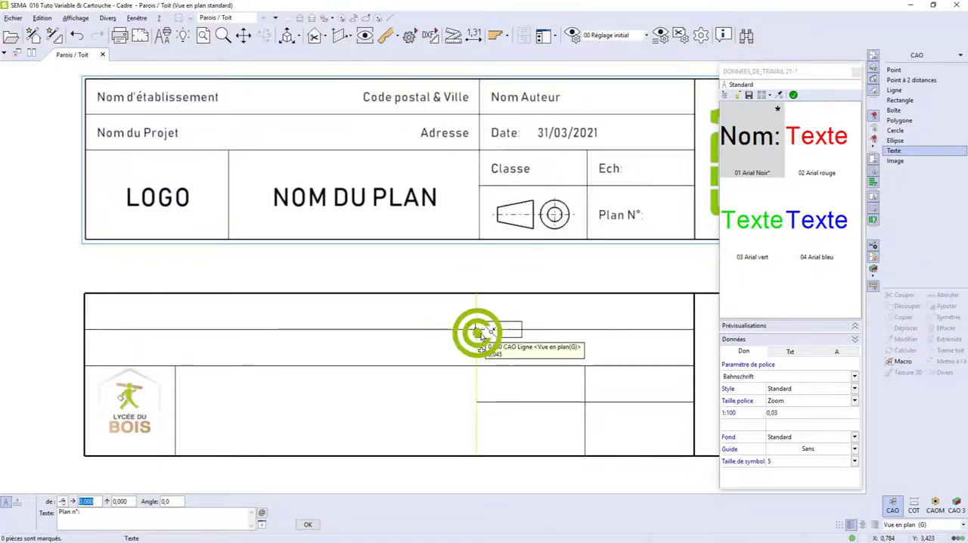
{"action": "left_click", "coordinate": [488, 348]}
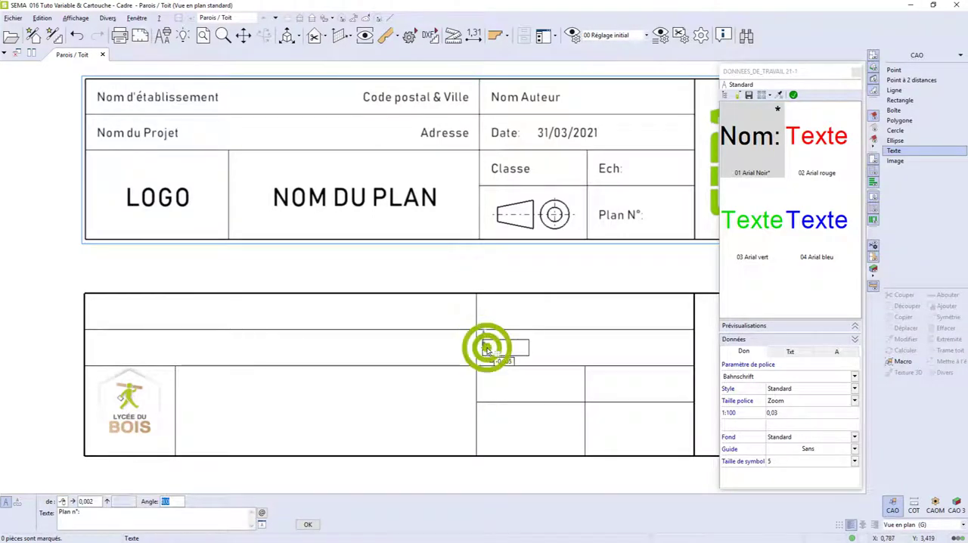
{"action": "left_click", "coordinate": [509, 348]}
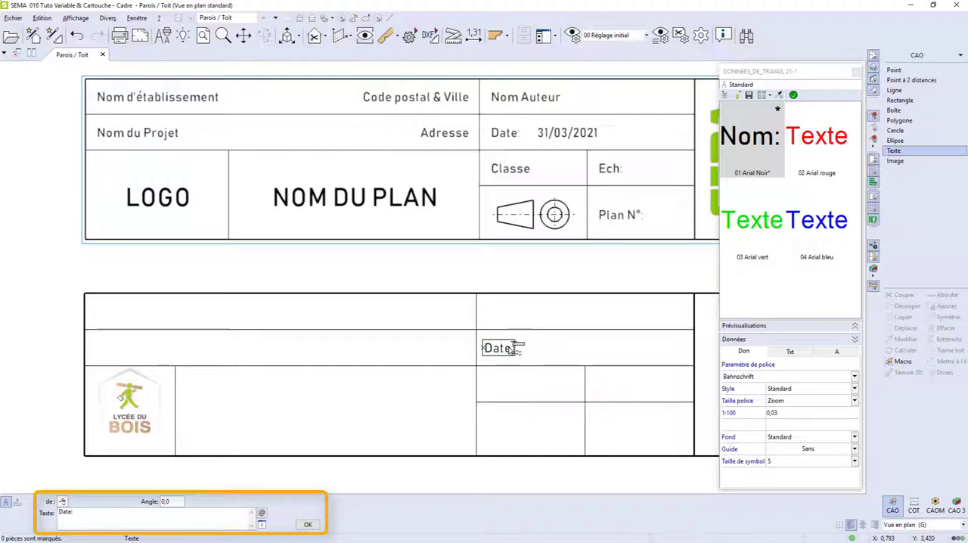
{"action": "left_click", "coordinate": [308, 525]}
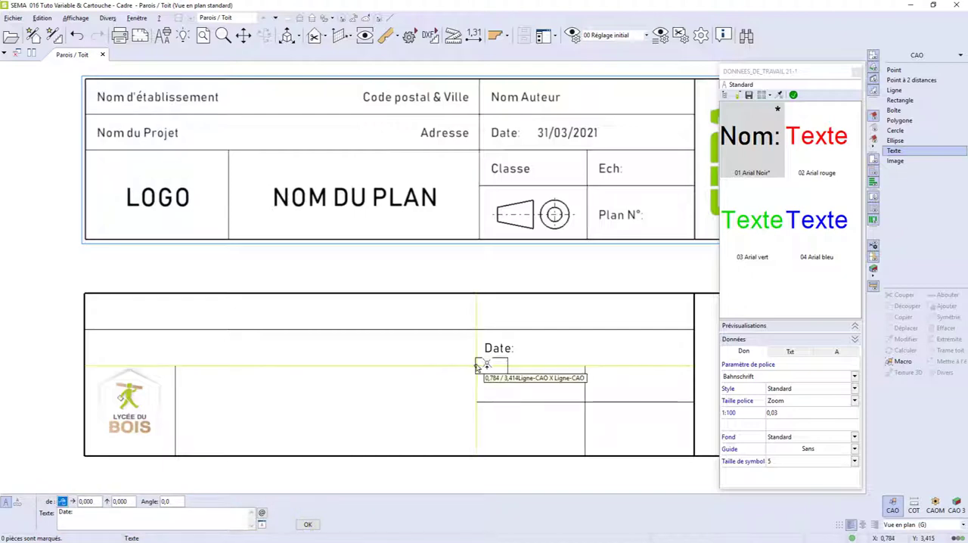
Place the texts "Classe:" and "Ech:" in the two cells below the date row, each offset 0,002 from its cell's left line.
{"action": "left_click", "coordinate": [475, 365]}
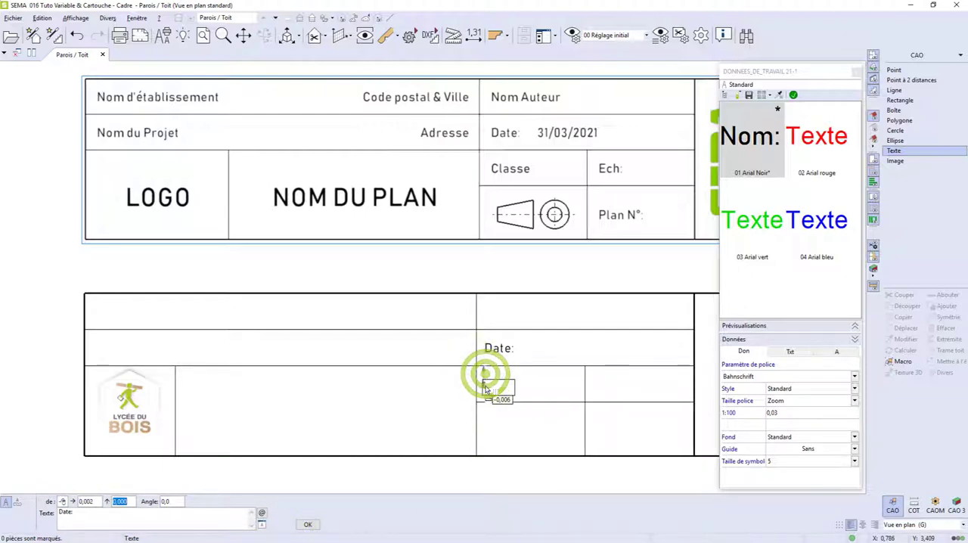
{"action": "left_click", "coordinate": [507, 383]}
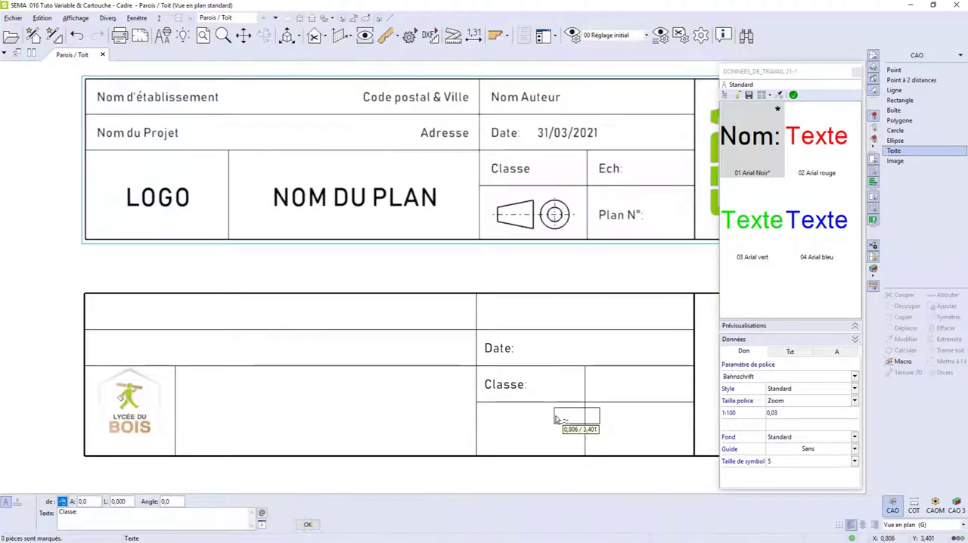
{"action": "left_click", "coordinate": [590, 369]}
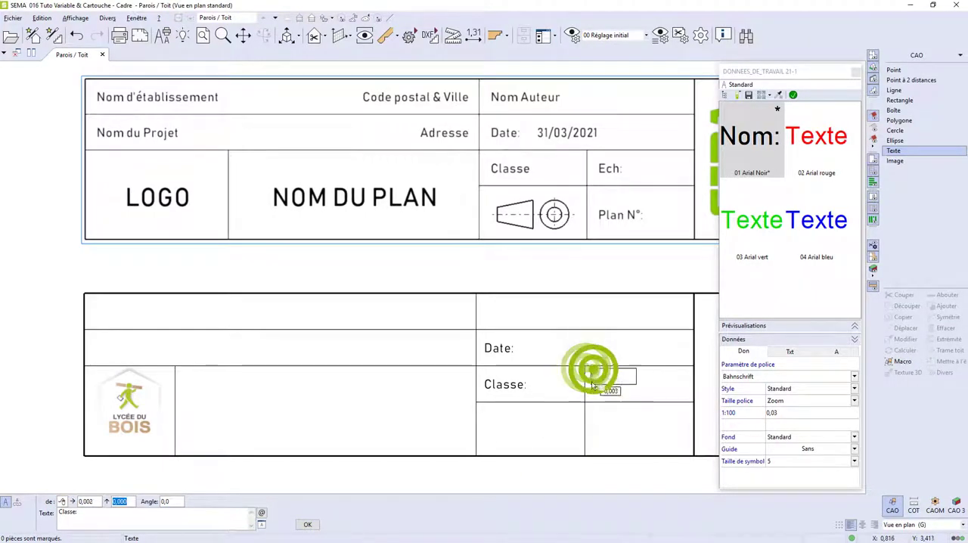
{"action": "left_click", "coordinate": [602, 384]}
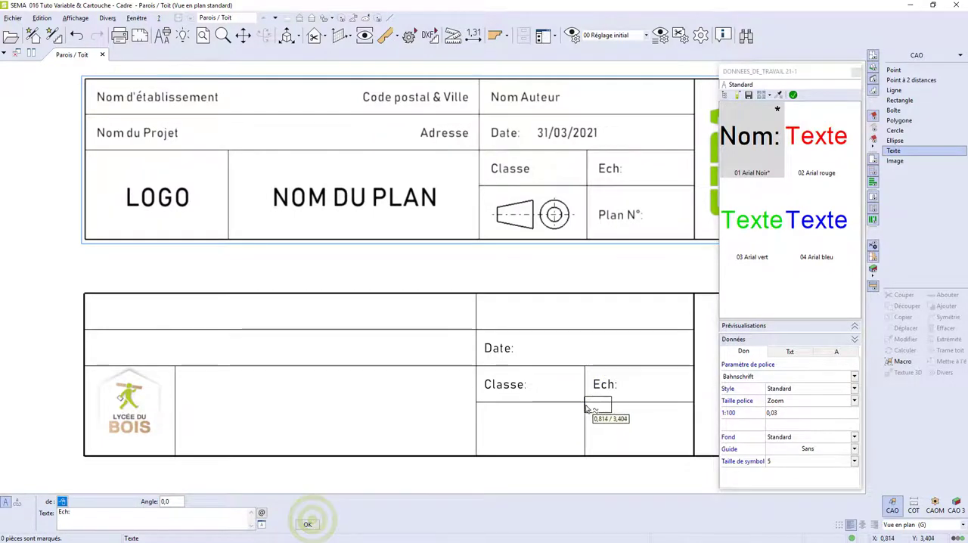
Place the text "Plan n°:" in the cell below "Ech:", offset 0,002 from the left line and vertically centred.
{"action": "left_click", "coordinate": [588, 401]}
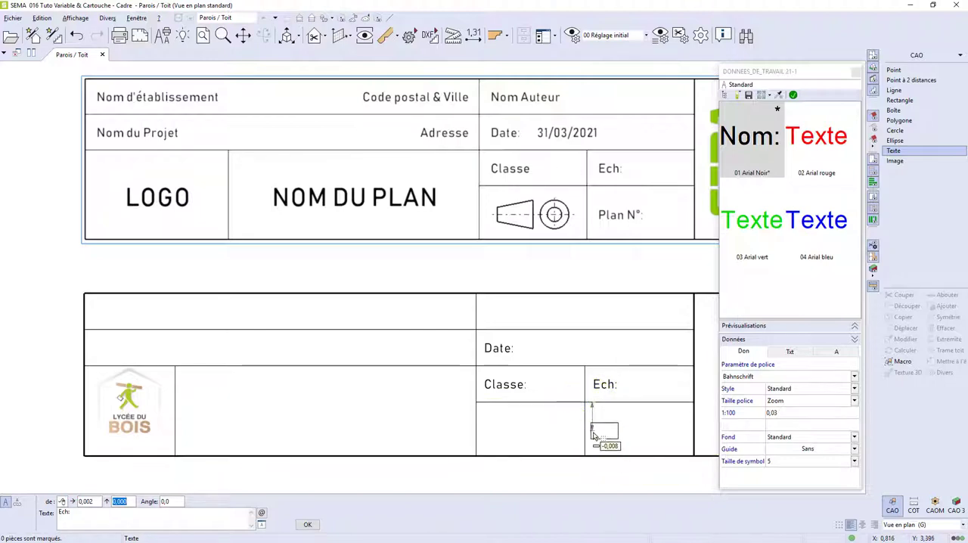
{"action": "left_click", "coordinate": [594, 431]}
{"action": "left_click", "coordinate": [617, 431]}
{"action": "type", "text": "P"}
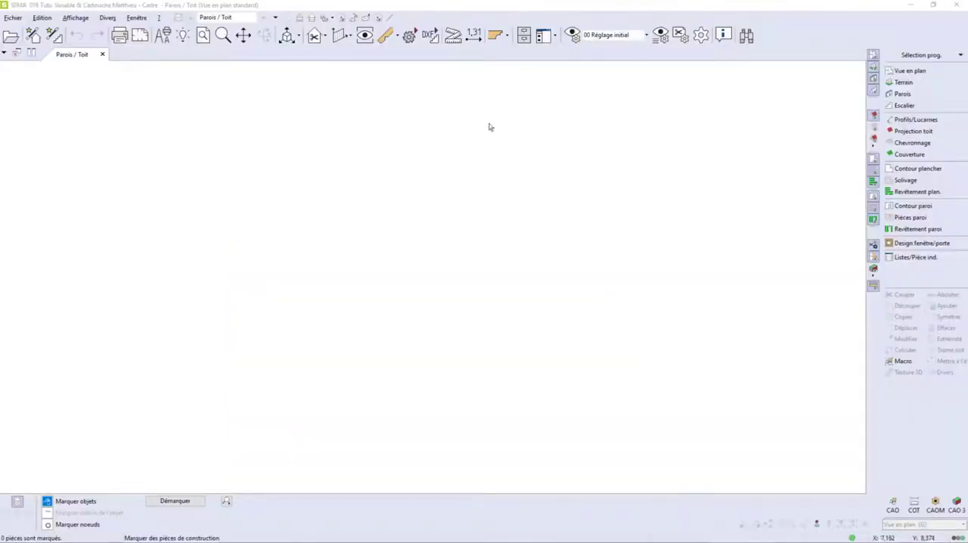
Add a company header variable by naming FA-FELD8 "Classe" in the En-tête société options.
{"action": "left_click", "coordinate": [108, 15]}
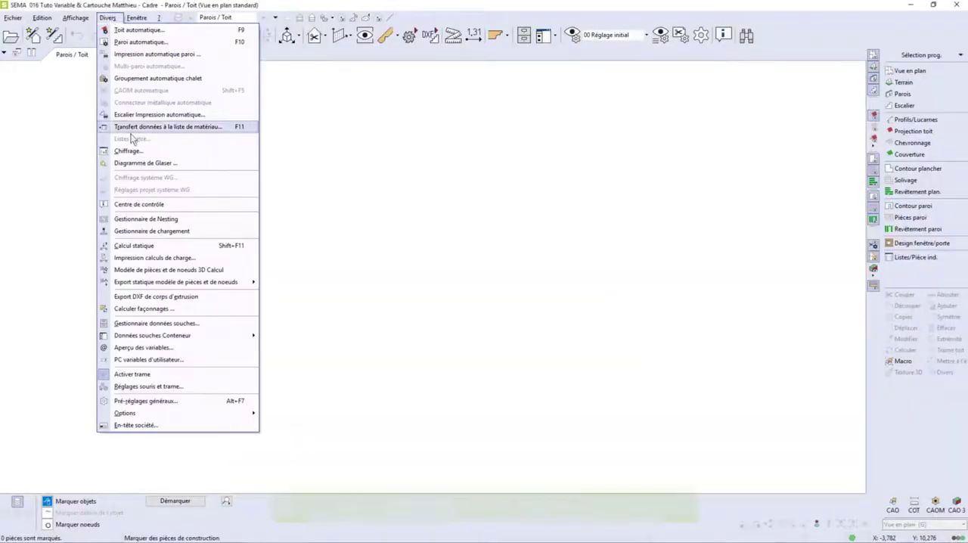
{"action": "left_click", "coordinate": [134, 426]}
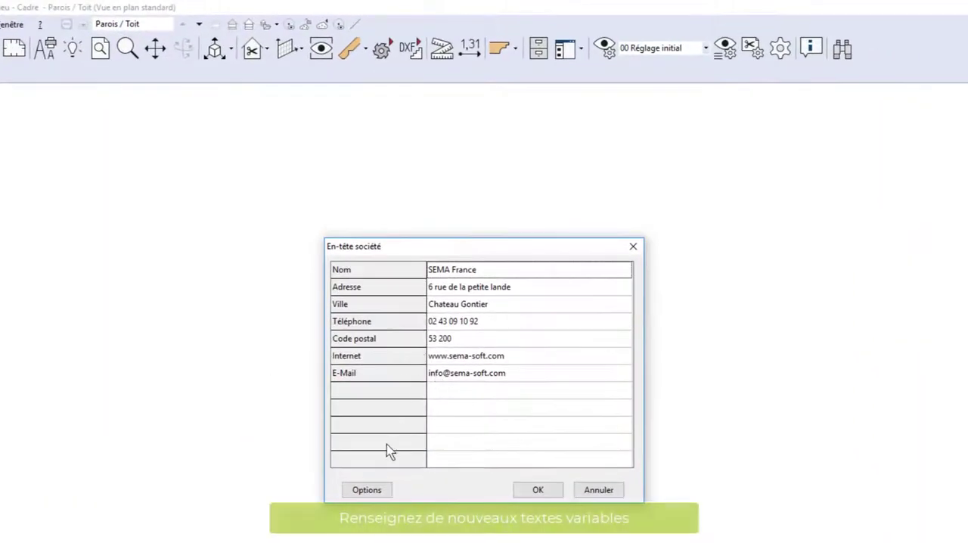
{"action": "left_click", "coordinate": [377, 472]}
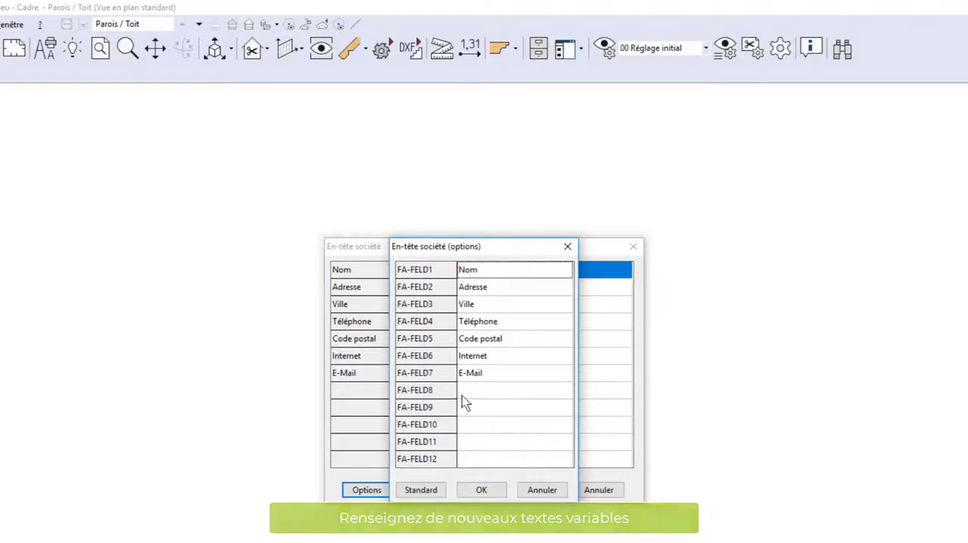
{"action": "left_click", "coordinate": [468, 392]}
{"action": "type", "text": "Classe"}
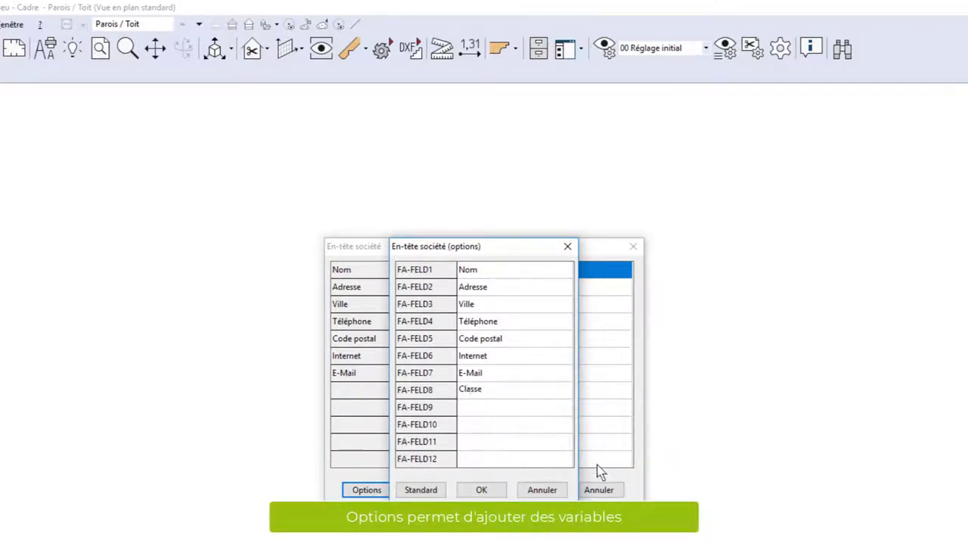
{"action": "left_click", "coordinate": [481, 490]}
Set the company header's Classe value to SCBH and accept the header.
{"action": "left_click", "coordinate": [460, 396]}
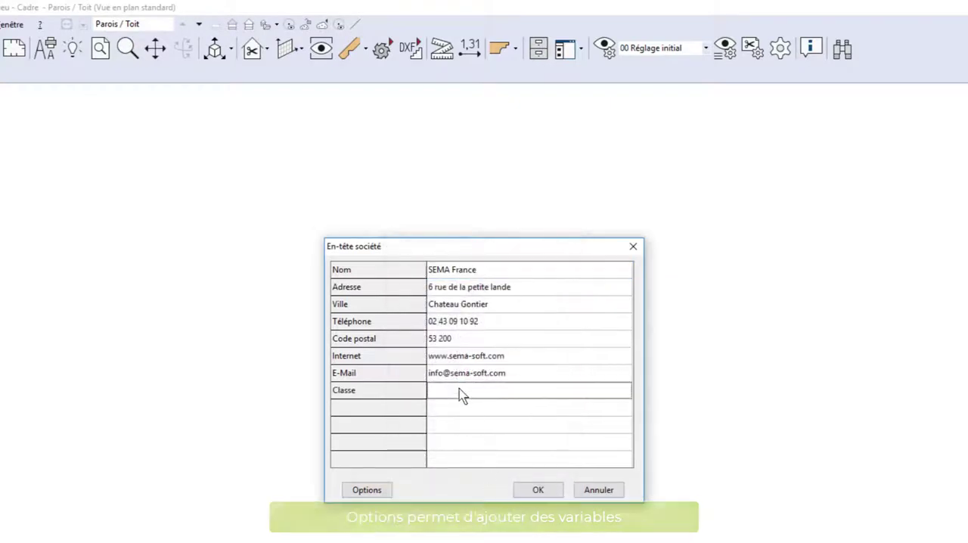
{"action": "type", "text": "SCBH"}
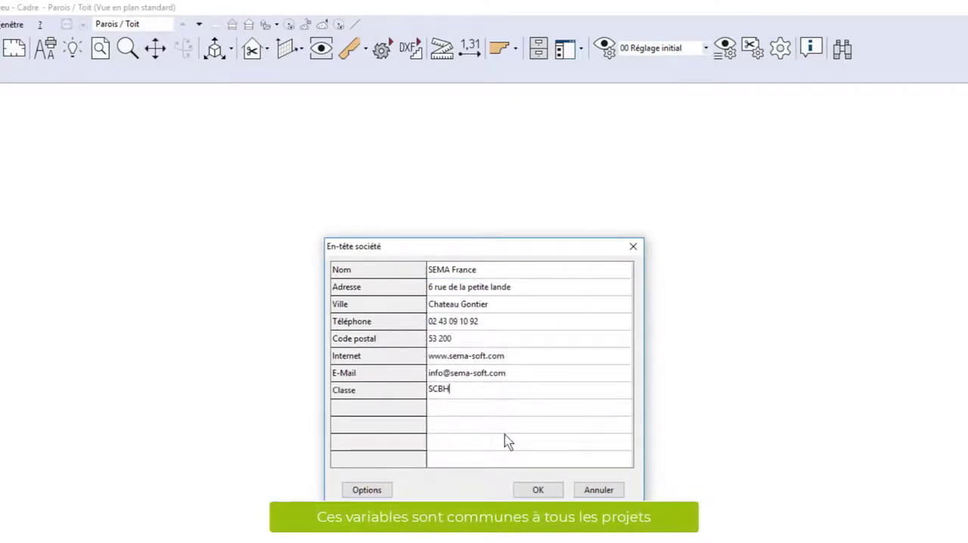
{"action": "left_click", "coordinate": [543, 491]}
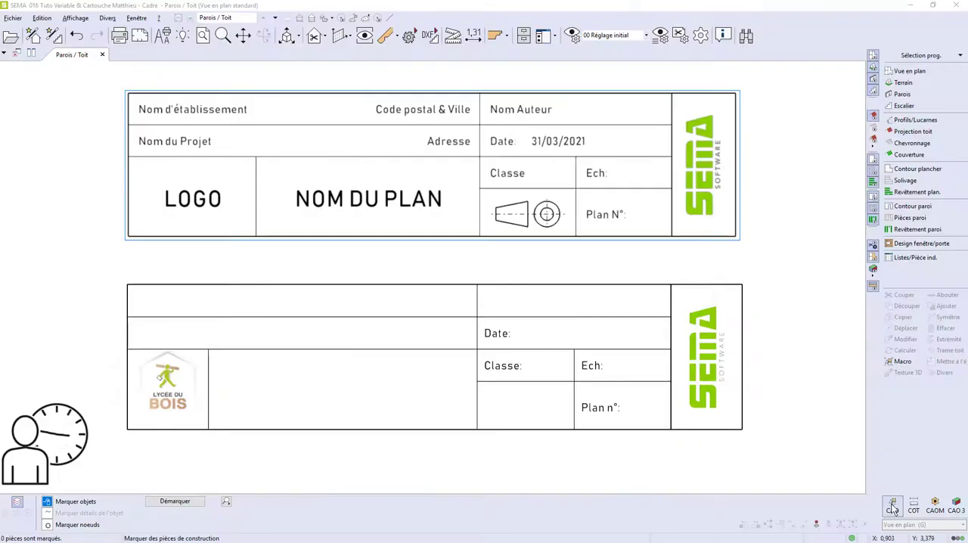
Start a CAD text with the Bahnschrift font in the black standard preset and a 1:100 font size of 0,03.
{"action": "left_click", "coordinate": [893, 507]}
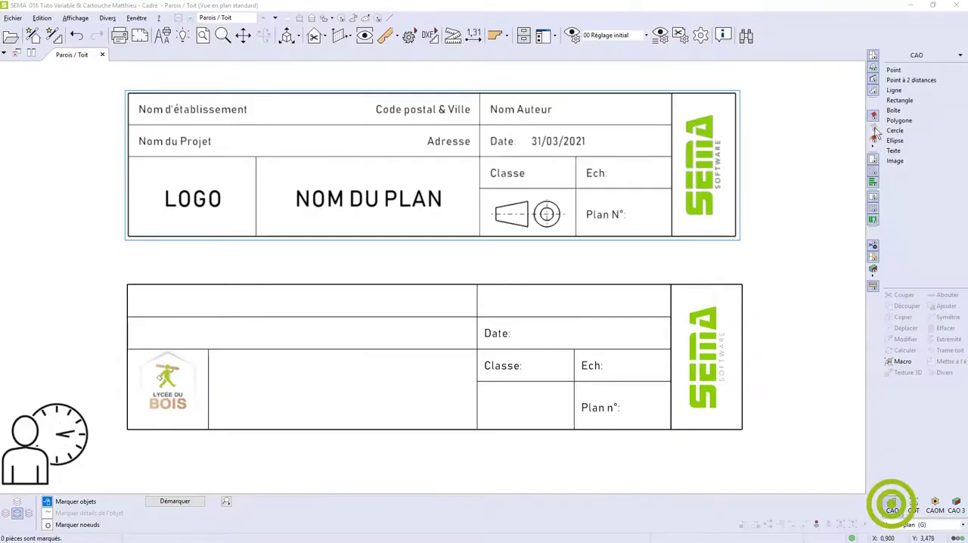
{"action": "left_click", "coordinate": [912, 151]}
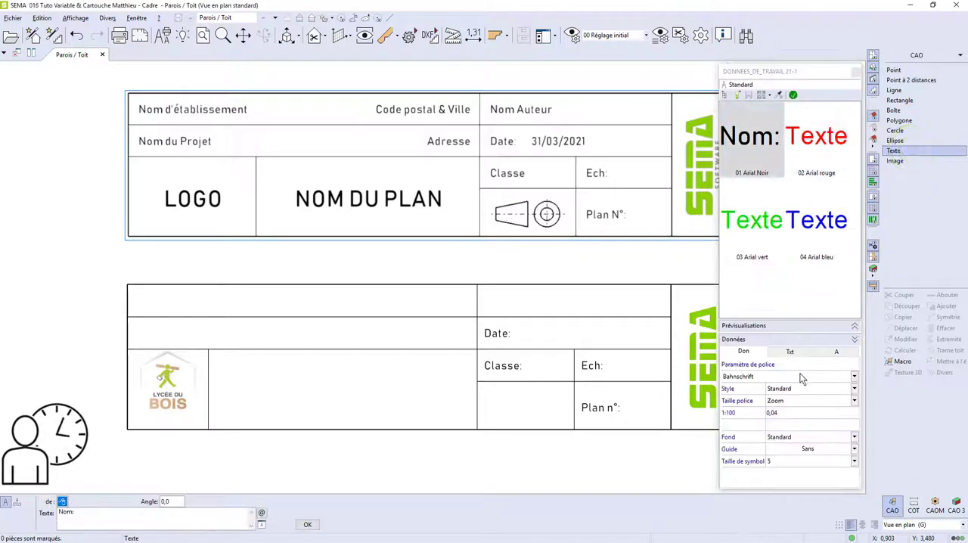
{"action": "left_click", "coordinate": [799, 378]}
{"action": "left_click", "coordinate": [798, 372]}
{"action": "left_click", "coordinate": [789, 412]}
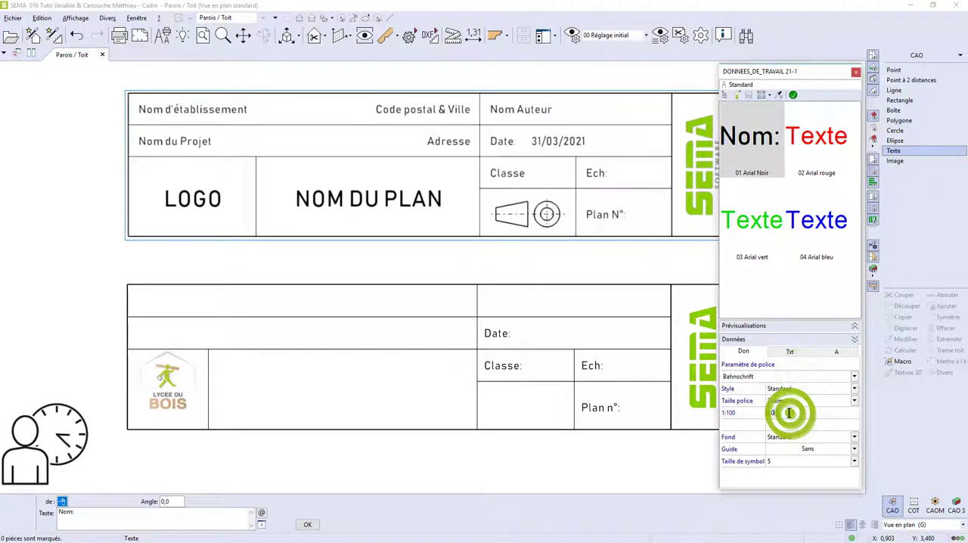
{"action": "type", "text": "0,03"}
{"action": "left_click", "coordinate": [792, 94]}
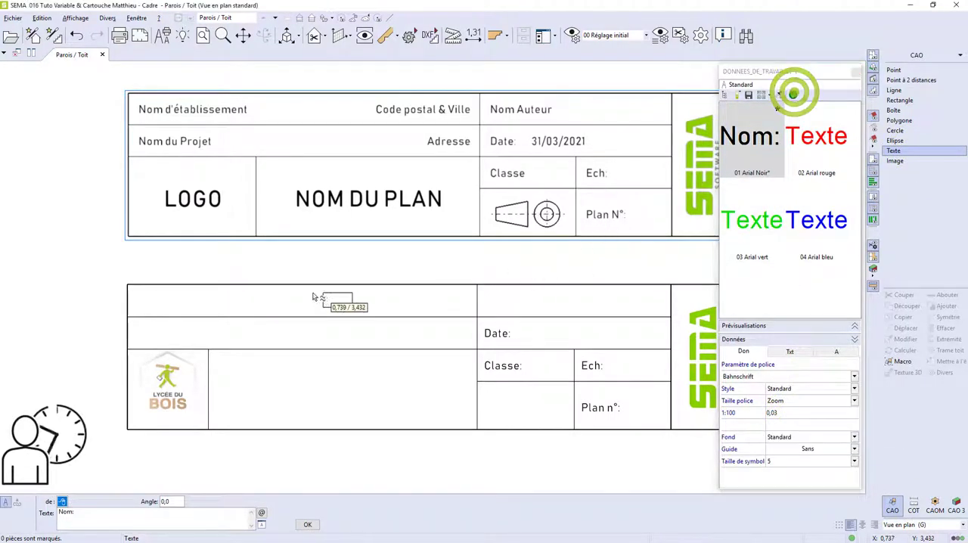
Position the text by its left middle reference point, just inside the left edge of the top-left cell and vertically centred.
{"action": "left_click", "coordinate": [840, 523]}
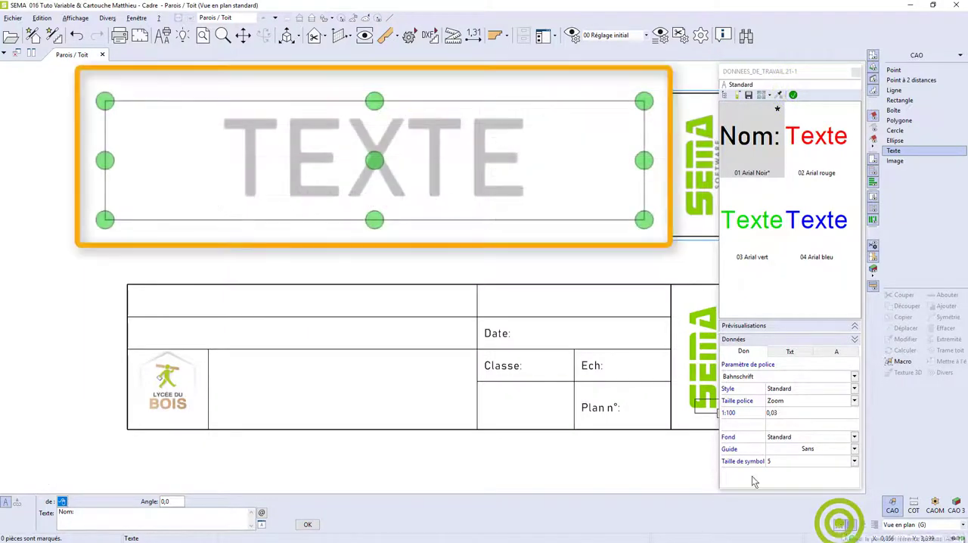
{"action": "left_click", "coordinate": [842, 525]}
{"action": "key", "text": "space"}
{"action": "key", "text": "space"}
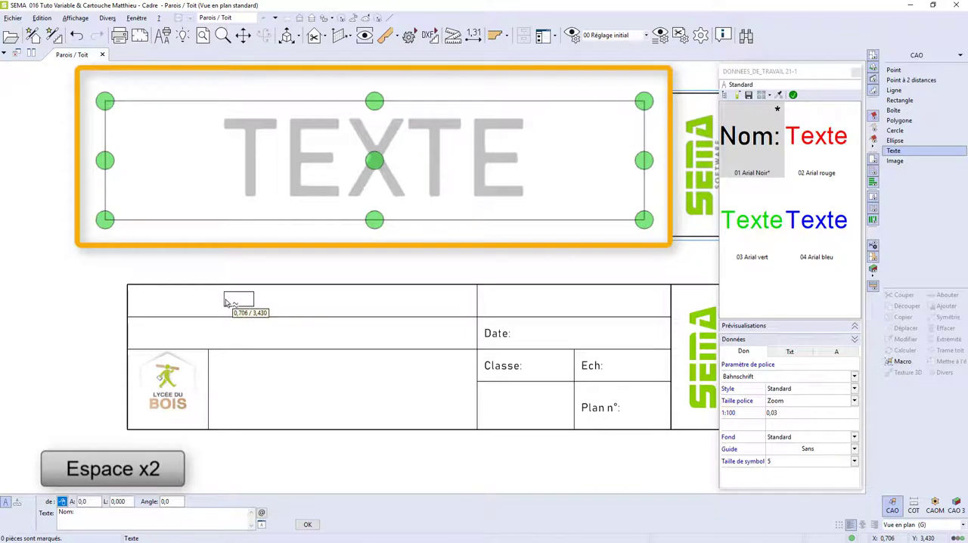
{"action": "left_click", "coordinate": [128, 285]}
{"action": "left_click", "coordinate": [134, 290]}
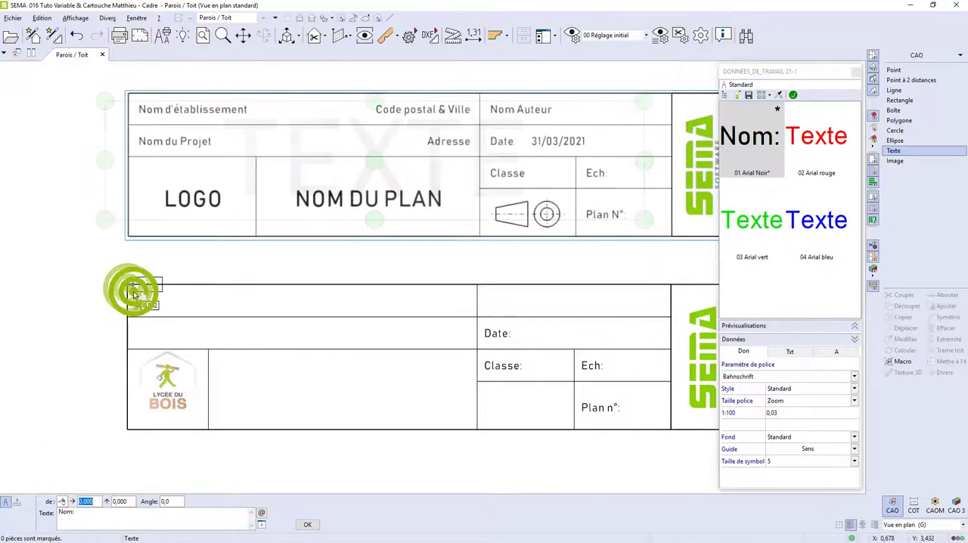
{"action": "left_click", "coordinate": [135, 300]}
{"action": "left_click", "coordinate": [165, 301]}
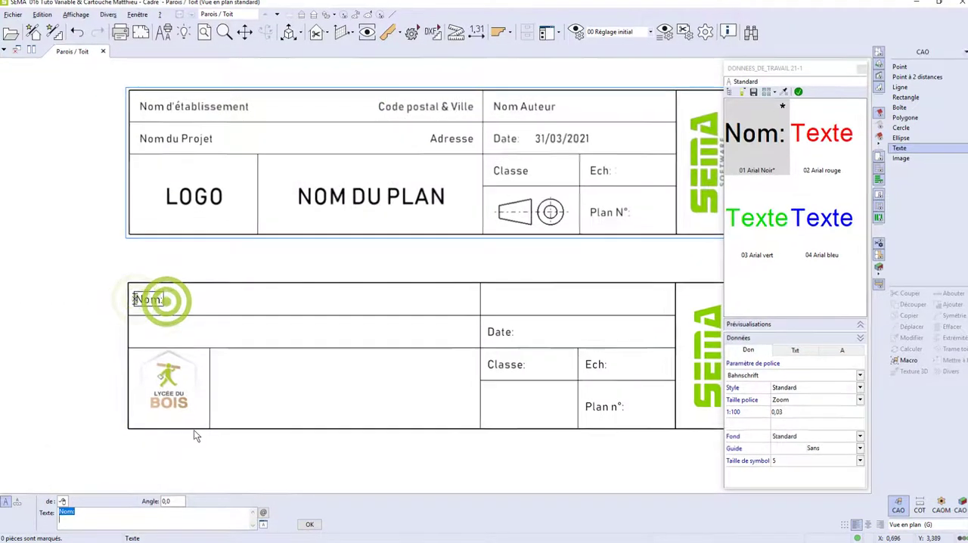
{"action": "key", "text": "BackSpace"}
{"action": "left_click", "coordinate": [263, 513]}
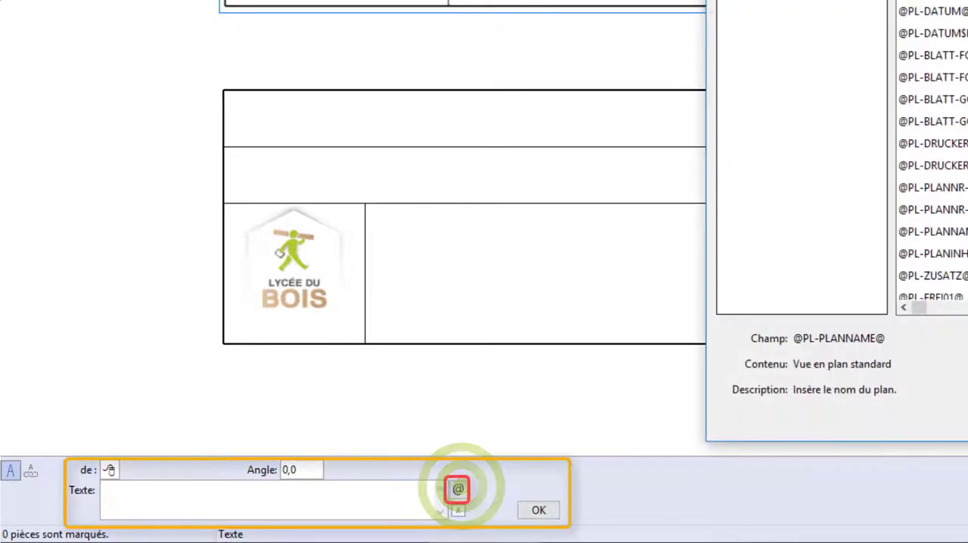
{"action": "left_click", "coordinate": [638, 2]}
{"action": "left_click", "coordinate": [458, 128]}
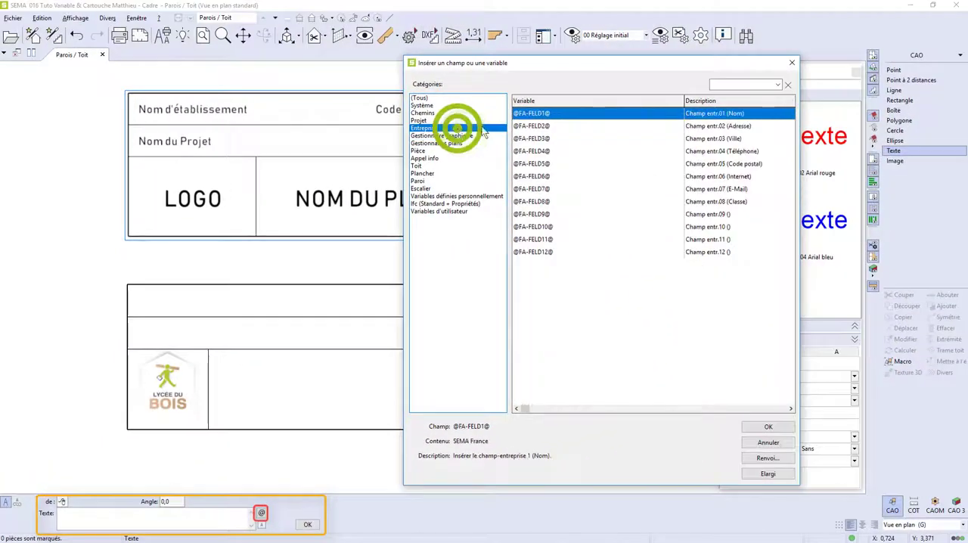
{"action": "left_click", "coordinate": [770, 428]}
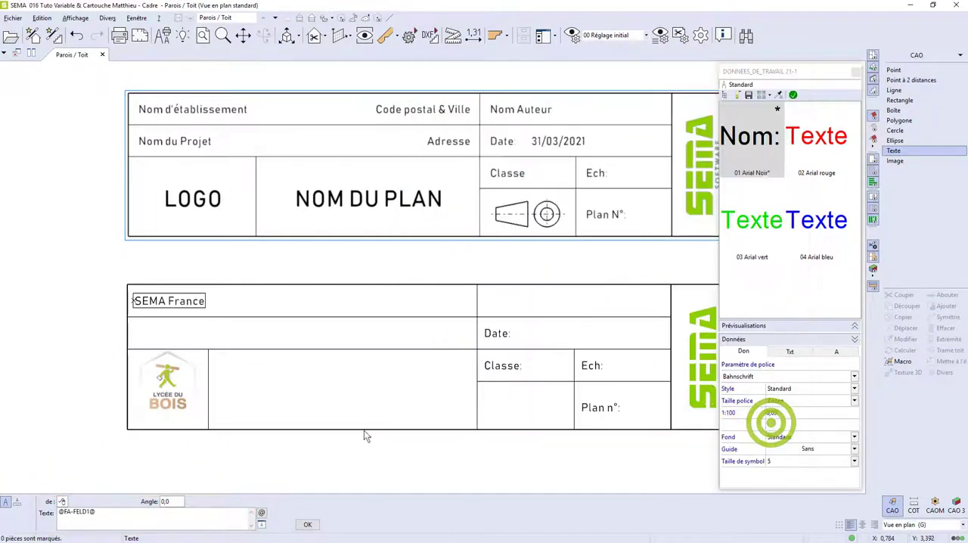
{"action": "left_click", "coordinate": [305, 525]}
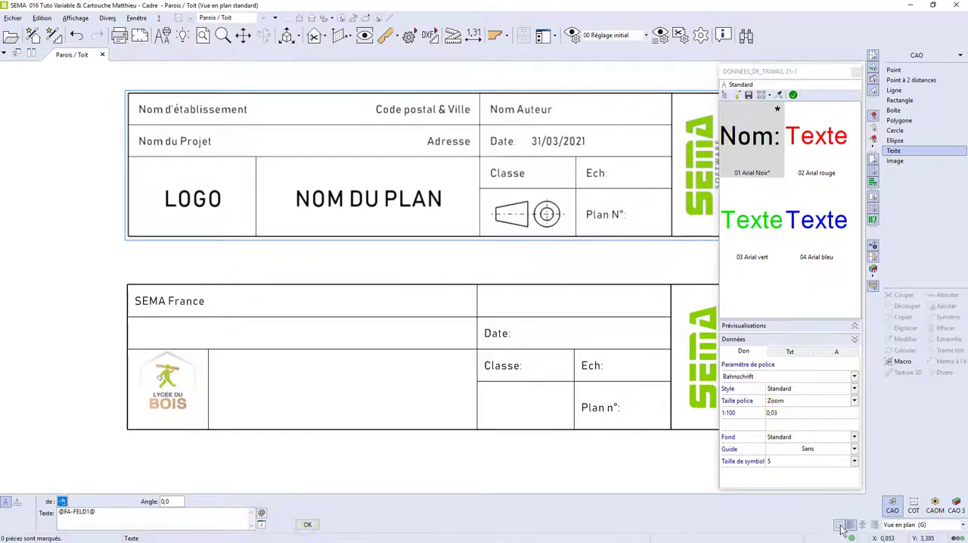
{"action": "left_click", "coordinate": [473, 287]}
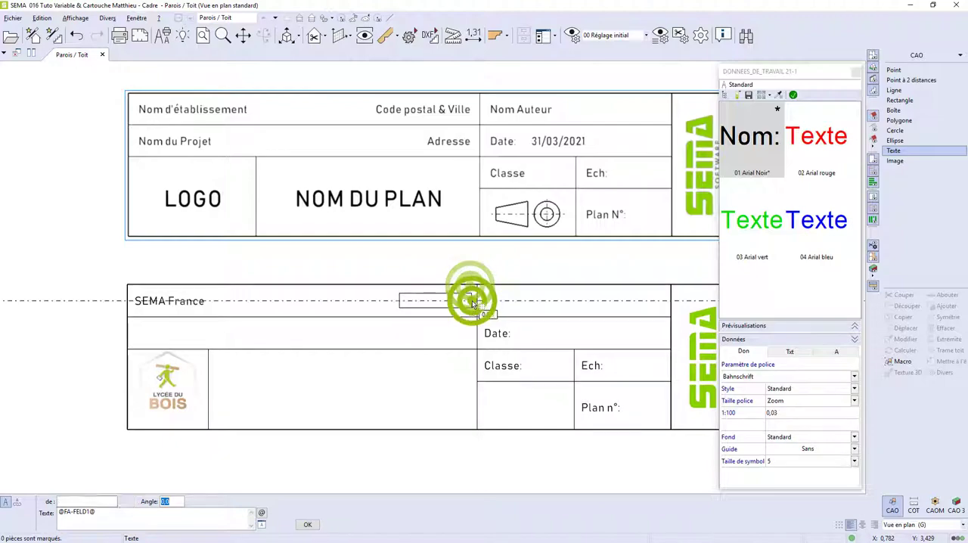
{"action": "left_click", "coordinate": [520, 301]}
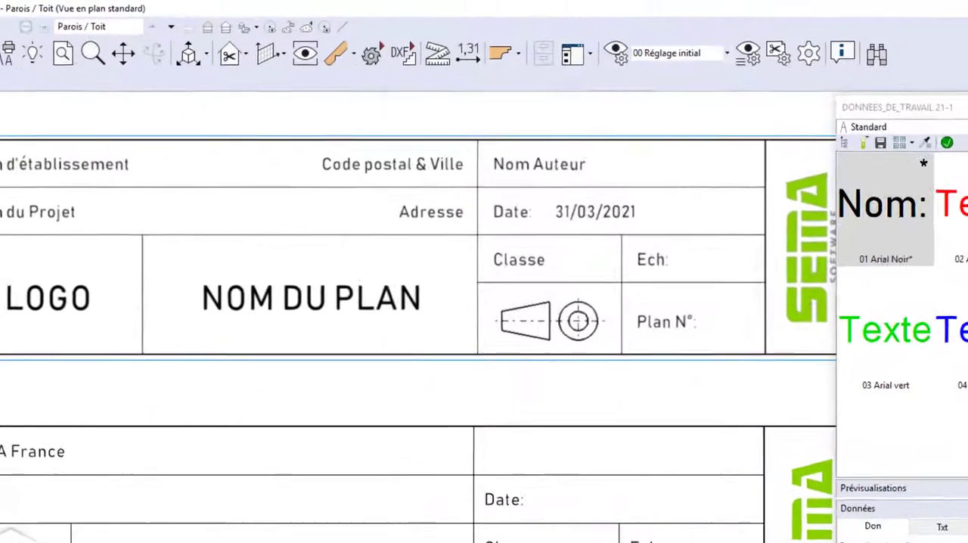
{"action": "left_click", "coordinate": [262, 514]}
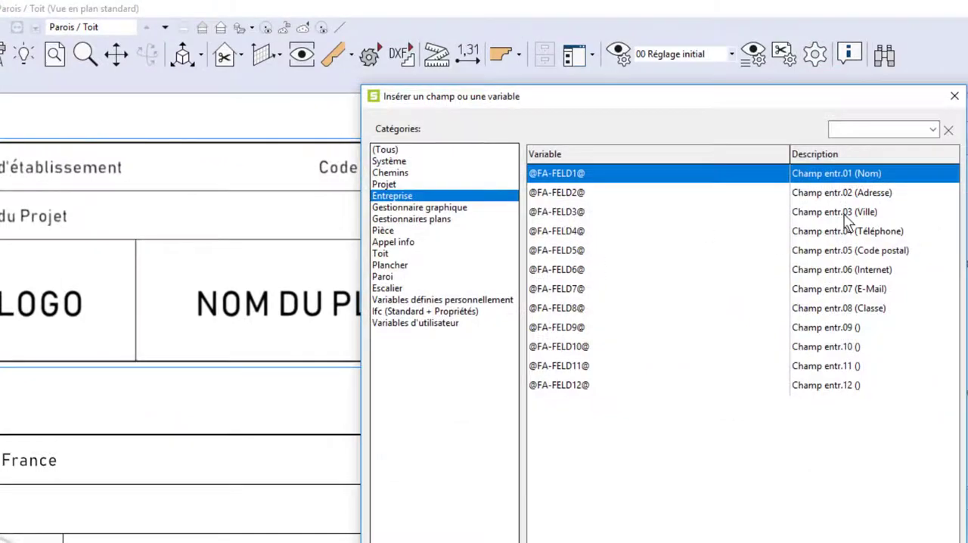
{"action": "left_click", "coordinate": [860, 250]}
{"action": "left_click", "coordinate": [888, 542]}
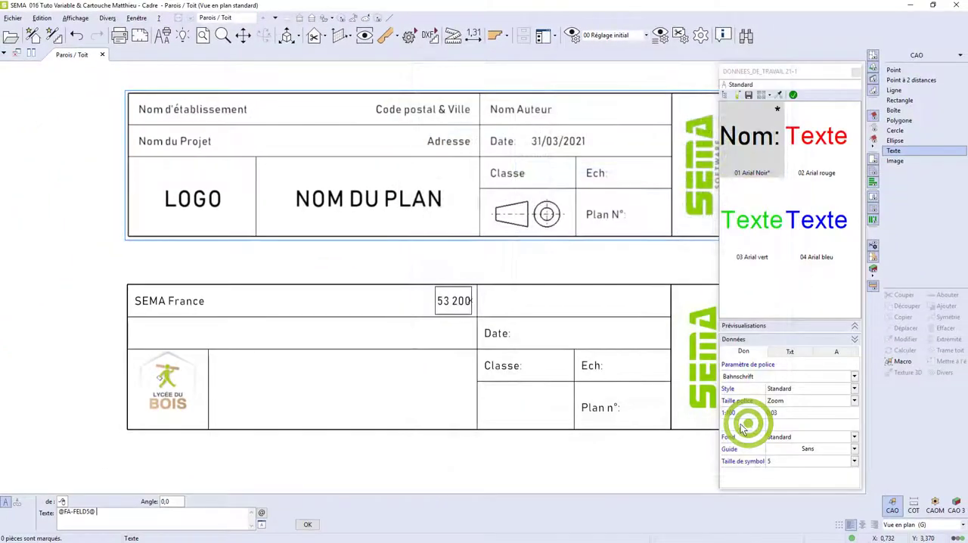
{"action": "left_click", "coordinate": [261, 513]}
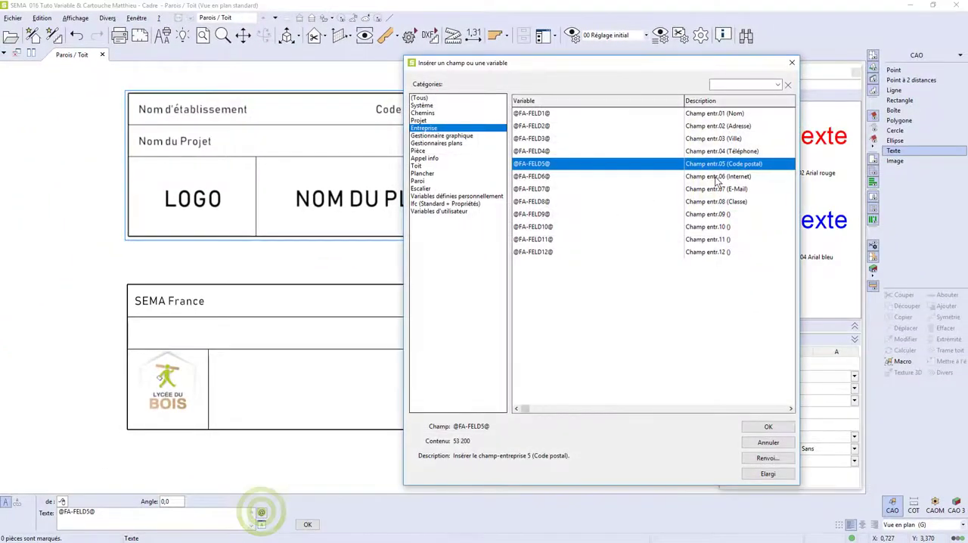
{"action": "left_click", "coordinate": [730, 138]}
{"action": "left_click", "coordinate": [760, 426]}
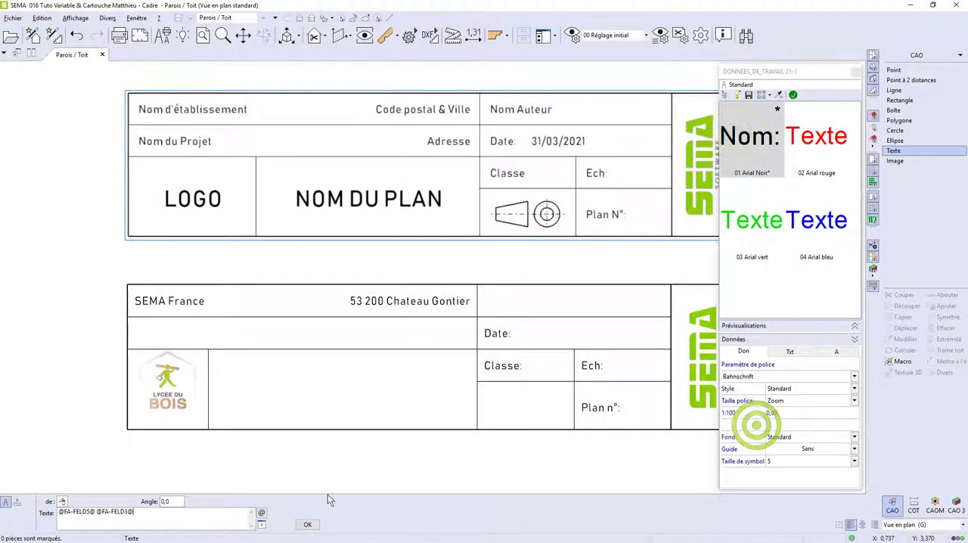
{"action": "left_click", "coordinate": [308, 524]}
{"action": "left_click", "coordinate": [472, 318]}
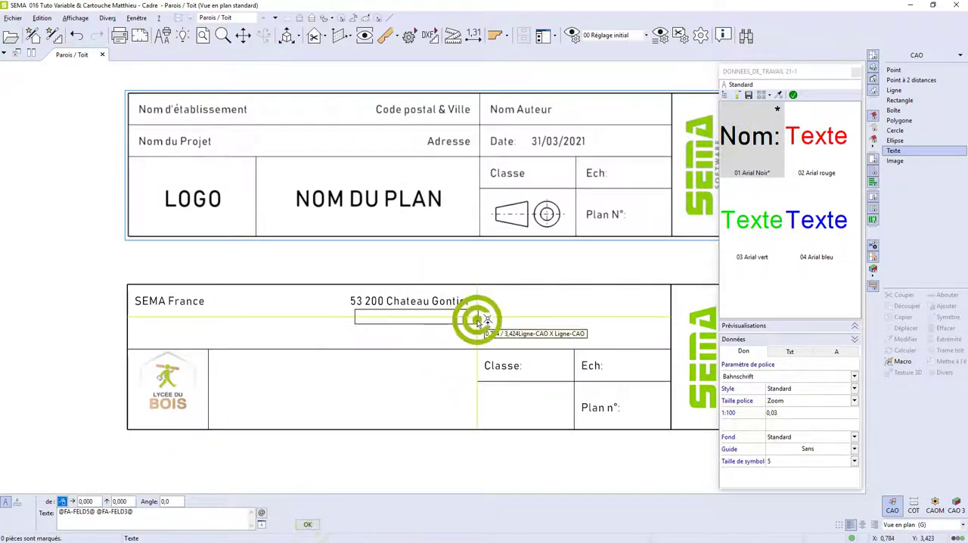
{"action": "left_click", "coordinate": [545, 336]}
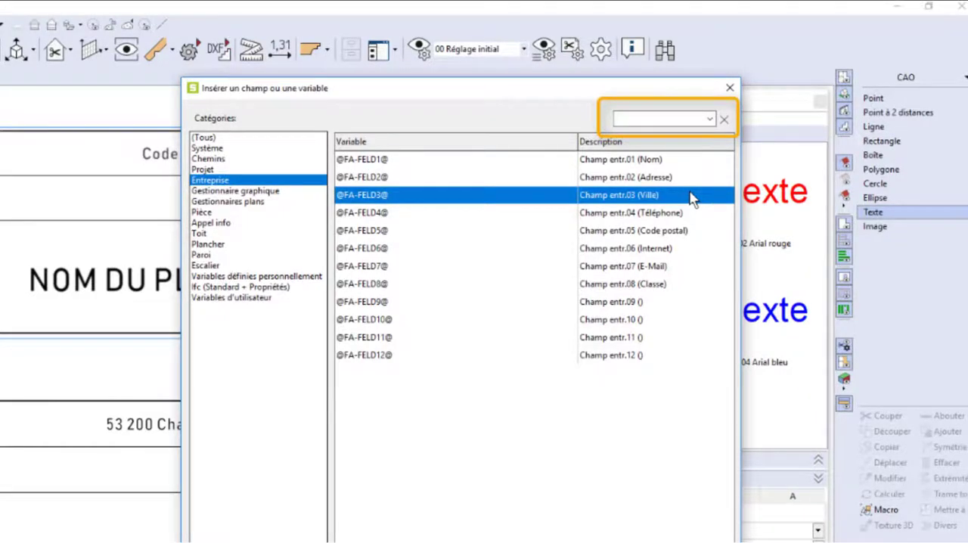
{"action": "double_click", "coordinate": [690, 198]}
{"action": "left_click", "coordinate": [307, 524]}
{"action": "left_click", "coordinate": [842, 525]}
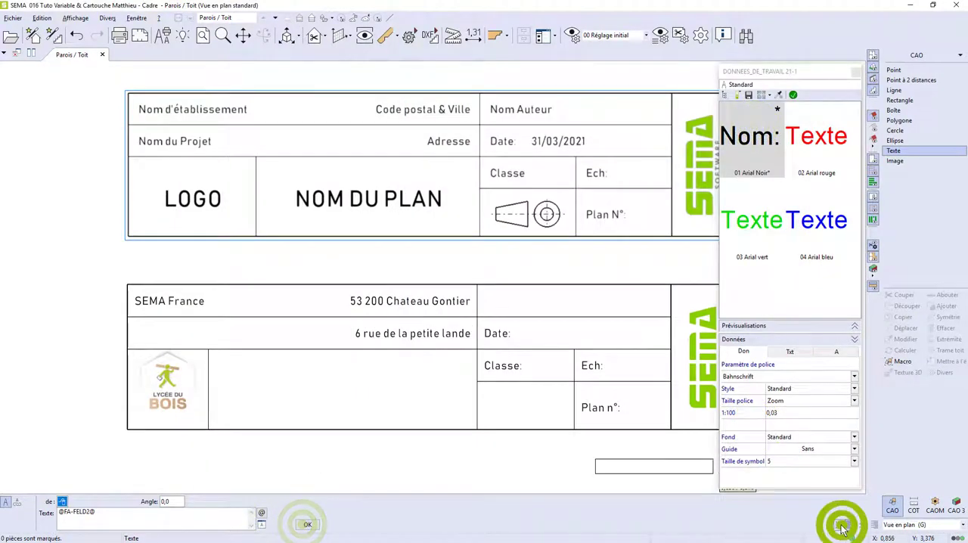
{"action": "left_click", "coordinate": [130, 322]}
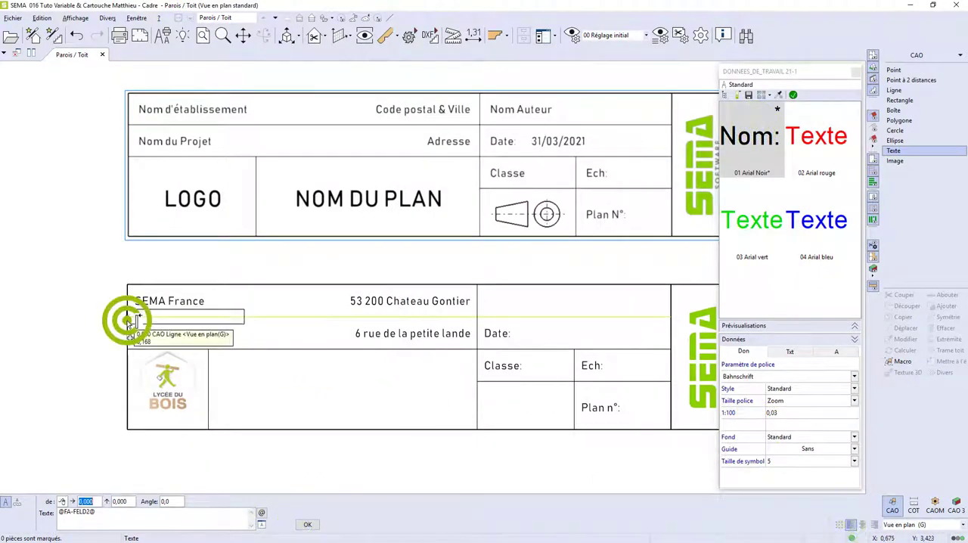
{"action": "left_click", "coordinate": [144, 335]}
{"action": "left_click", "coordinate": [207, 335]}
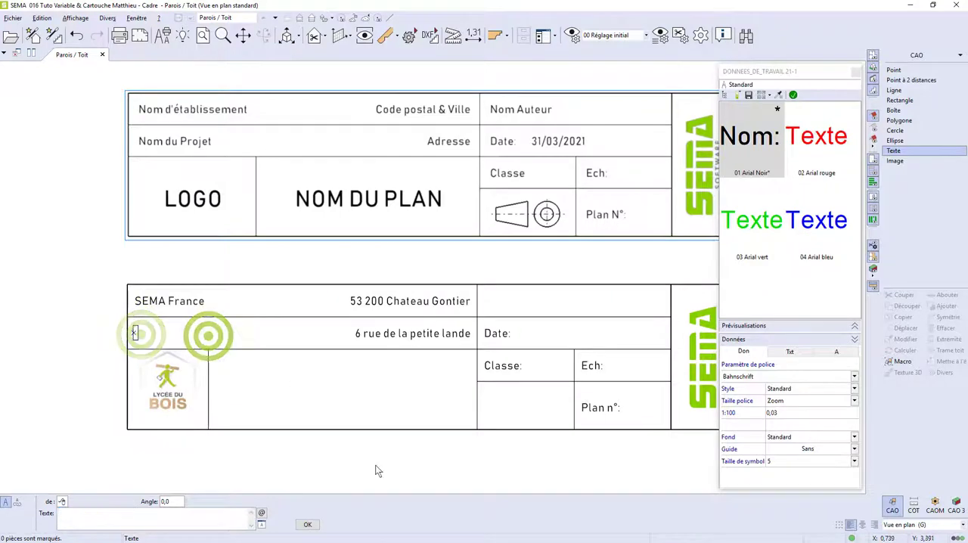
{"action": "left_click", "coordinate": [261, 514]}
{"action": "left_click", "coordinate": [423, 127]}
{"action": "left_click", "coordinate": [677, 134]}
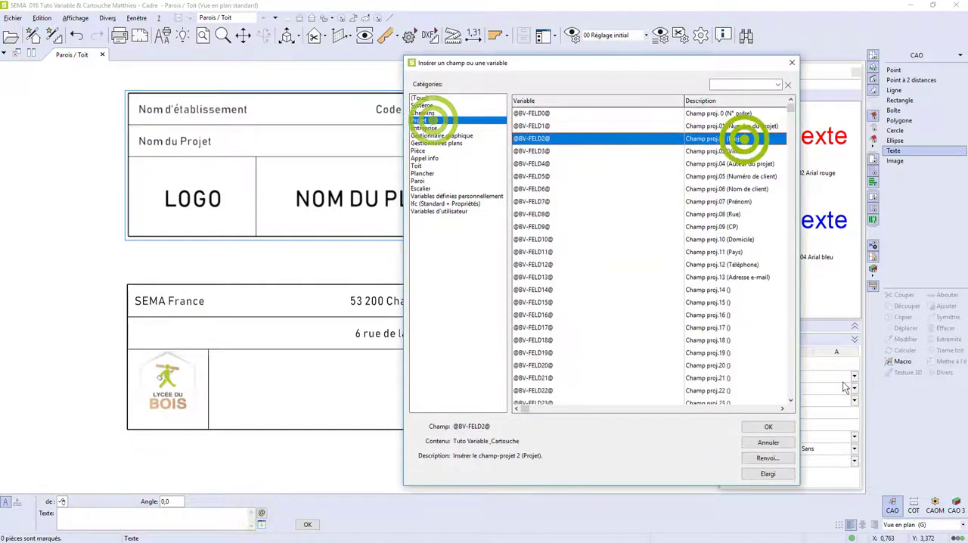
{"action": "left_click", "coordinate": [767, 426]}
{"action": "left_click", "coordinate": [308, 525]}
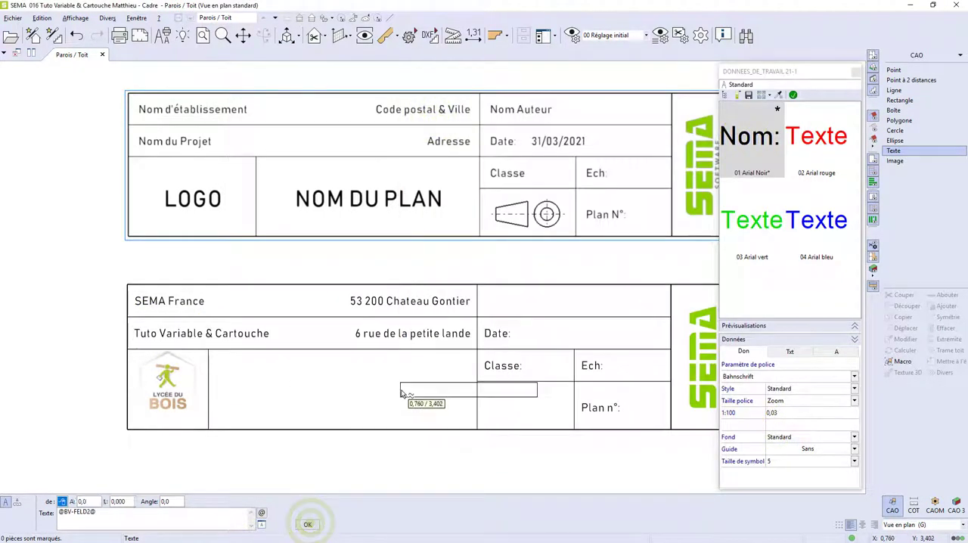
{"action": "left_click", "coordinate": [481, 288]}
{"action": "left_click", "coordinate": [501, 298]}
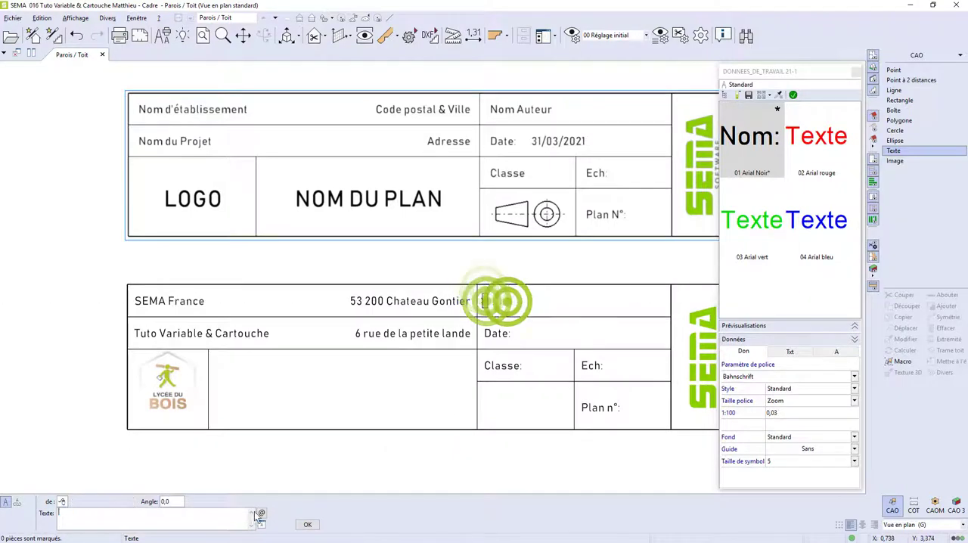
{"action": "left_click", "coordinate": [262, 513]}
{"action": "left_click", "coordinate": [750, 166]}
{"action": "left_click", "coordinate": [766, 427]}
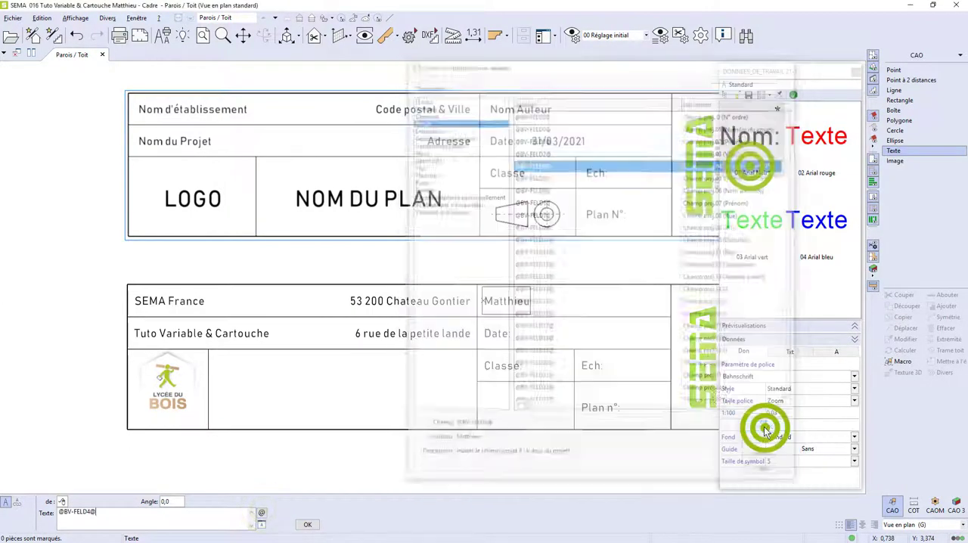
{"action": "left_click", "coordinate": [311, 522]}
{"action": "key", "text": "Escape"}
Append the Système variable @S-DATUM@ for the current date to the Date label and apply it.
{"action": "double_click", "coordinate": [502, 331]}
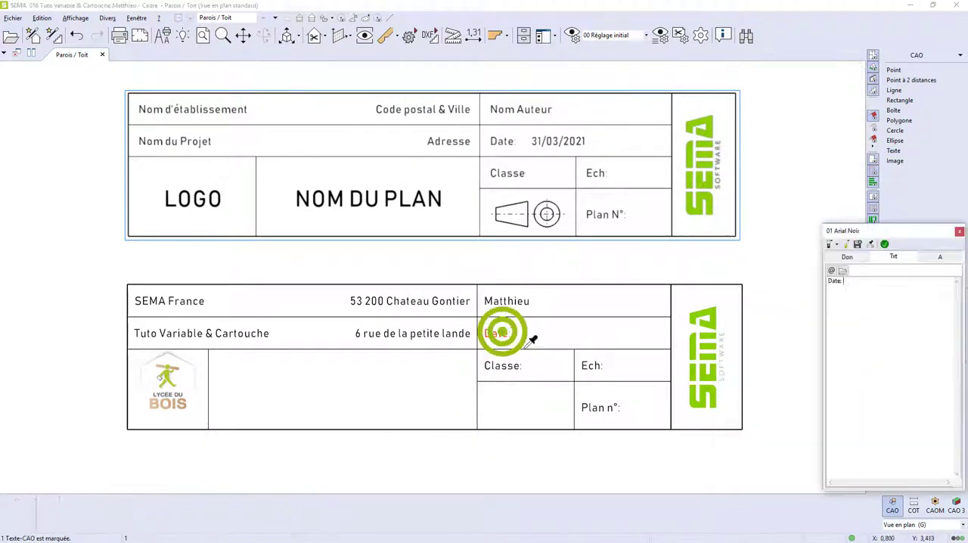
{"action": "left_click", "coordinate": [858, 280]}
{"action": "left_click", "coordinate": [831, 270]}
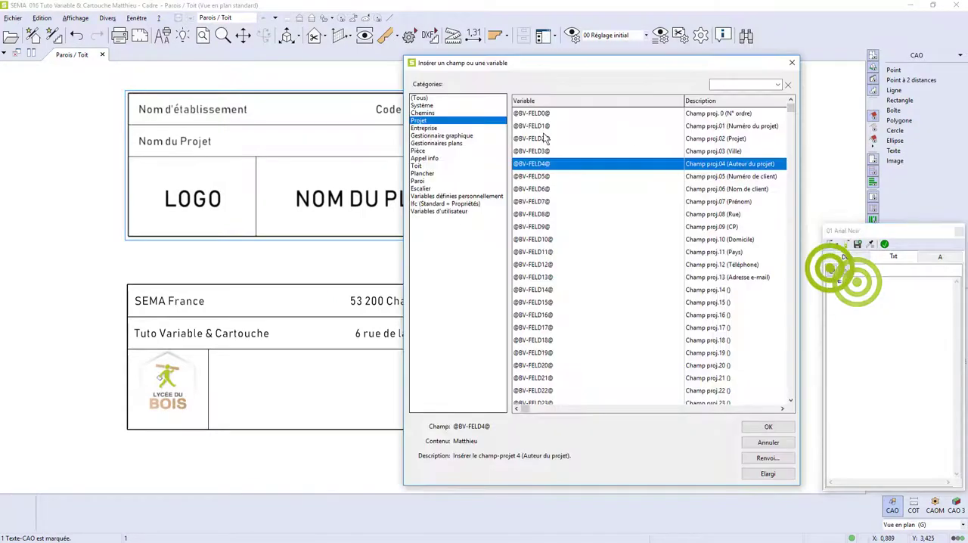
{"action": "left_click", "coordinate": [432, 113]}
{"action": "left_click", "coordinate": [427, 105]}
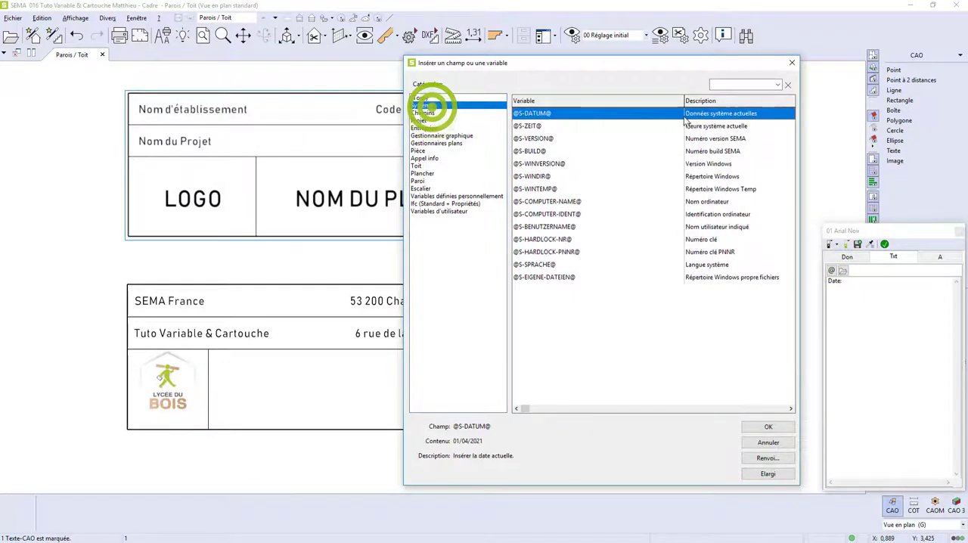
{"action": "left_click", "coordinate": [786, 431]}
{"action": "left_click", "coordinate": [885, 244]}
{"action": "double_click", "coordinate": [505, 366]}
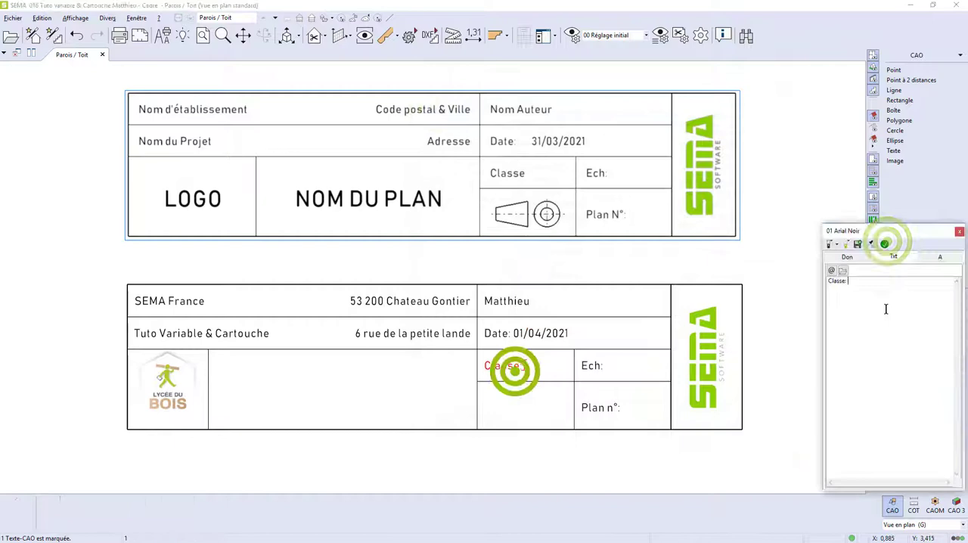
{"action": "left_click", "coordinate": [831, 270]}
{"action": "left_click", "coordinate": [425, 128]}
{"action": "left_click", "coordinate": [707, 200]}
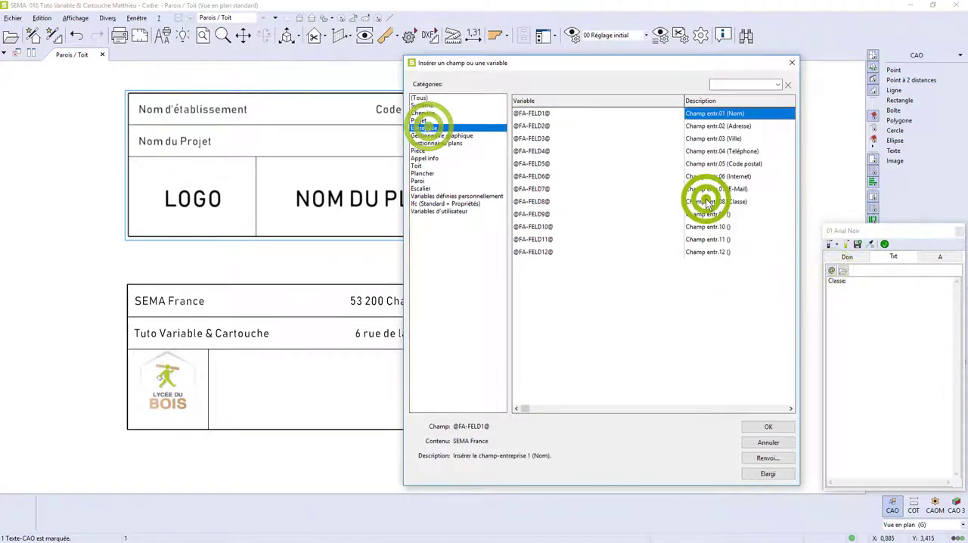
{"action": "left_click", "coordinate": [756, 424]}
{"action": "left_click", "coordinate": [885, 243]}
Append the Gestionnaire graphique variable @Z-MASSTAB@ (Echelle) to the Ech label and apply it.
{"action": "double_click", "coordinate": [596, 368]}
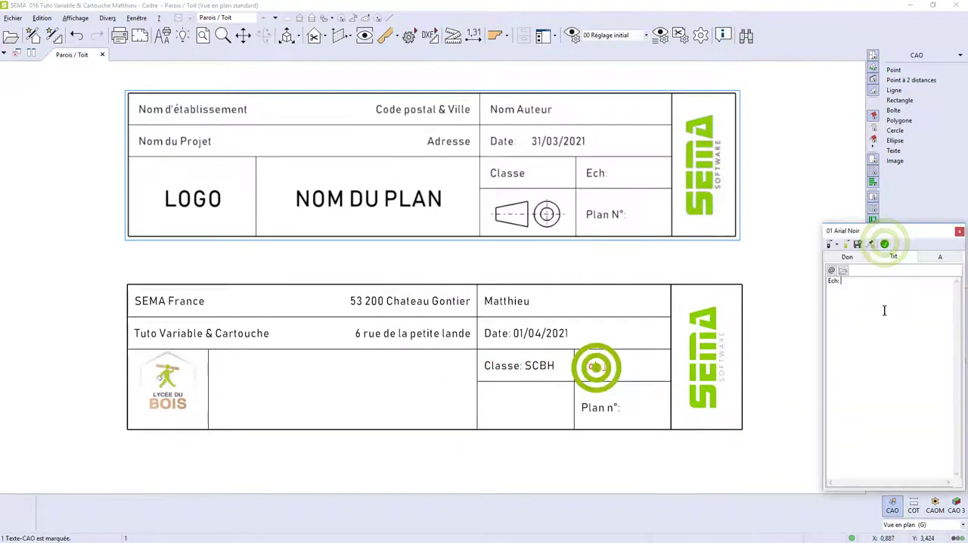
{"action": "left_click", "coordinate": [831, 271]}
{"action": "left_click", "coordinate": [438, 135]}
{"action": "left_click", "coordinate": [682, 114]}
{"action": "left_click", "coordinate": [767, 427]}
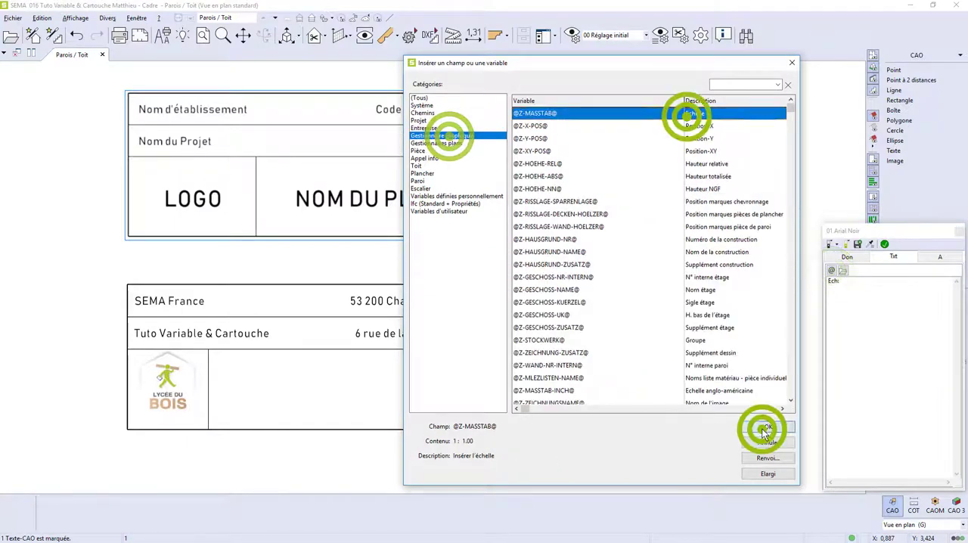
{"action": "left_click", "coordinate": [885, 244]}
{"action": "left_click", "coordinate": [609, 410]}
{"action": "left_click", "coordinate": [832, 270]}
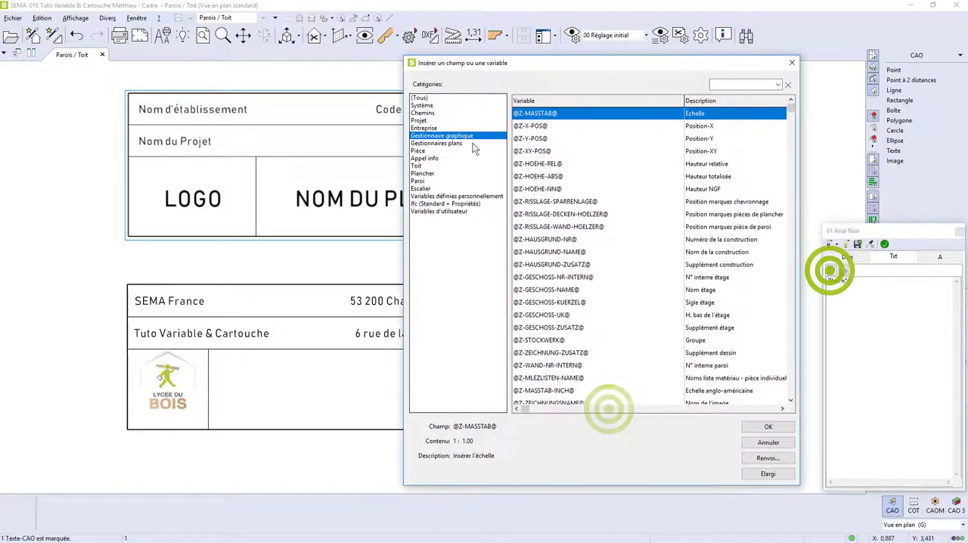
{"action": "left_click", "coordinate": [469, 143]}
{"action": "left_click", "coordinate": [772, 428]}
{"action": "left_click", "coordinate": [885, 243]}
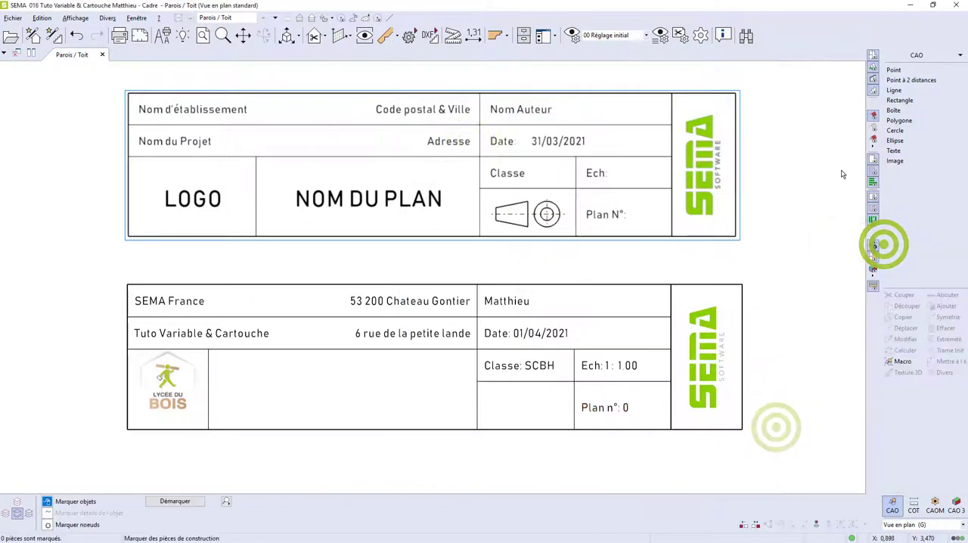
Start a new CAD text from the black standard preset with a 1:100 font size of 0,08.
{"action": "left_click", "coordinate": [900, 150]}
{"action": "left_click", "coordinate": [758, 135]}
{"action": "left_click", "coordinate": [797, 413]}
{"action": "type", "text": "0,08"}
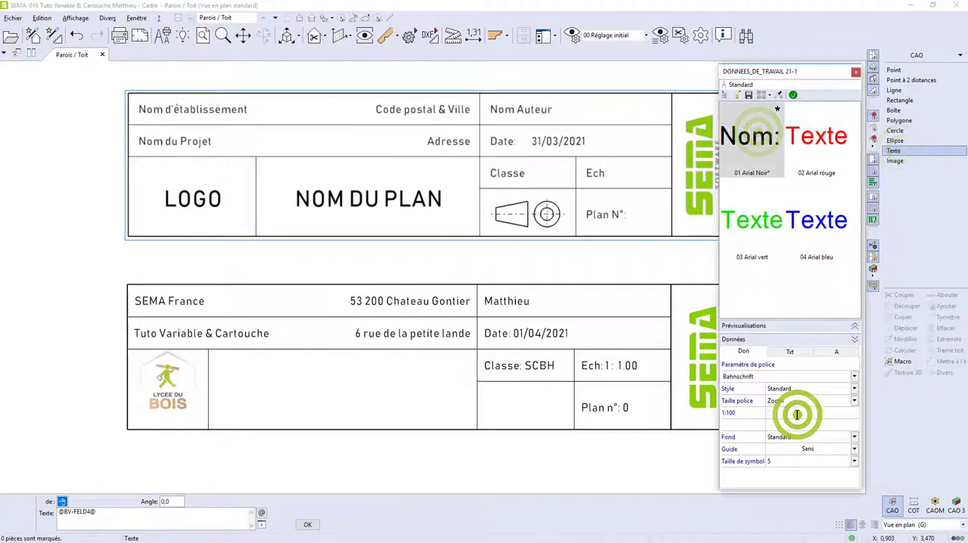
{"action": "key", "text": "Tab"}
{"action": "left_click", "coordinate": [793, 95]}
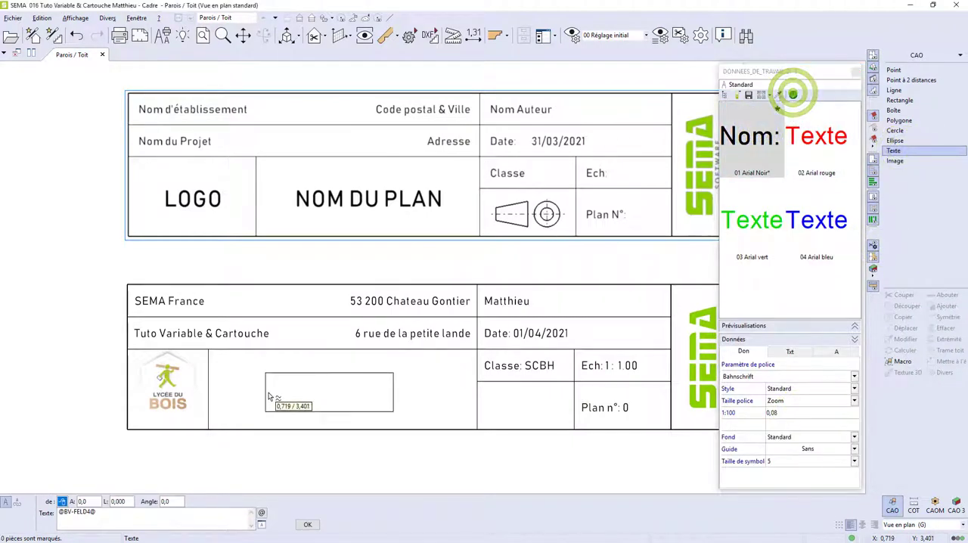
Position the text by its centre reference point, horizontally and vertically centred in the large cell beside the school logo.
{"action": "left_click", "coordinate": [847, 526]}
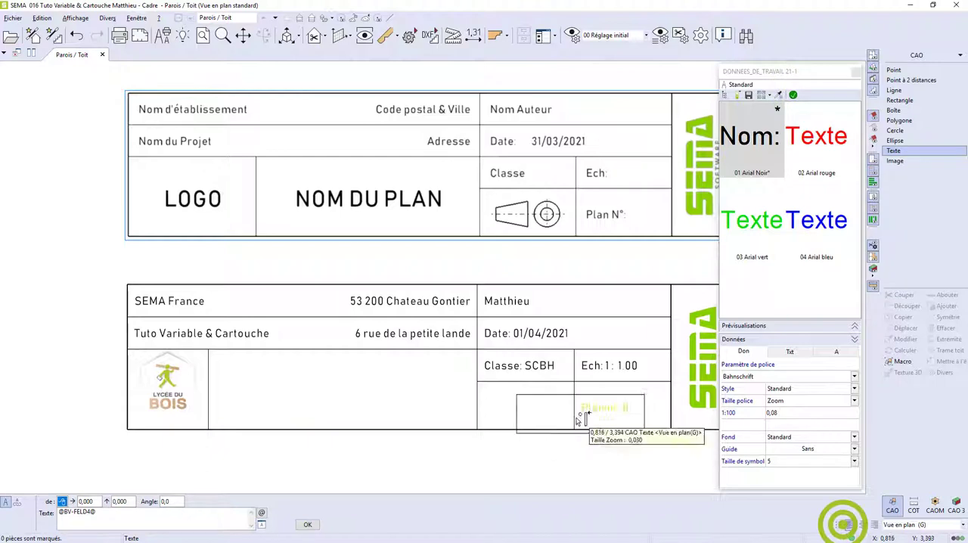
{"action": "left_click", "coordinate": [211, 350]}
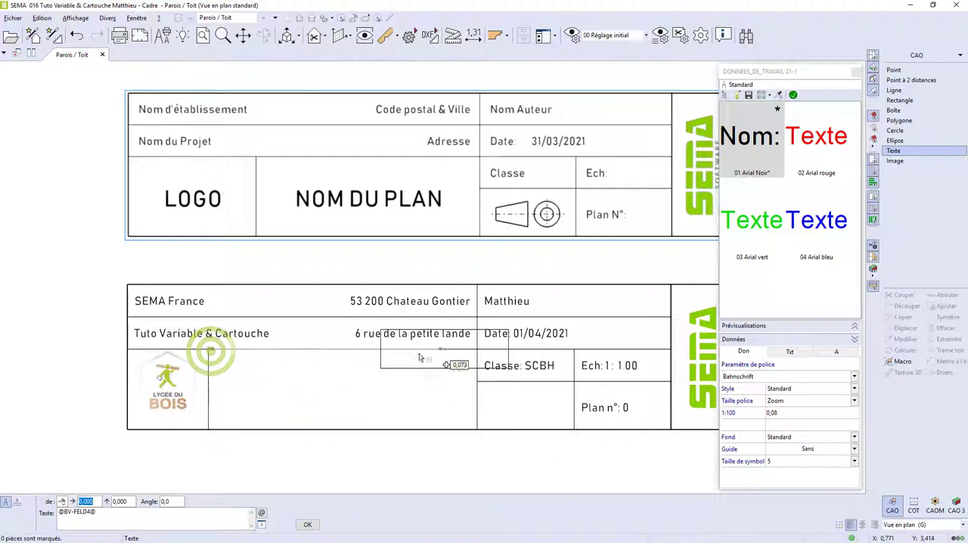
{"action": "left_click", "coordinate": [340, 366]}
{"action": "left_click", "coordinate": [347, 391]}
{"action": "left_click", "coordinate": [432, 391]}
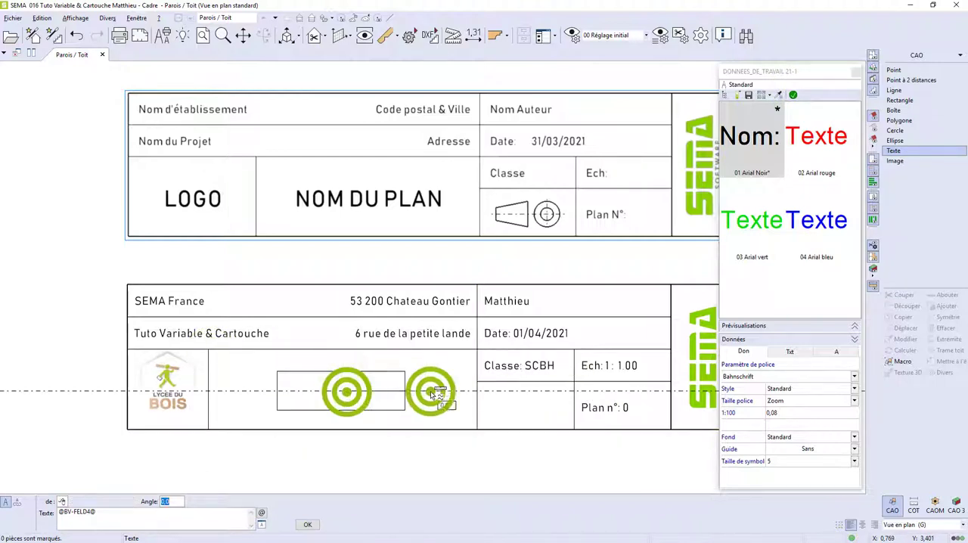
{"action": "key", "text": "Delete"}
{"action": "left_click", "coordinate": [262, 513]}
{"action": "left_click", "coordinate": [412, 190]}
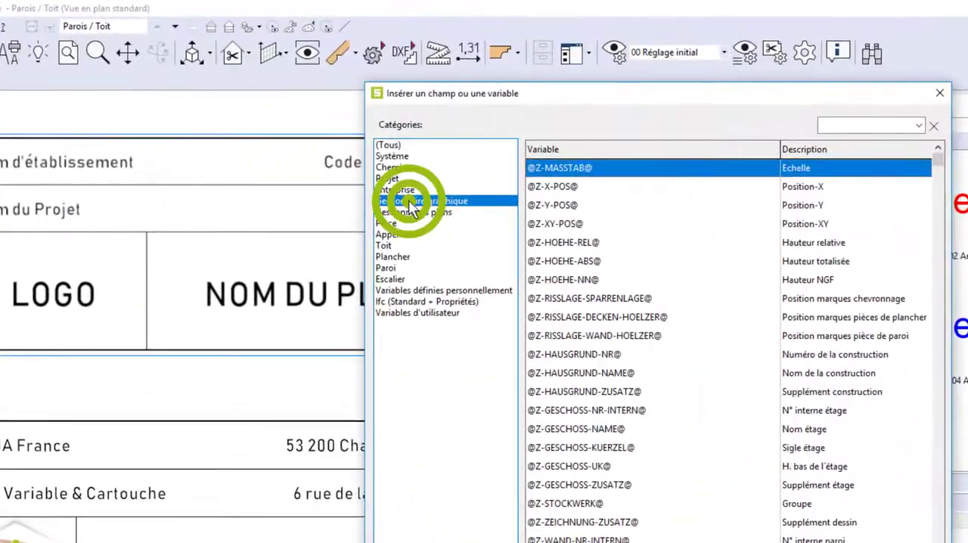
{"action": "left_click", "coordinate": [414, 211]}
{"action": "double_click", "coordinate": [794, 224]}
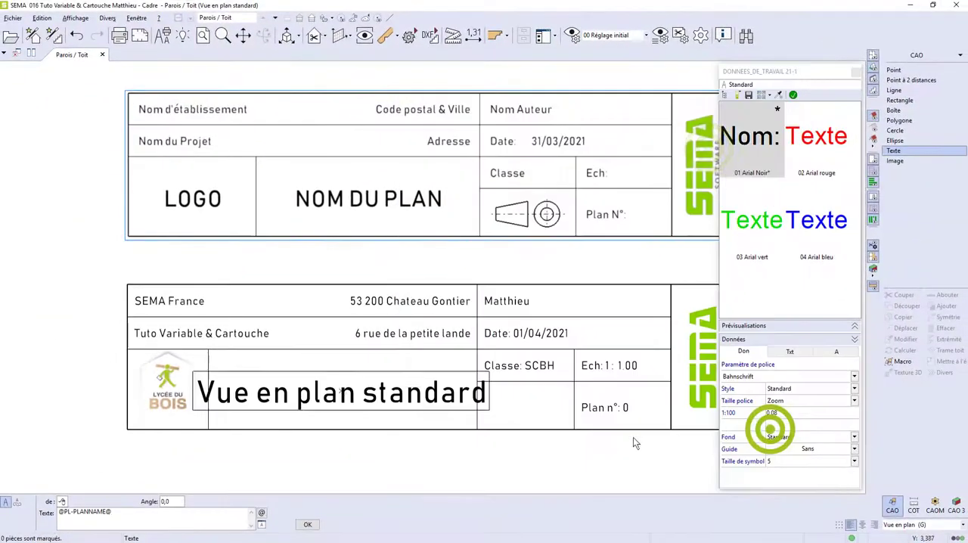
Set the plan name text's 1:100 font size to 0,06 and validate the text.
{"action": "double_click", "coordinate": [803, 411]}
{"action": "type", "text": "0,06"}
{"action": "key", "text": "Tab"}
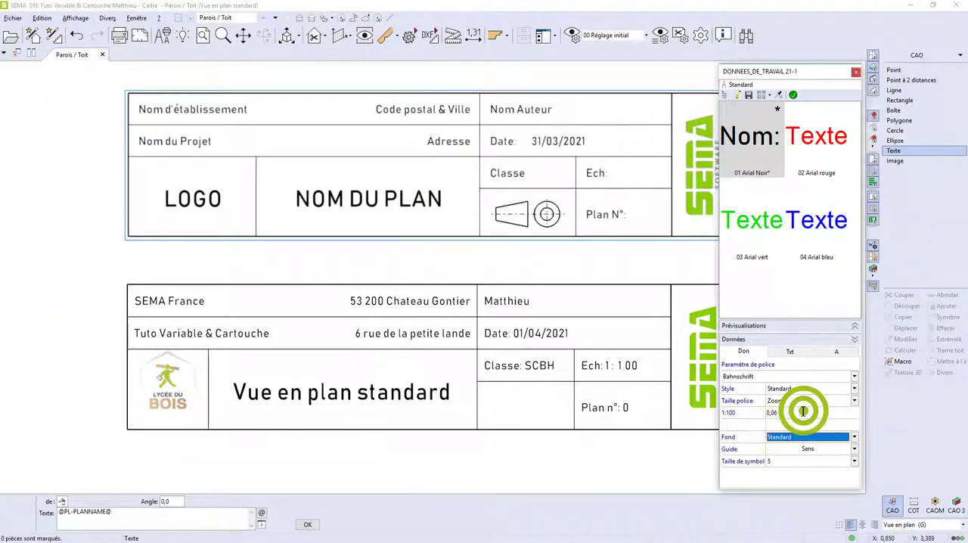
{"action": "left_click", "coordinate": [793, 95]}
{"action": "left_click", "coordinate": [311, 524]}
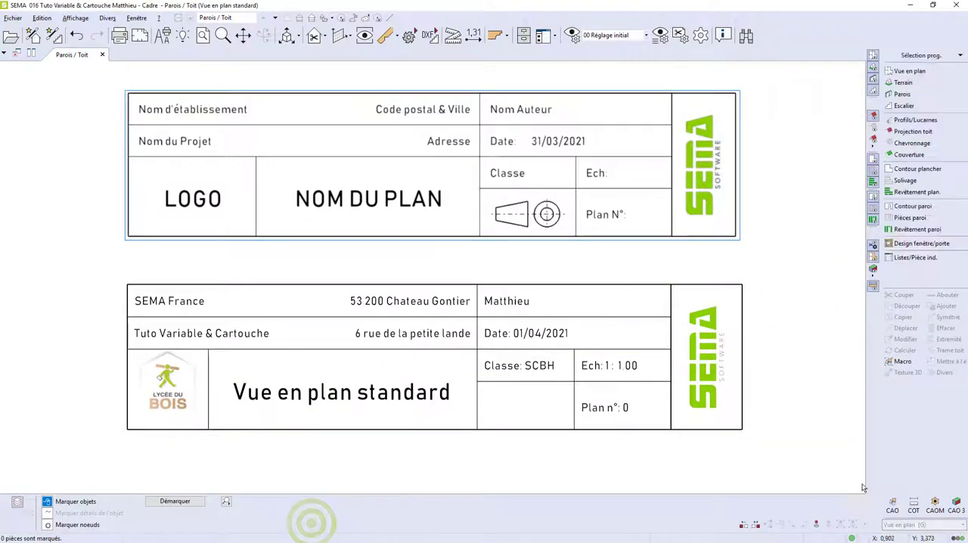
Insert the Symbole Européen macro from Symbôles\Plan d'exécution, centred in the empty cell below Classe.
{"action": "left_click", "coordinate": [892, 504]}
{"action": "left_click", "coordinate": [889, 362]}
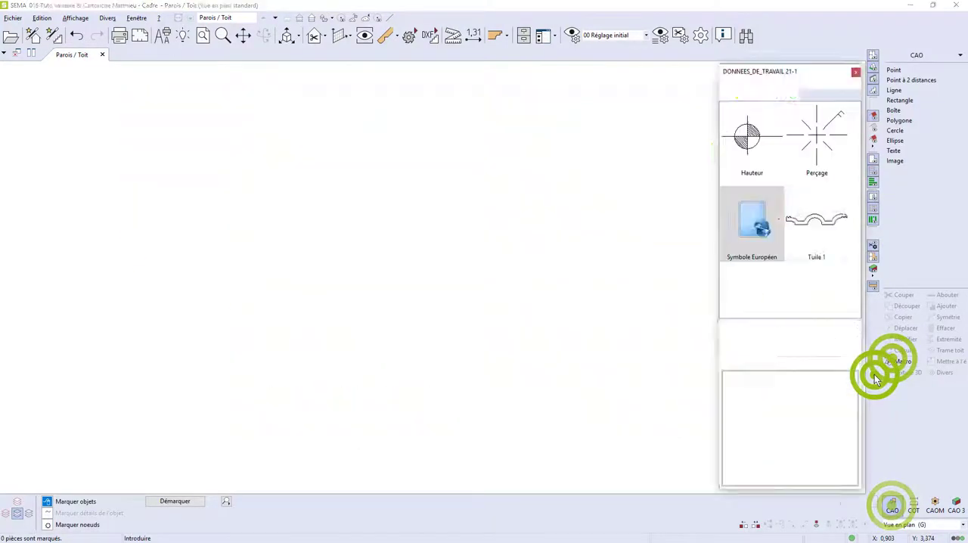
{"action": "left_click", "coordinate": [756, 220]}
{"action": "scroll", "coordinate": [556, 402], "scroll_direction": "up", "scroll_amount": 5}
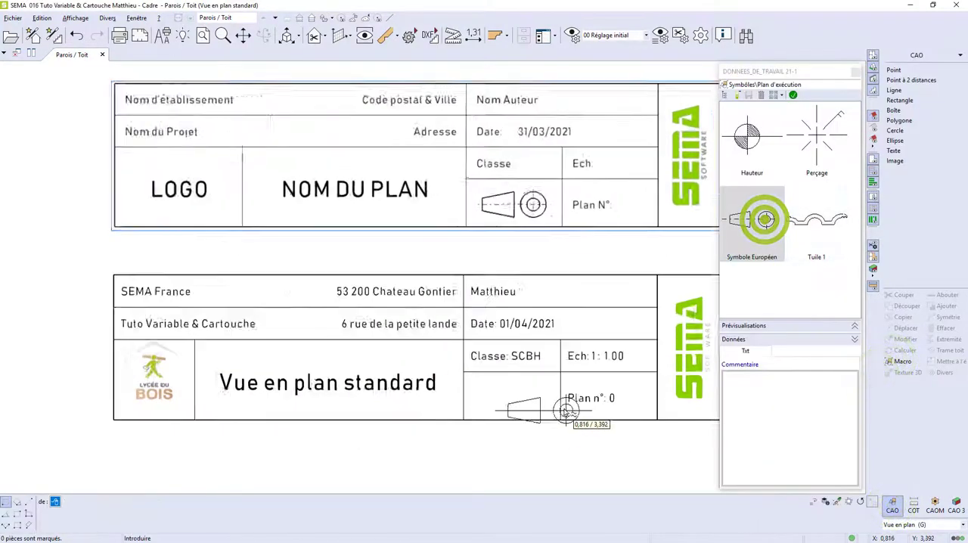
{"action": "left_click", "coordinate": [559, 367]}
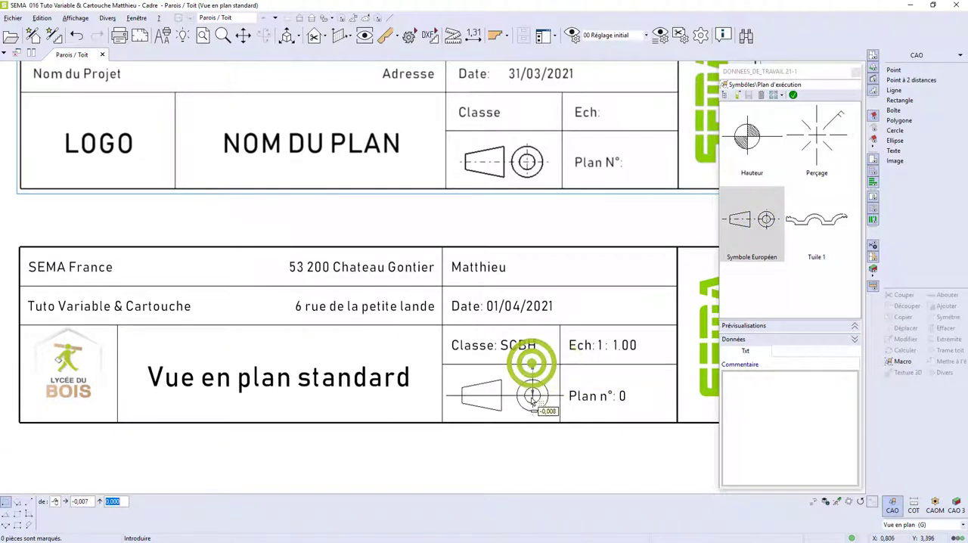
{"action": "left_click", "coordinate": [534, 395]}
{"action": "scroll", "coordinate": [589, 451], "scroll_direction": "down", "scroll_amount": 1}
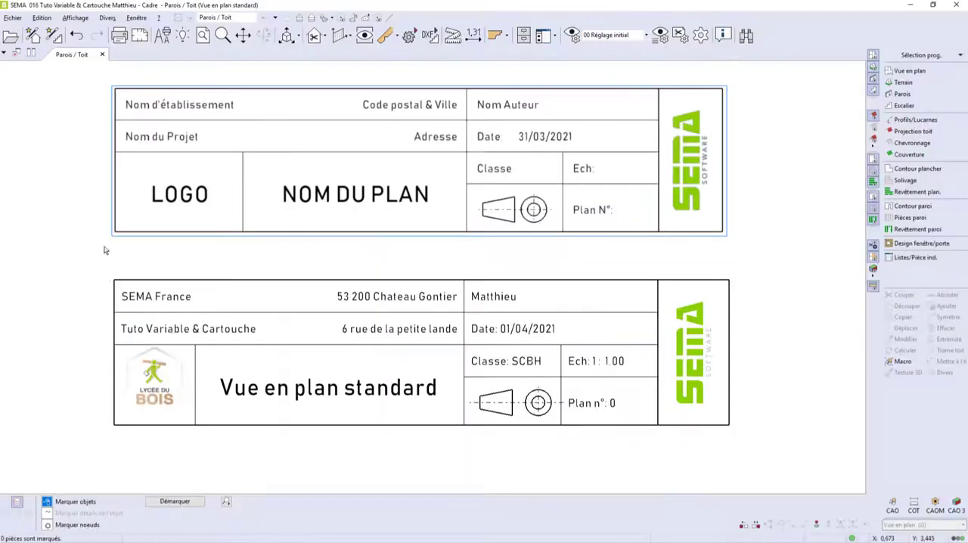
Create a macro from the entire new title block, with its bottom-right corner as the reference point.
{"action": "mouse_move", "coordinate": [104, 249]}
{"action": "left_mouse_down"}
{"action": "mouse_move", "coordinate": [561, 439]}
{"action": "mouse_move", "coordinate": [749, 454]}
{"action": "left_mouse_up"}
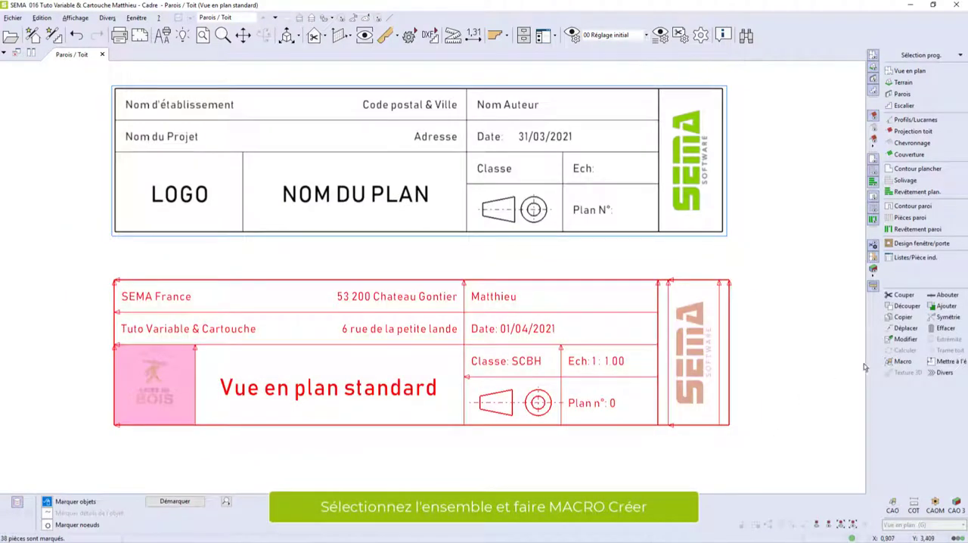
{"action": "left_click", "coordinate": [897, 363]}
{"action": "left_click", "coordinate": [821, 382]}
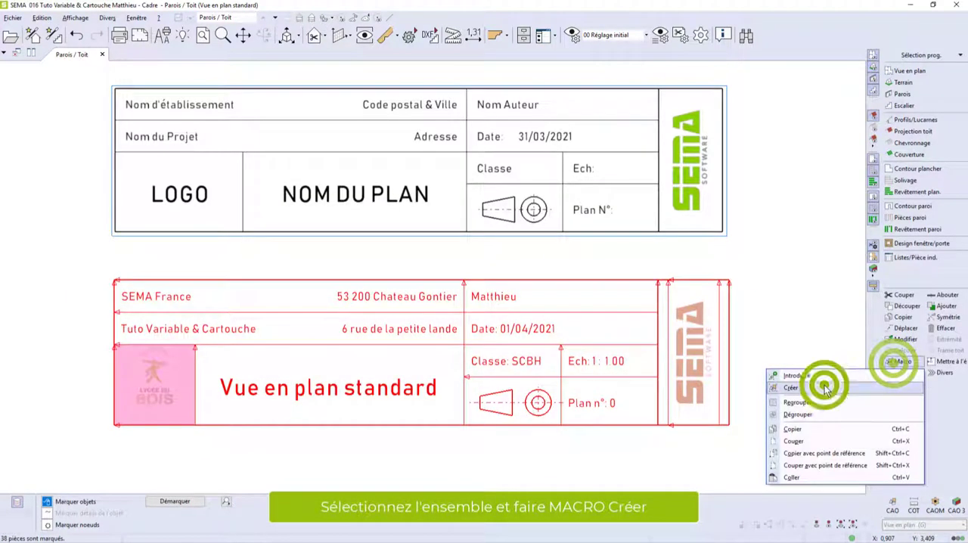
{"action": "left_click", "coordinate": [729, 425]}
{"action": "left_click", "coordinate": [857, 525]}
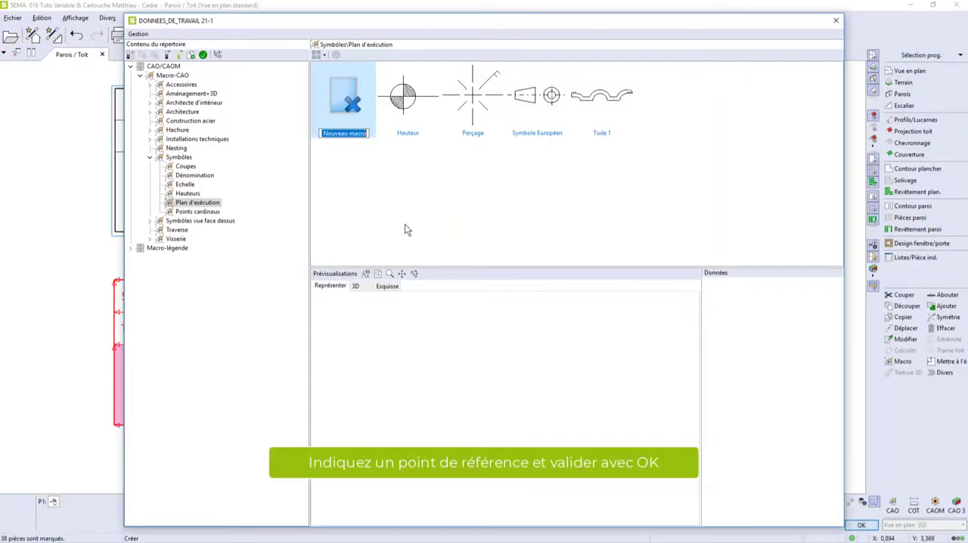
Store the new title block macro under the name Cartouche A4 in the Plan folder of Macro légende.
{"action": "left_click", "coordinate": [133, 248]}
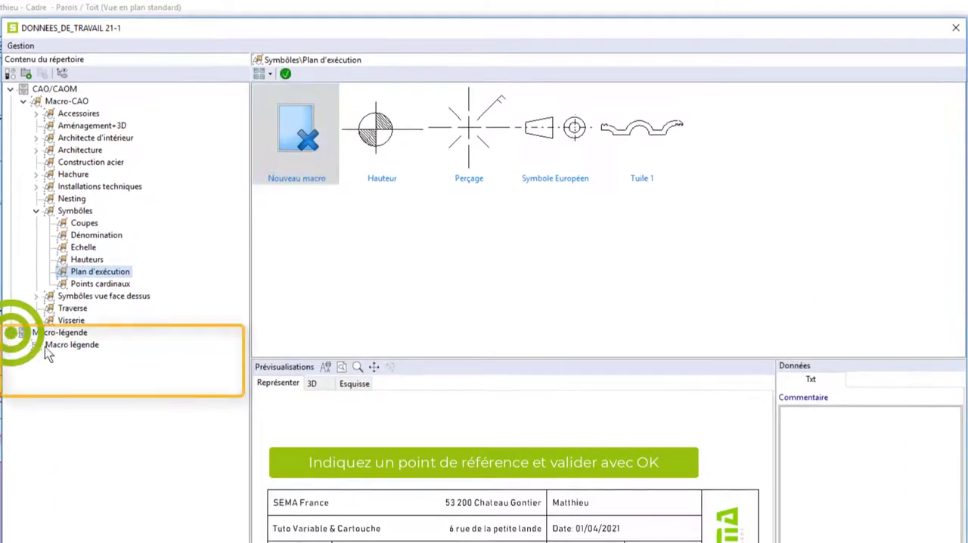
{"action": "left_click", "coordinate": [22, 345]}
{"action": "left_click", "coordinate": [65, 381]}
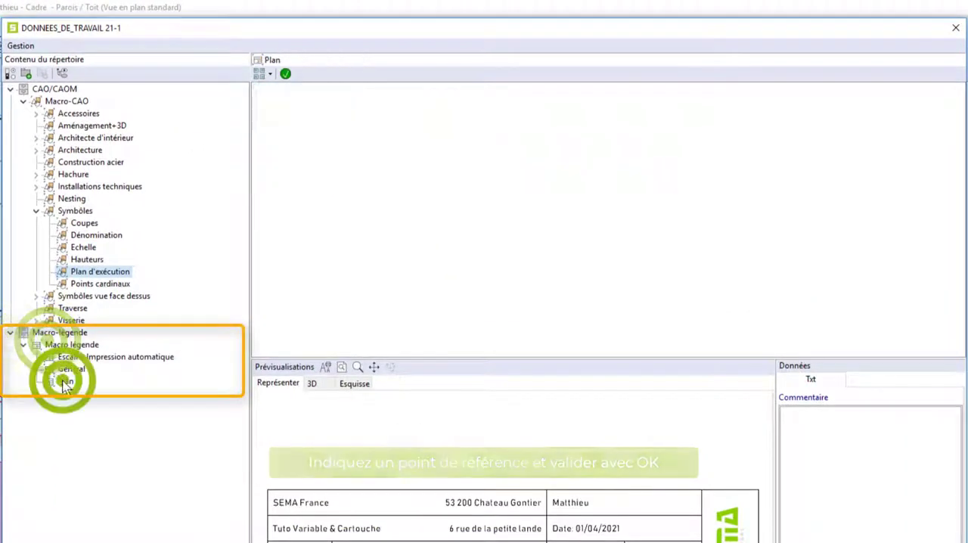
{"action": "left_click", "coordinate": [303, 180]}
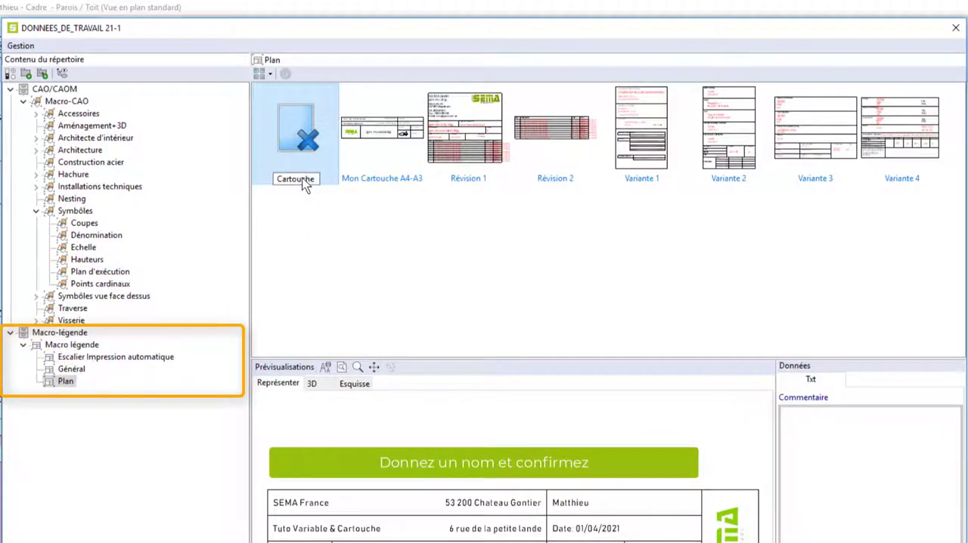
{"action": "type", "text": "Cartouche A4"}
{"action": "key", "text": "Return"}
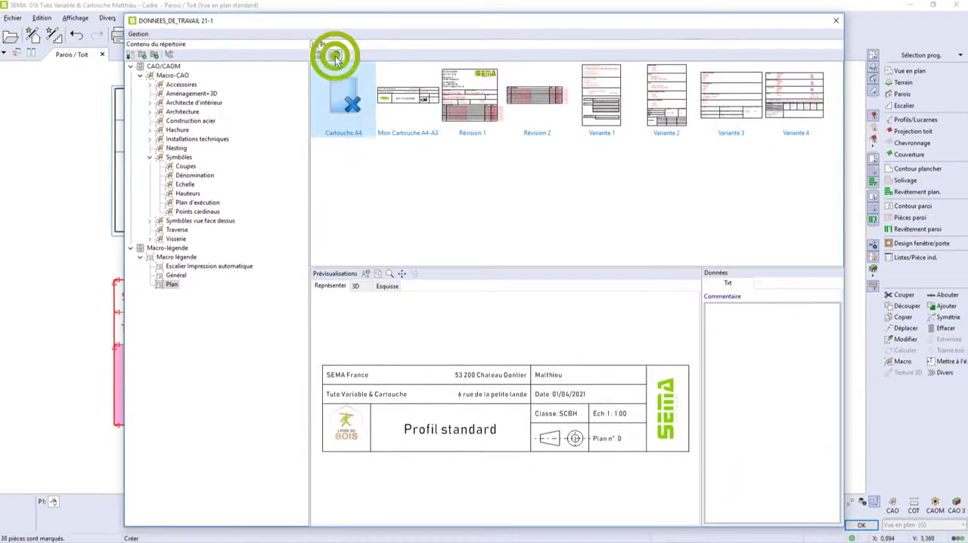
{"action": "left_click", "coordinate": [337, 59]}
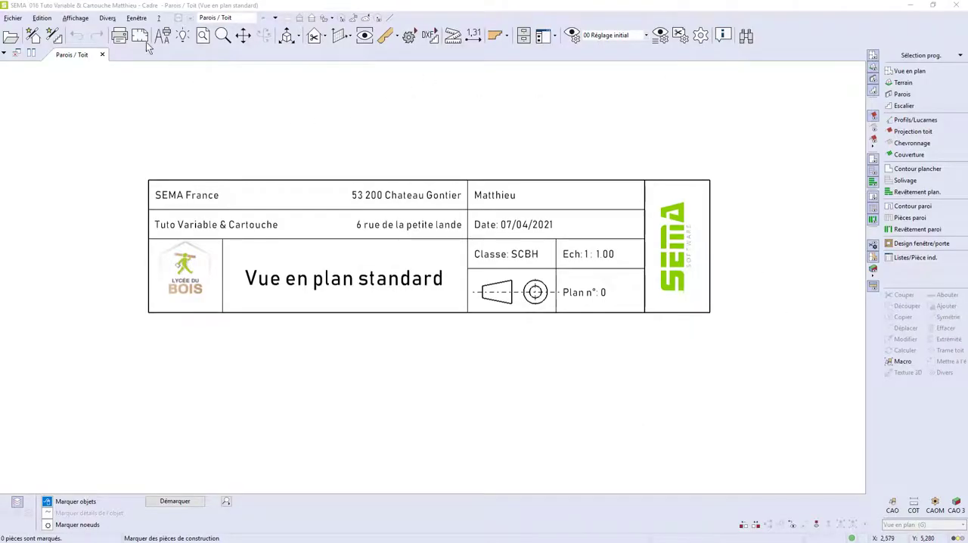
Show the plan's page layout and resize and move the drawing zone, finishing with it spanning the frame's full width above the legend.
{"action": "left_click", "coordinate": [140, 37]}
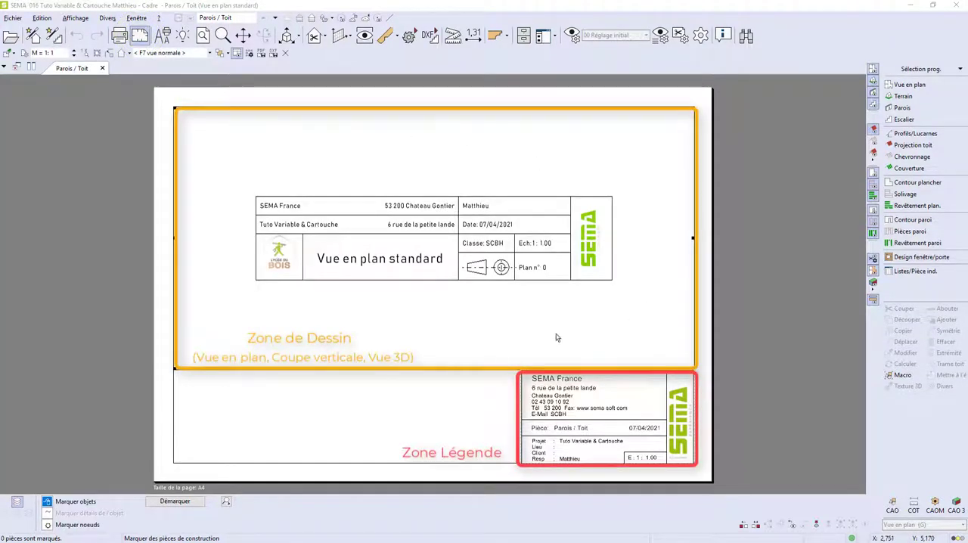
{"action": "mouse_move", "coordinate": [433, 369]}
{"action": "left_mouse_down"}
{"action": "mouse_move", "coordinate": [432, 283]}
{"action": "mouse_move", "coordinate": [433, 331]}
{"action": "left_mouse_up"}
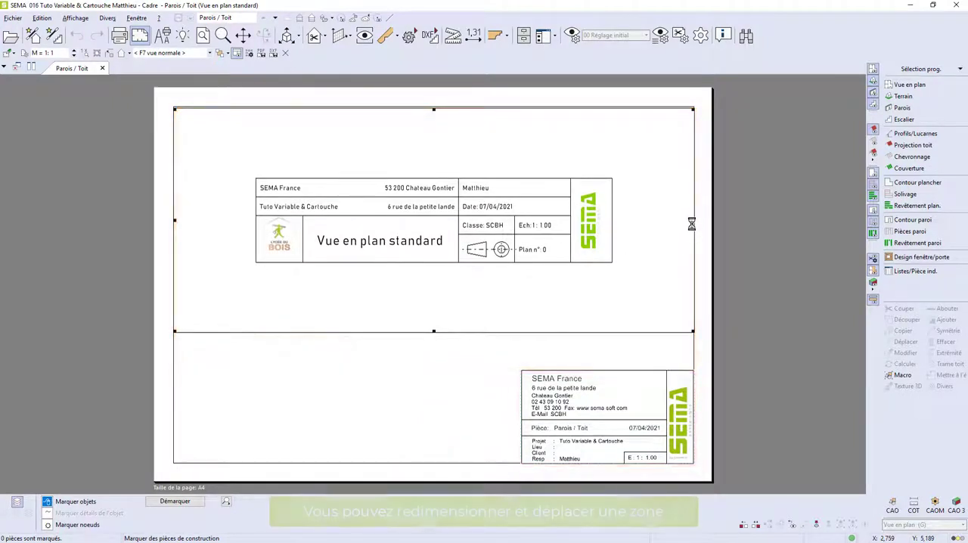
{"action": "mouse_move", "coordinate": [694, 220]}
{"action": "left_mouse_down"}
{"action": "mouse_move", "coordinate": [579, 219]}
{"action": "mouse_move", "coordinate": [617, 218]}
{"action": "left_mouse_up"}
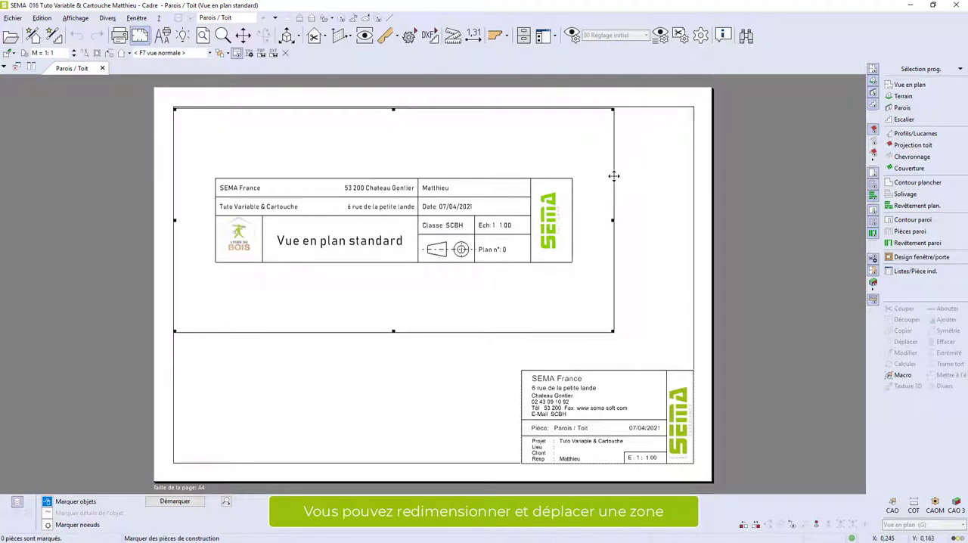
{"action": "mouse_move", "coordinate": [614, 176]}
{"action": "left_mouse_down"}
{"action": "mouse_move", "coordinate": [633, 192]}
{"action": "mouse_move", "coordinate": [676, 190]}
{"action": "mouse_move", "coordinate": [706, 163]}
{"action": "left_mouse_up"}
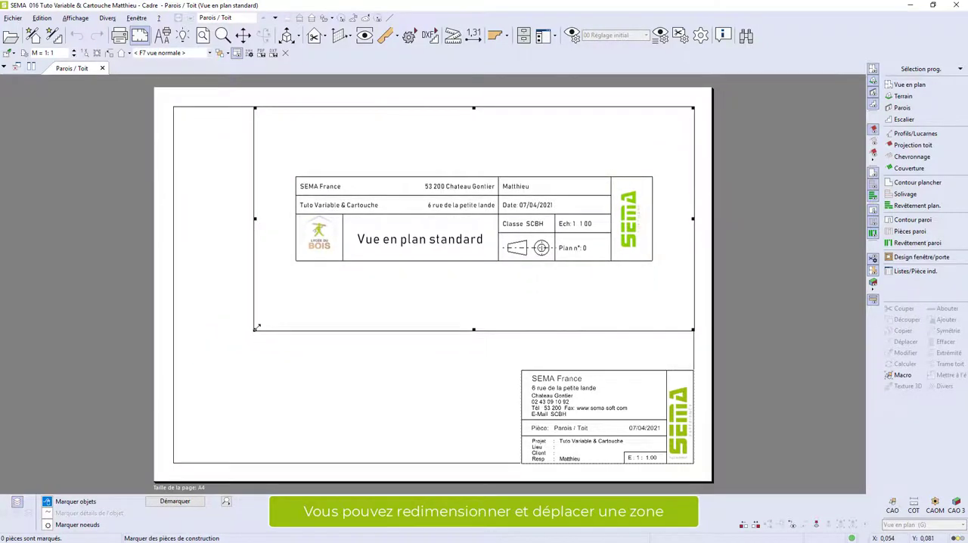
{"action": "left_click_drag", "start_coordinate": [255, 328], "coordinate": [178, 364]}
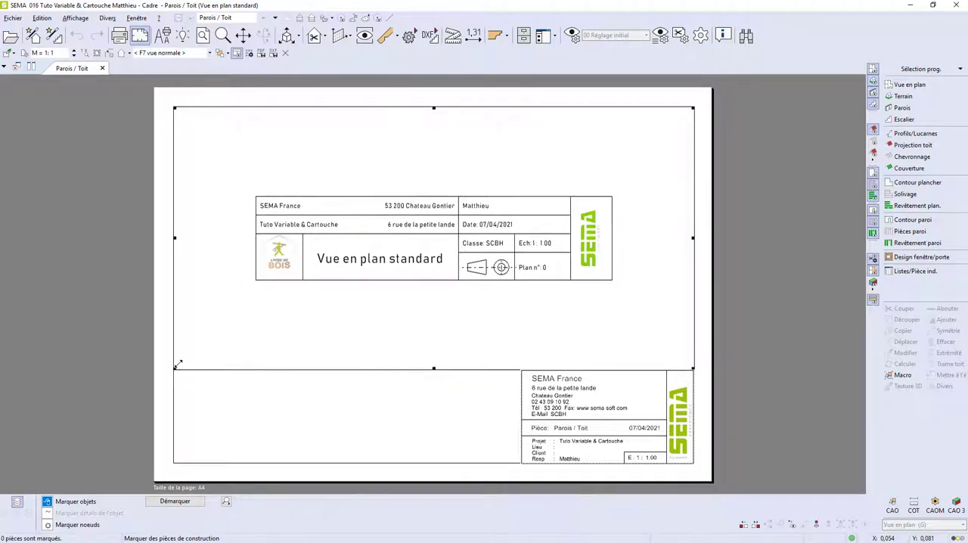
Delete the existing legend zone in the lower corner of the page layout.
{"action": "left_click", "coordinate": [597, 399]}
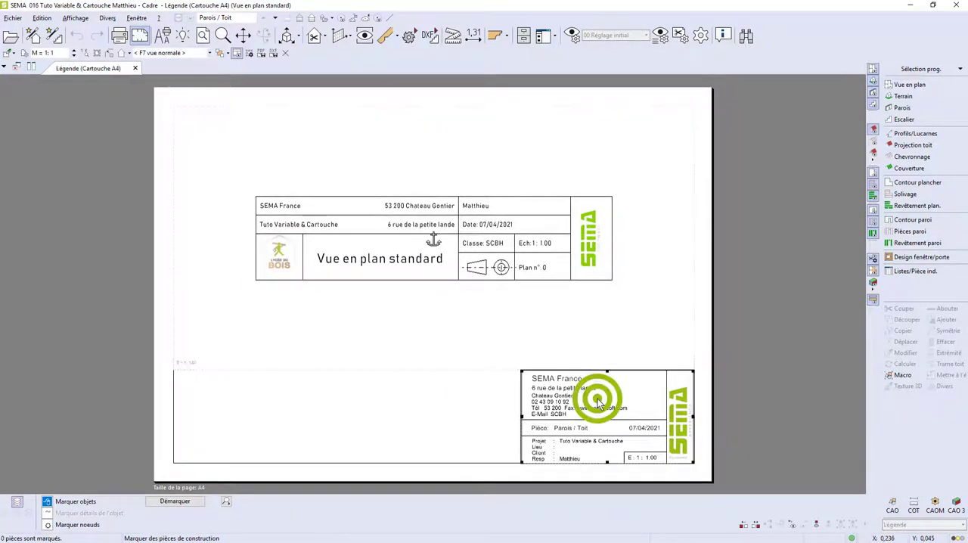
{"action": "left_click", "coordinate": [433, 240]}
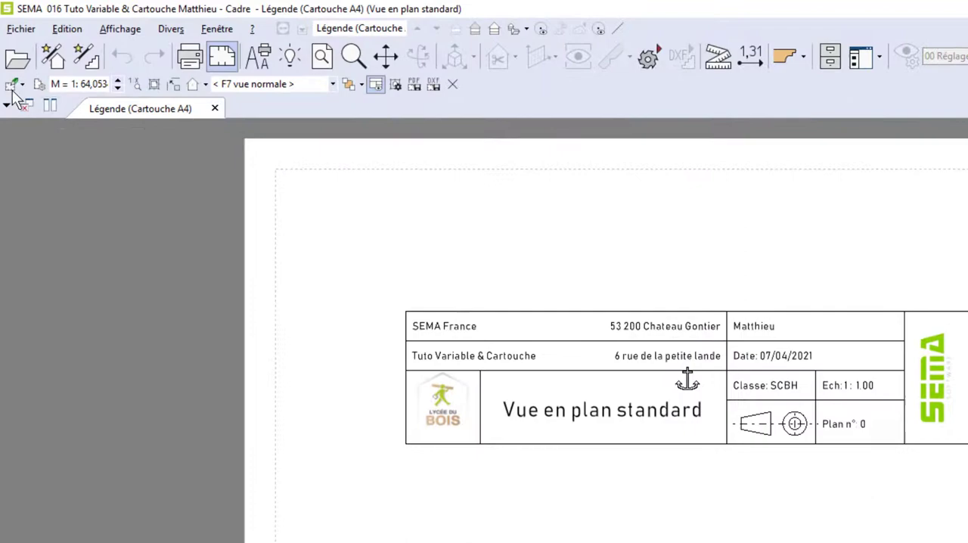
{"action": "left_click", "coordinate": [17, 84]}
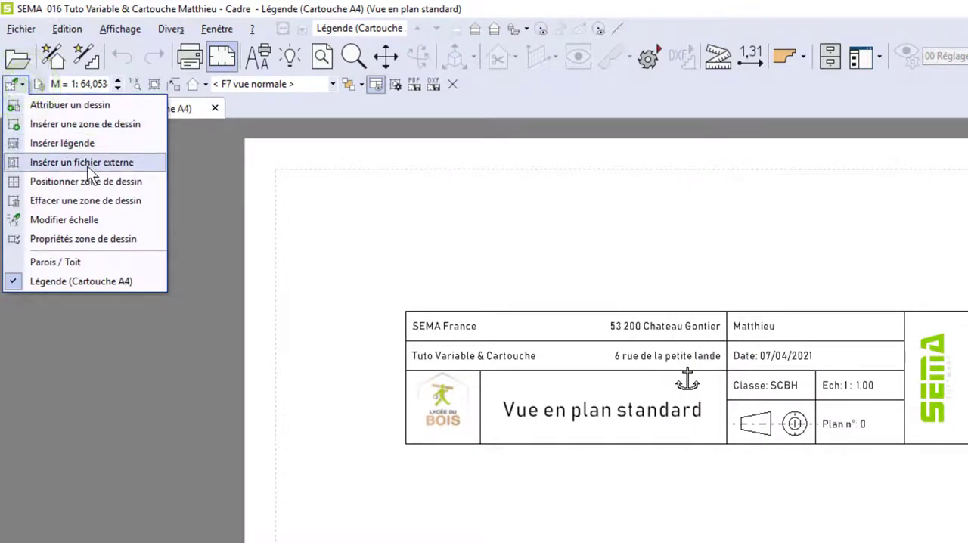
{"action": "left_click", "coordinate": [84, 201]}
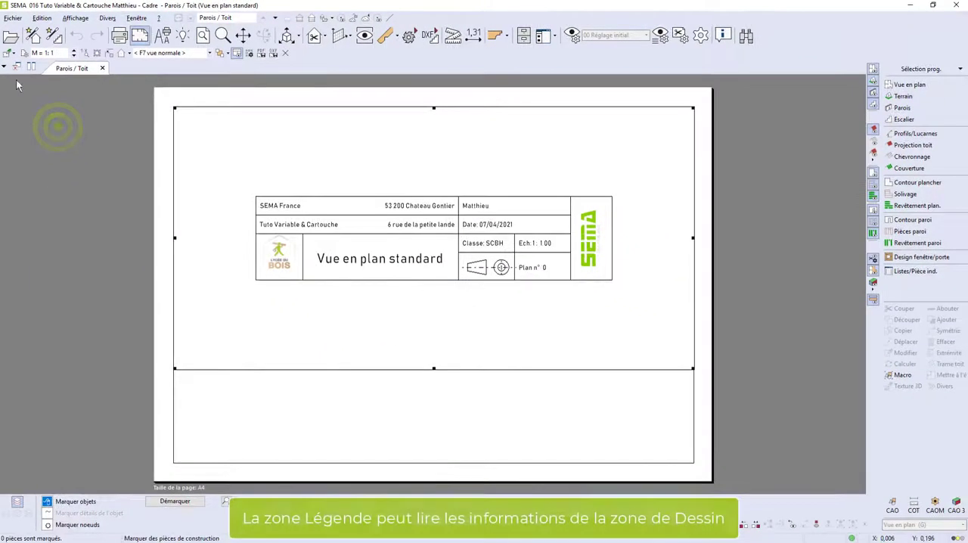
Insert the Cartouche A4 legend from Macro légende\Plan into the page layout.
{"action": "left_click", "coordinate": [9, 54]}
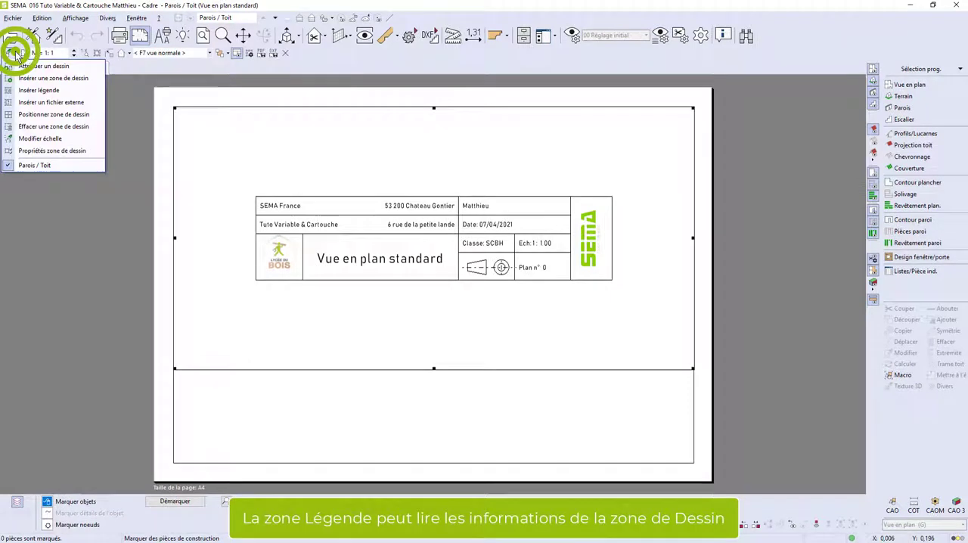
{"action": "left_click", "coordinate": [38, 90]}
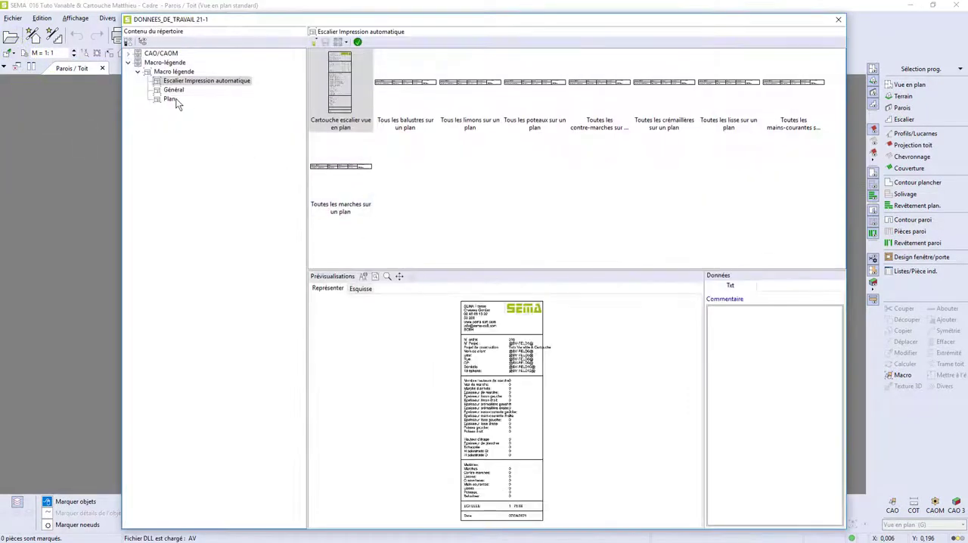
{"action": "left_click", "coordinate": [170, 99]}
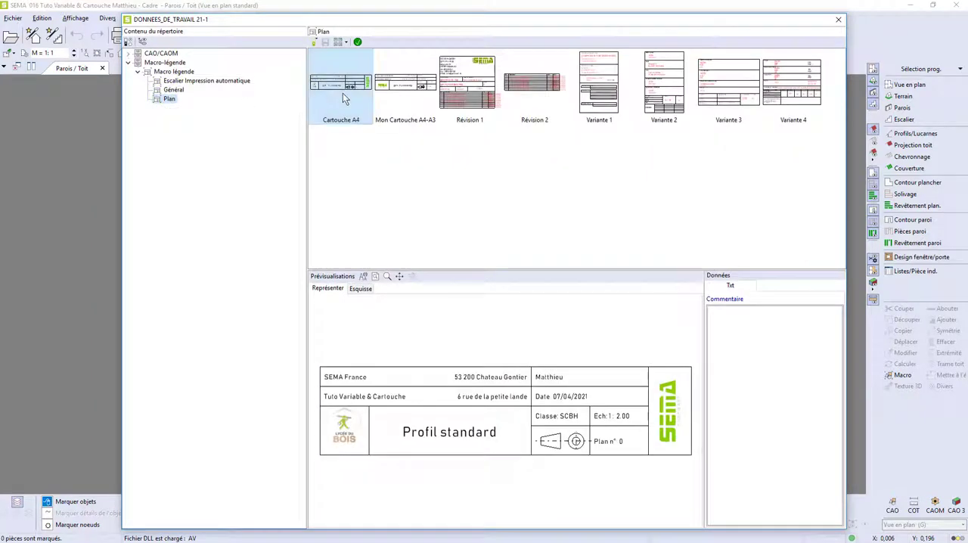
{"action": "left_click", "coordinate": [359, 42]}
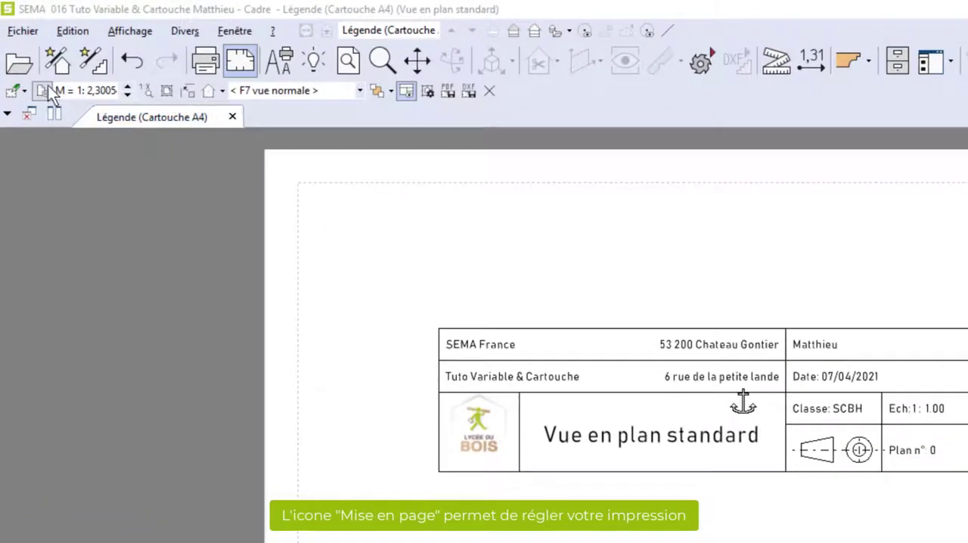
Review the top, bottom, left and right drawing margins in the page setup and validate it.
{"action": "left_click", "coordinate": [41, 90]}
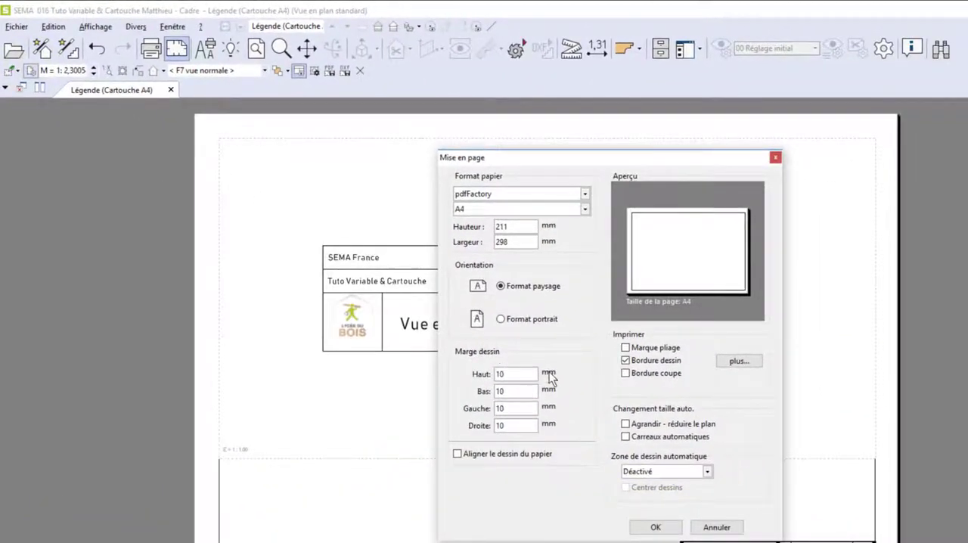
{"action": "left_click", "coordinate": [528, 371]}
{"action": "left_click", "coordinate": [516, 393]}
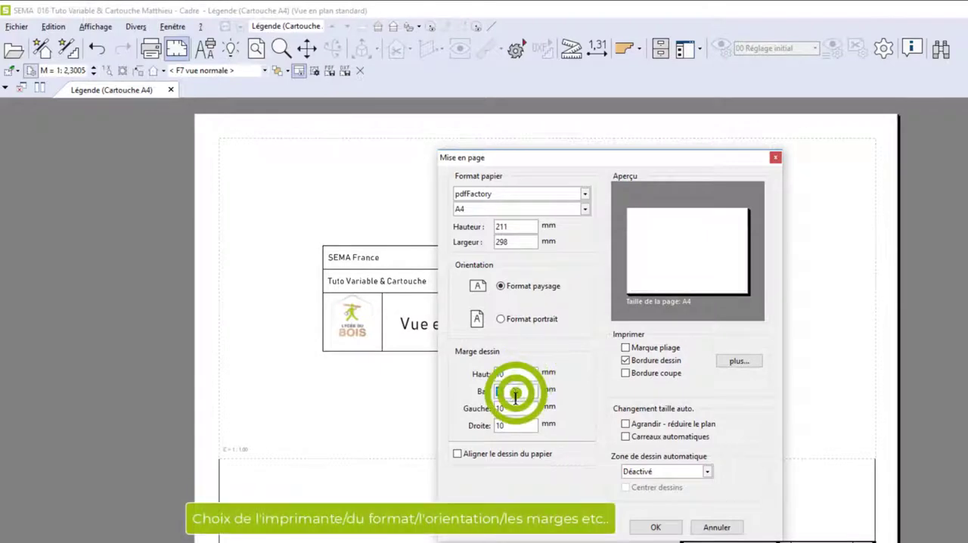
{"action": "left_click", "coordinate": [516, 409]}
{"action": "left_click", "coordinate": [517, 426]}
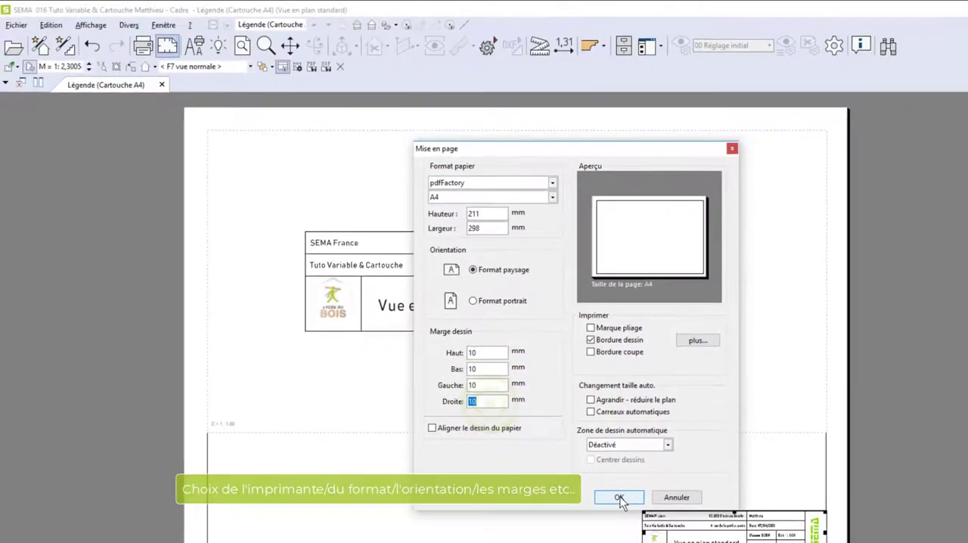
{"action": "left_click", "coordinate": [655, 527]}
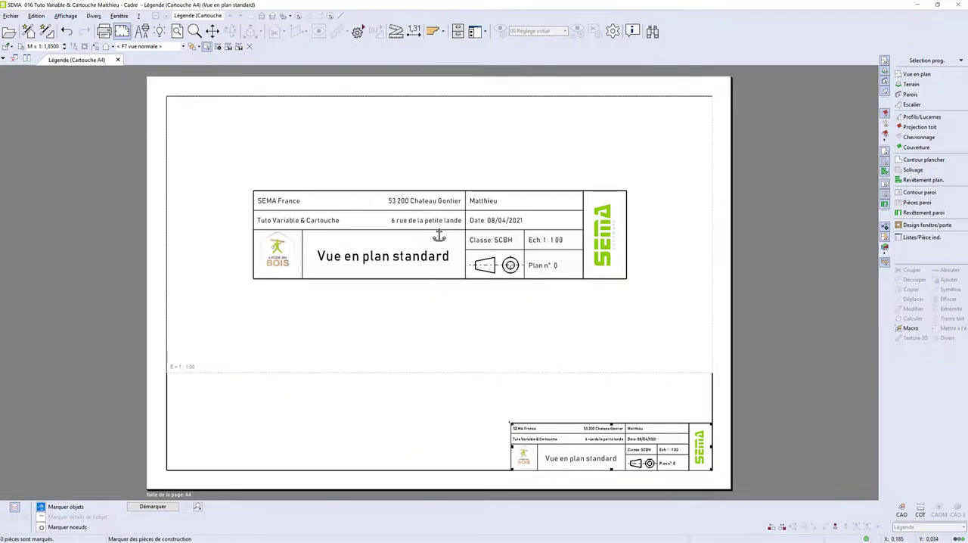
Enlarge the legend zone to scale 1:1 and align it with the bottom-right corner of the page frame.
{"action": "left_click_drag", "start_coordinate": [512, 424], "coordinate": [344, 371]}
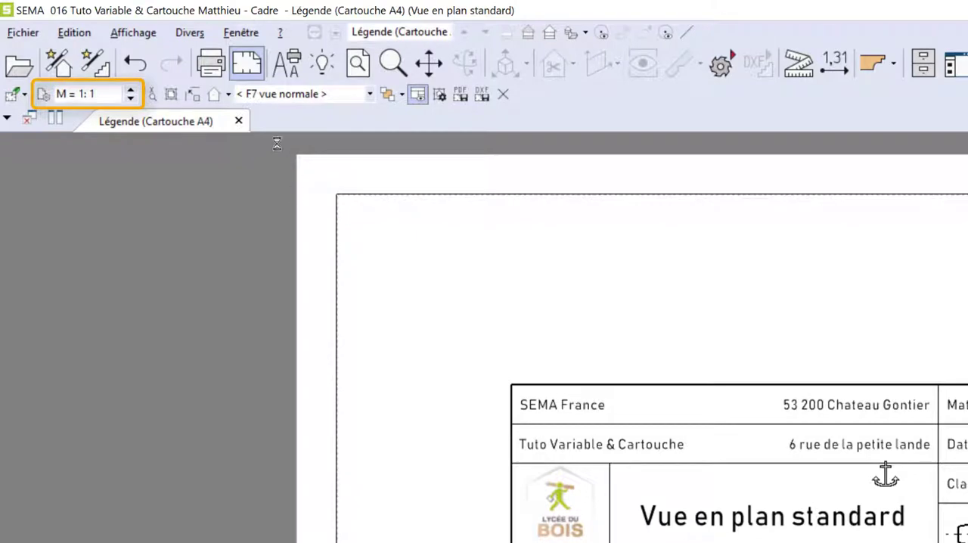
{"action": "left_click", "coordinate": [444, 96]}
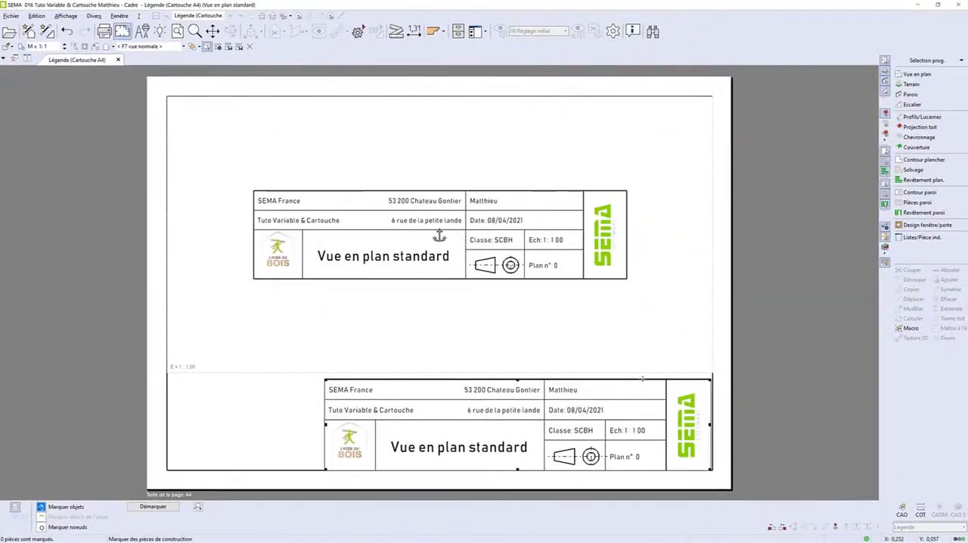
{"action": "left_click_drag", "start_coordinate": [642, 381], "coordinate": [643, 379]}
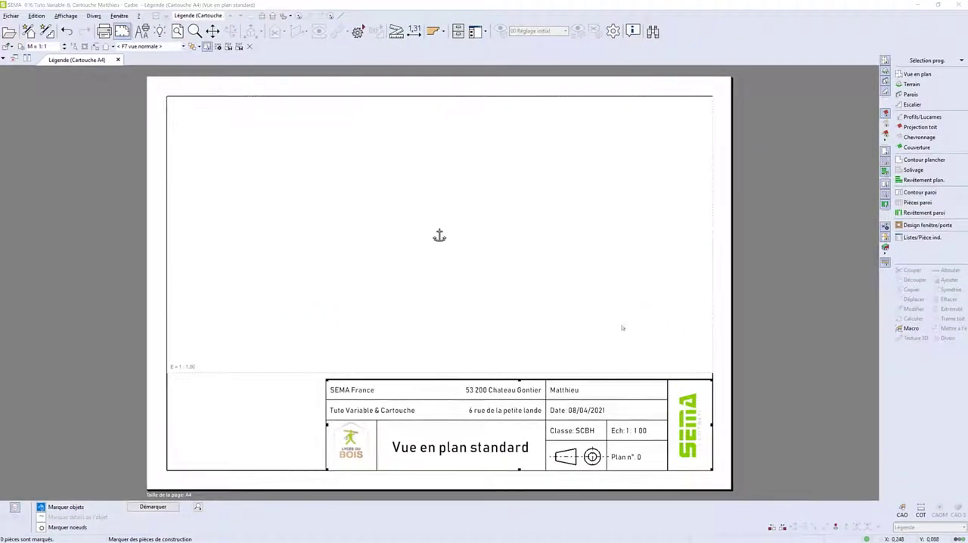
Ungroup the title block inserted in the legend zone into individual elements.
{"action": "left_click", "coordinate": [567, 389]}
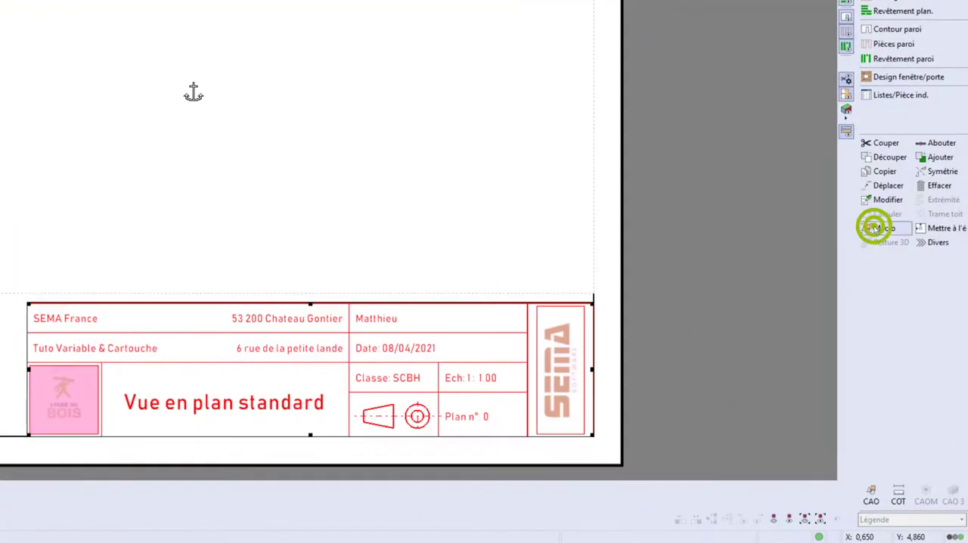
{"action": "left_click", "coordinate": [875, 228]}
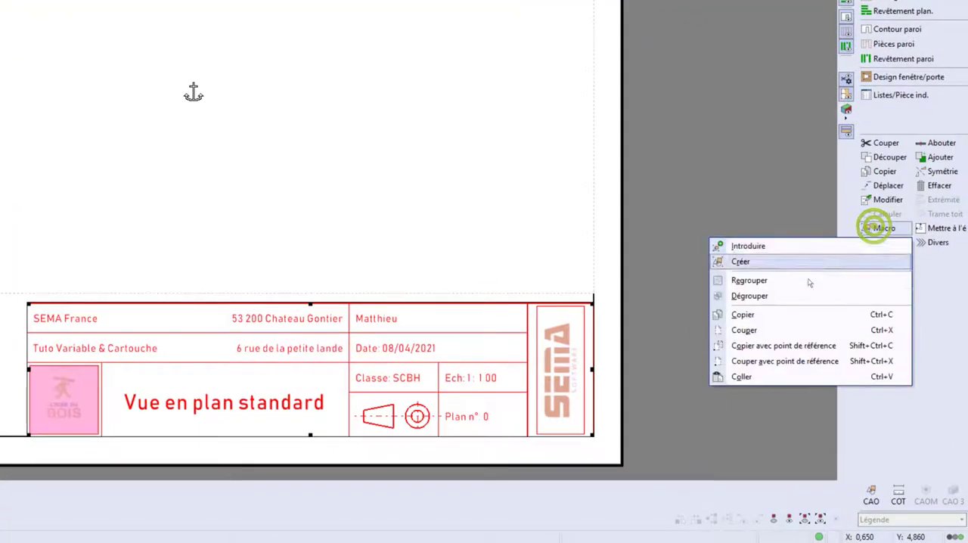
{"action": "left_click", "coordinate": [754, 294]}
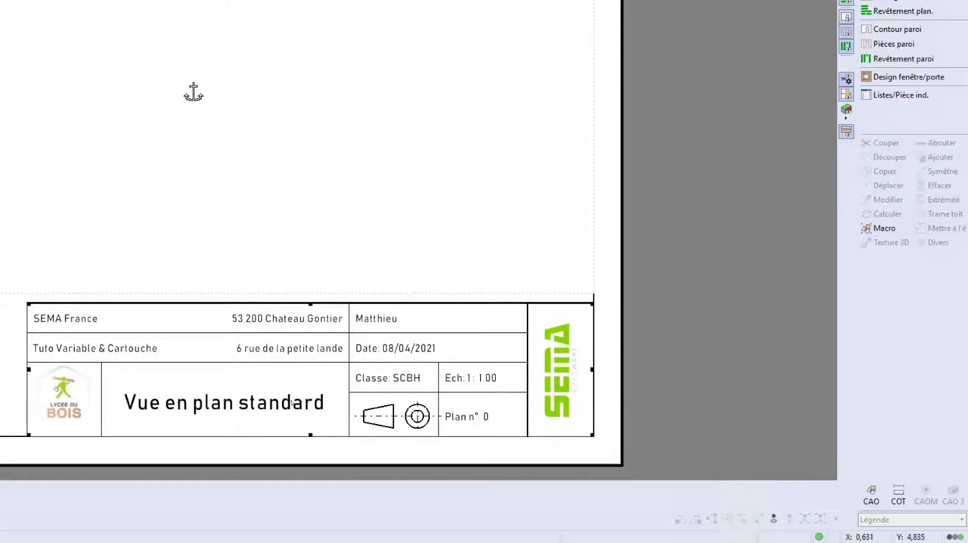
Open the title block's postcode and town text for modification, check its variables and validate it.
{"action": "left_click", "coordinate": [278, 320]}
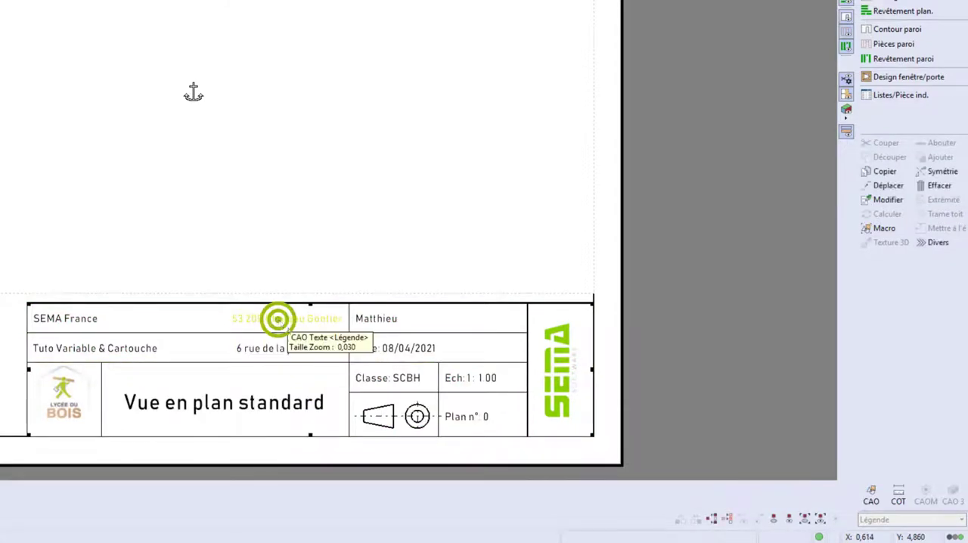
{"action": "left_click", "coordinate": [899, 203]}
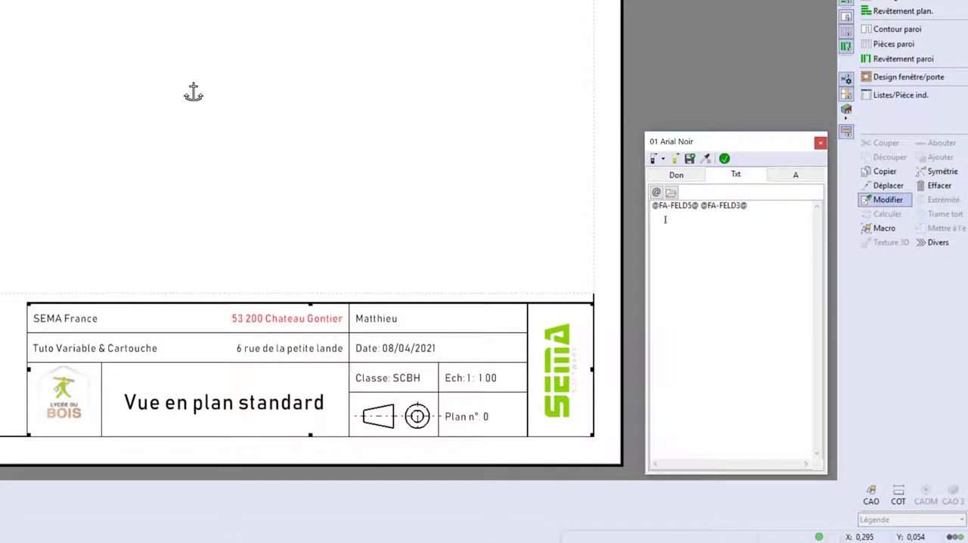
{"action": "left_click", "coordinate": [726, 159]}
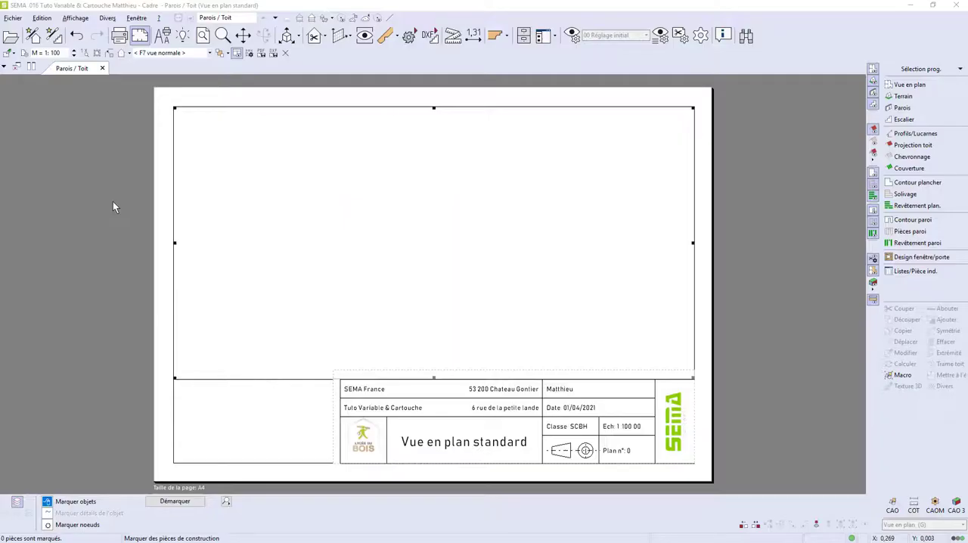
Save the Vue en plan standard plan as a plan template named Vue en plan standard.plv in the PLAN folder.
{"action": "left_click", "coordinate": [205, 18]}
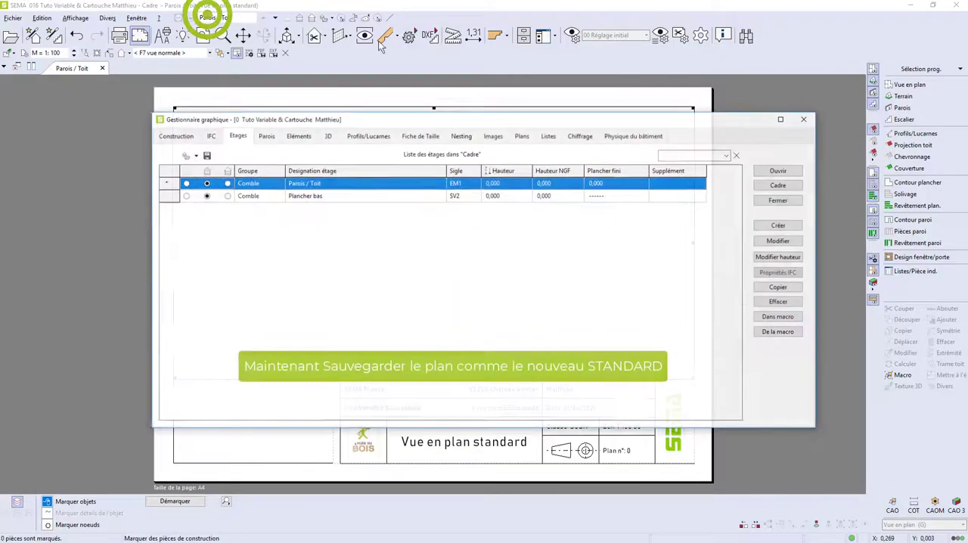
{"action": "left_click", "coordinate": [522, 135]}
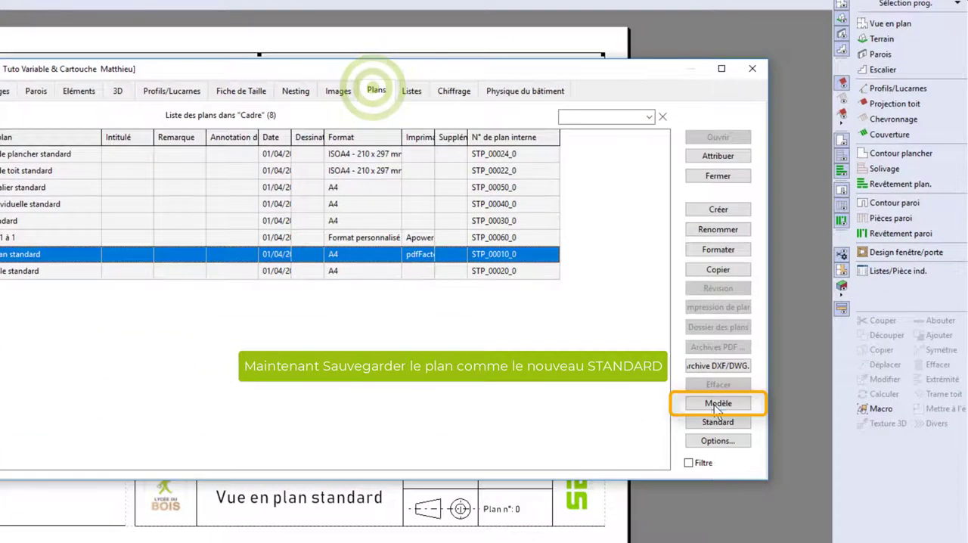
{"action": "left_click", "coordinate": [779, 373]}
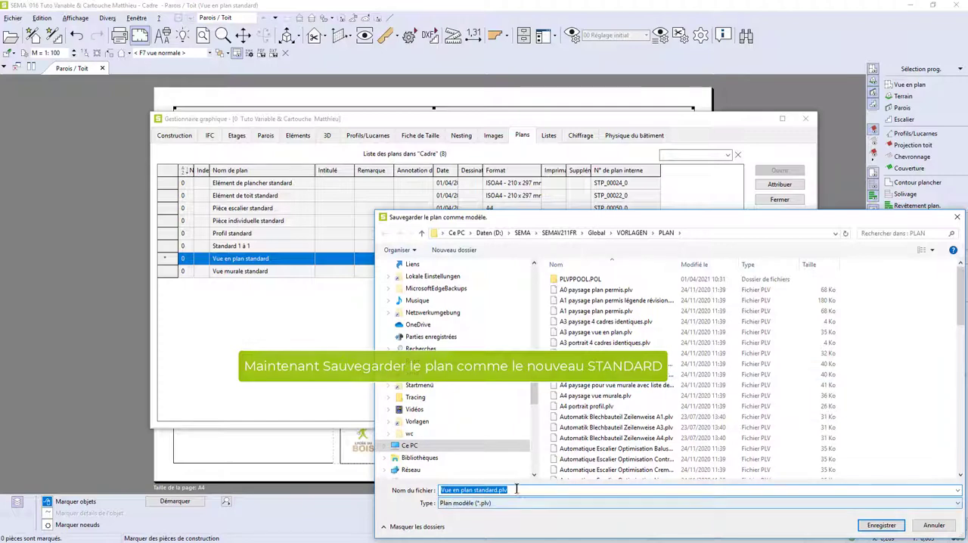
{"action": "left_click", "coordinate": [881, 525]}
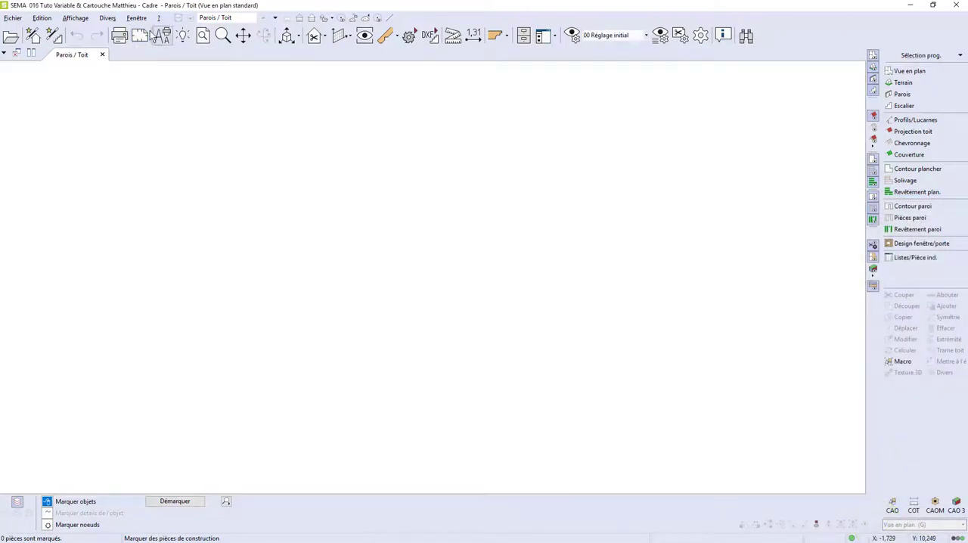
{"action": "left_click", "coordinate": [140, 35]}
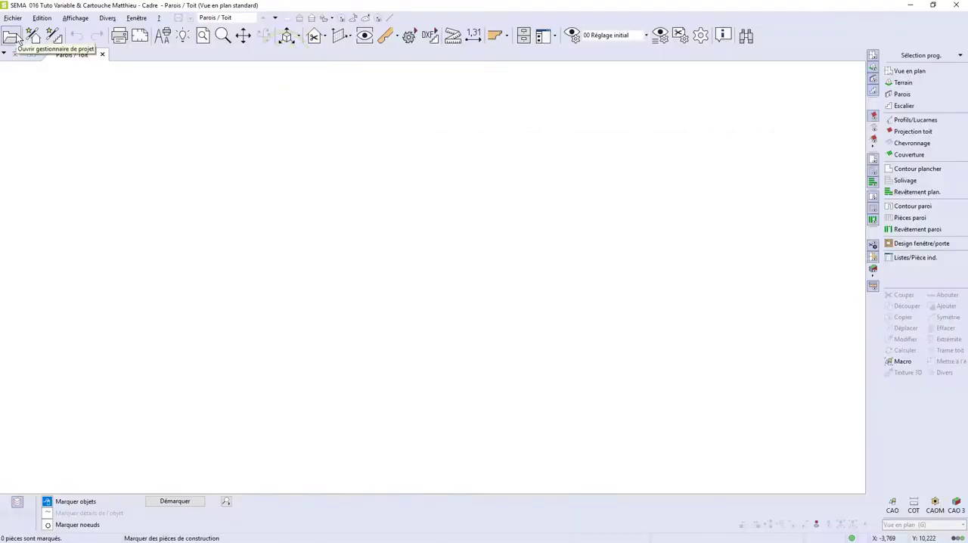
Create an empty project named Test Plan A4 + Cartouche and display its page layout.
{"action": "left_click", "coordinate": [15, 19]}
{"action": "left_click", "coordinate": [28, 31]}
{"action": "left_click_drag", "start_coordinate": [541, 8], "coordinate": [439, 74]}
{"action": "left_click", "coordinate": [834, 153]}
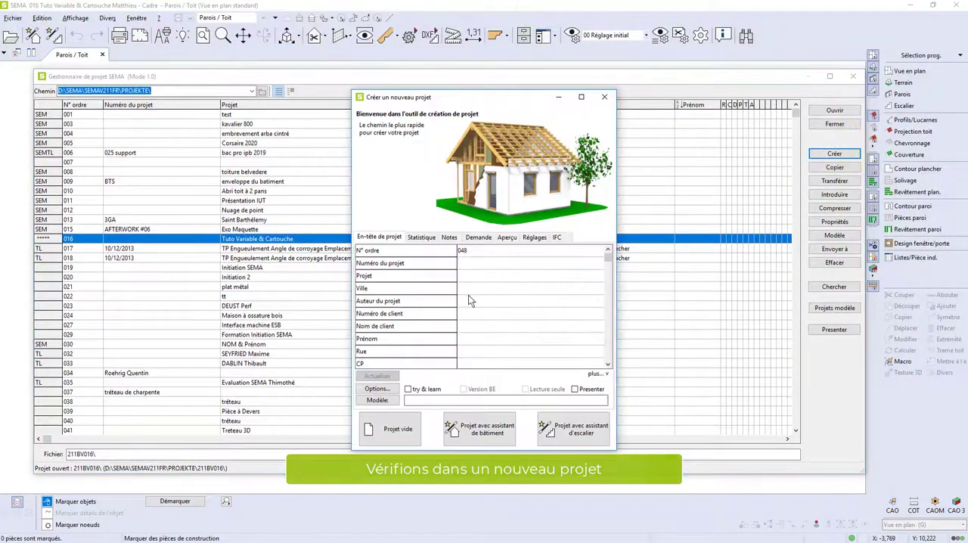
{"action": "left_click", "coordinate": [470, 275]}
{"action": "type", "text": "Test"}
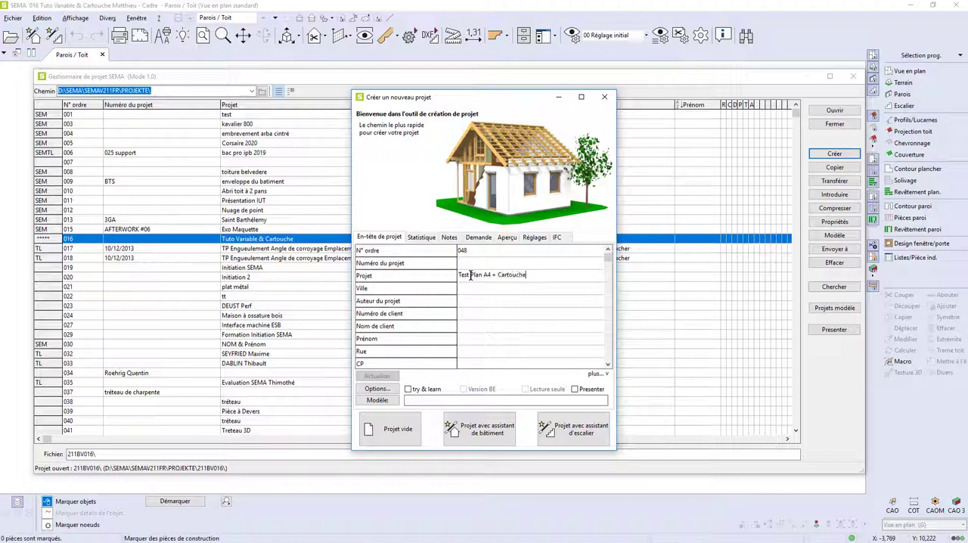
{"action": "type", "text": " Plan A4 + Cartouche"}
{"action": "left_click", "coordinate": [389, 428]}
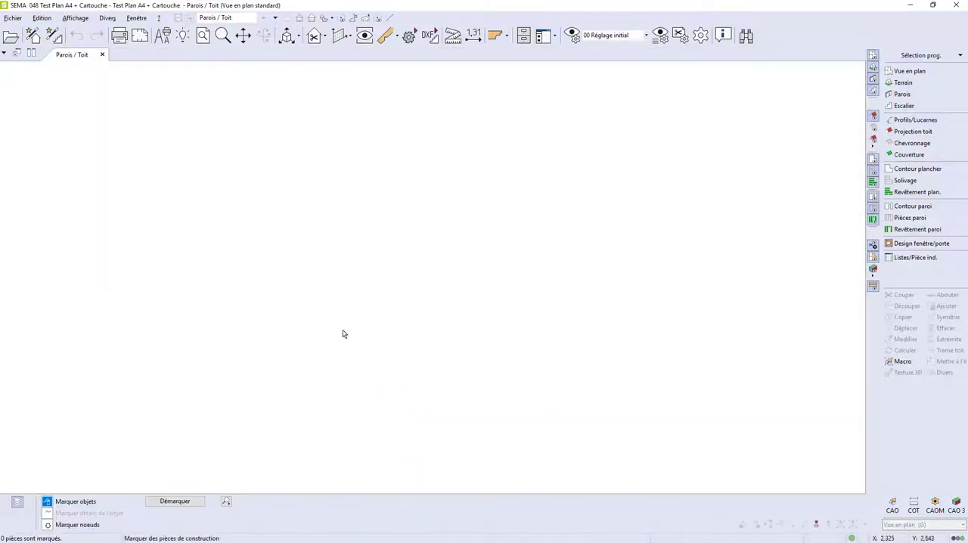
{"action": "left_click", "coordinate": [139, 37]}
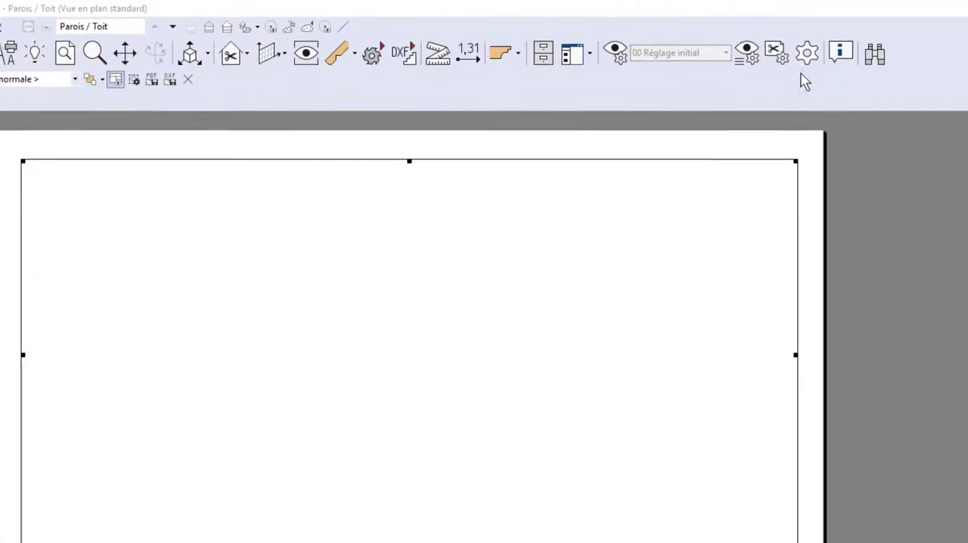
Open the project's general drawing print settings and enable always asking for the path and file name when saving.
{"action": "left_click", "coordinate": [700, 35]}
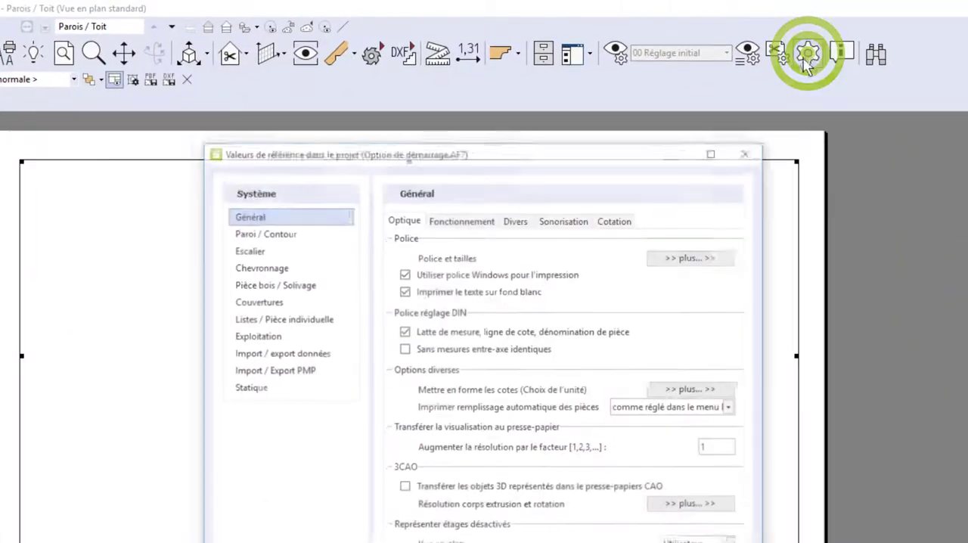
{"action": "left_click", "coordinate": [272, 216]}
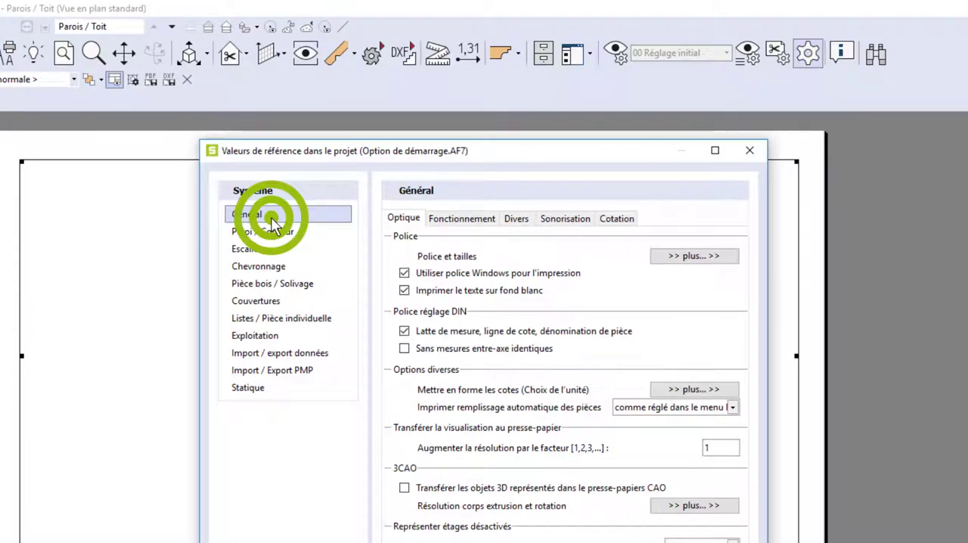
{"action": "left_click", "coordinate": [517, 219]}
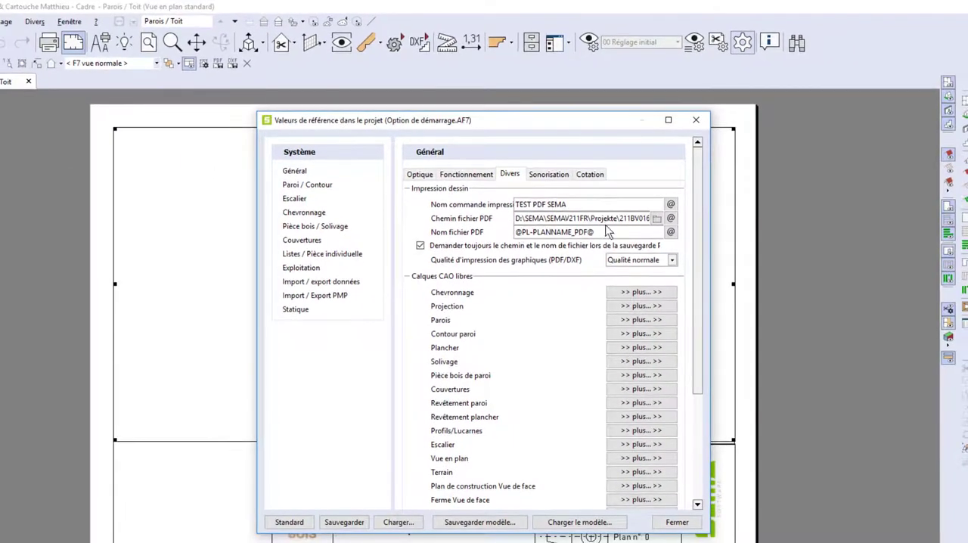
{"action": "left_click", "coordinate": [566, 249]}
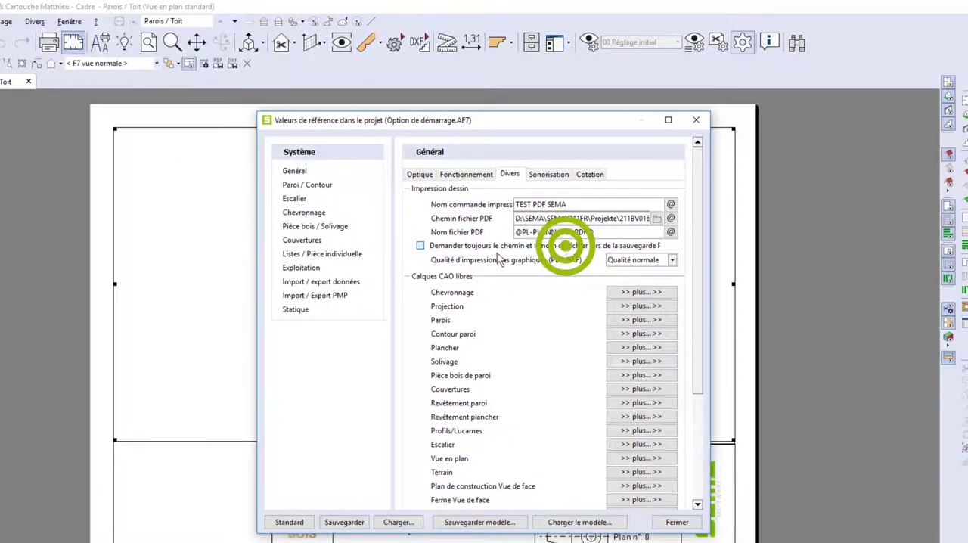
{"action": "left_click", "coordinate": [441, 250]}
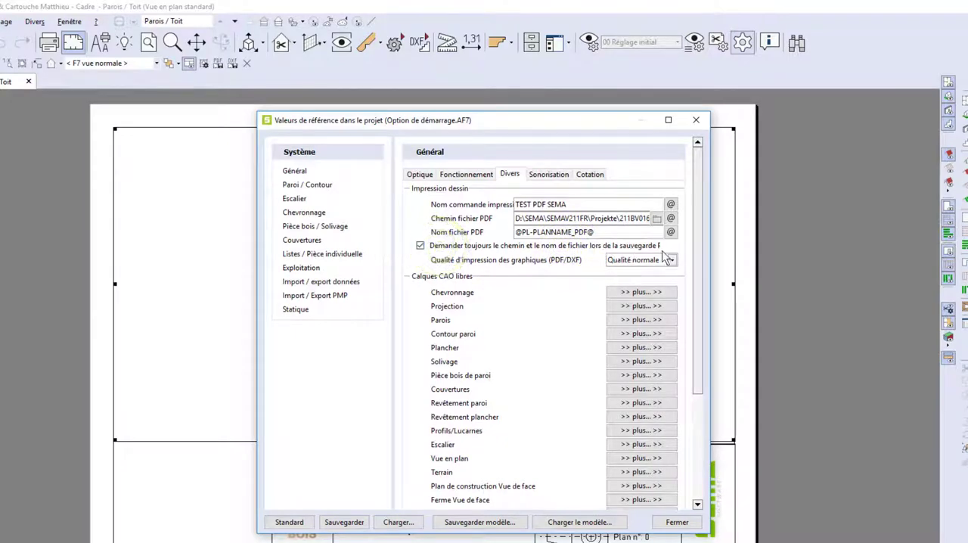
Save the reference values as Option de démarrage.AF7 for both the current project and the template, and close the settings.
{"action": "left_click", "coordinate": [345, 522]}
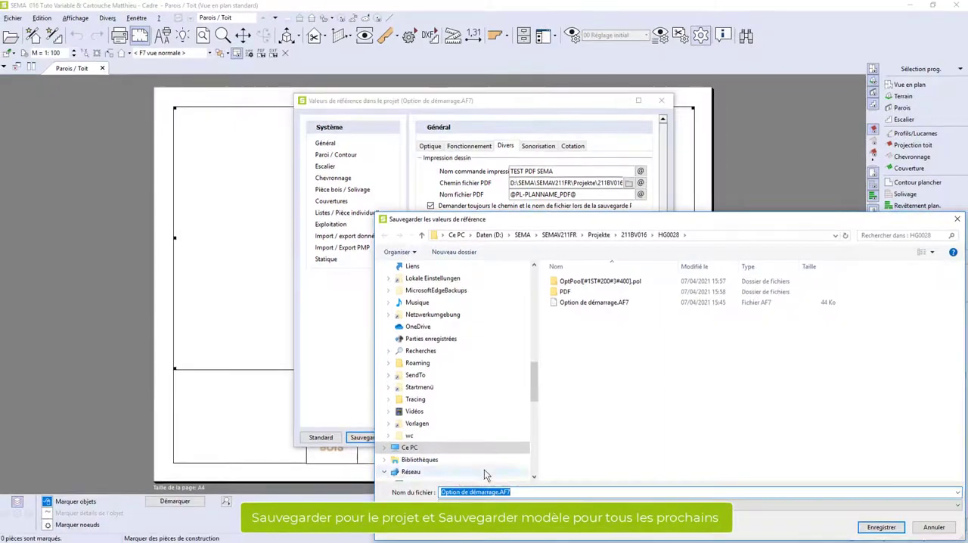
{"action": "left_click", "coordinate": [878, 529]}
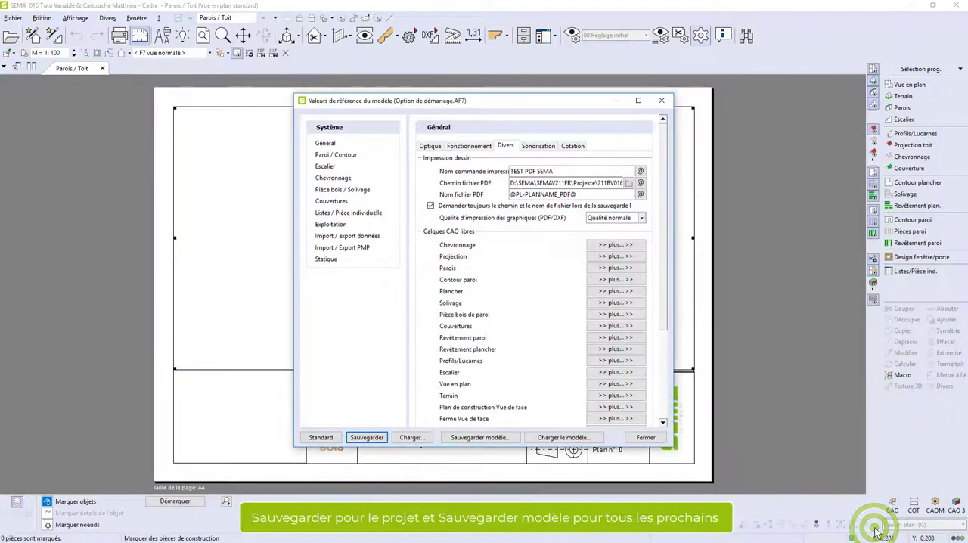
{"action": "left_click", "coordinate": [482, 438]}
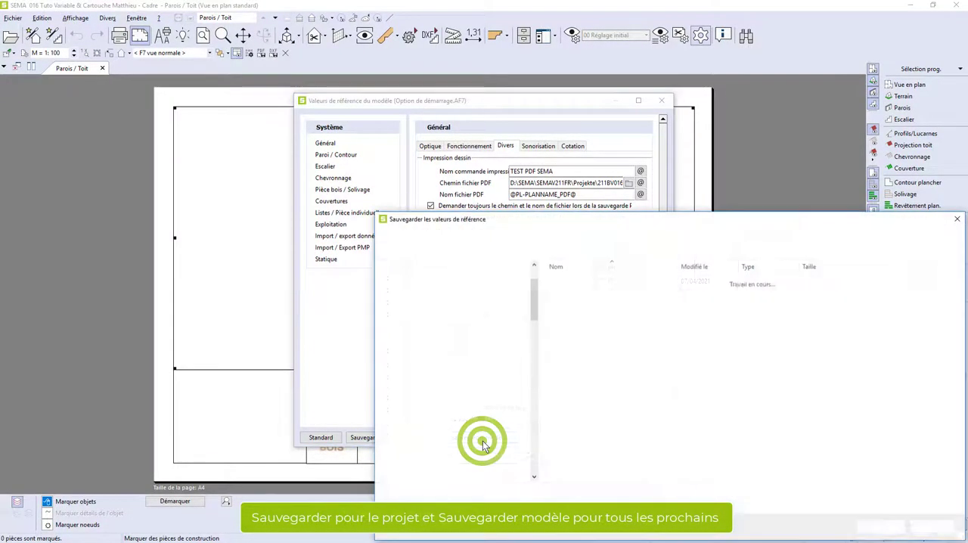
{"action": "left_click", "coordinate": [881, 528]}
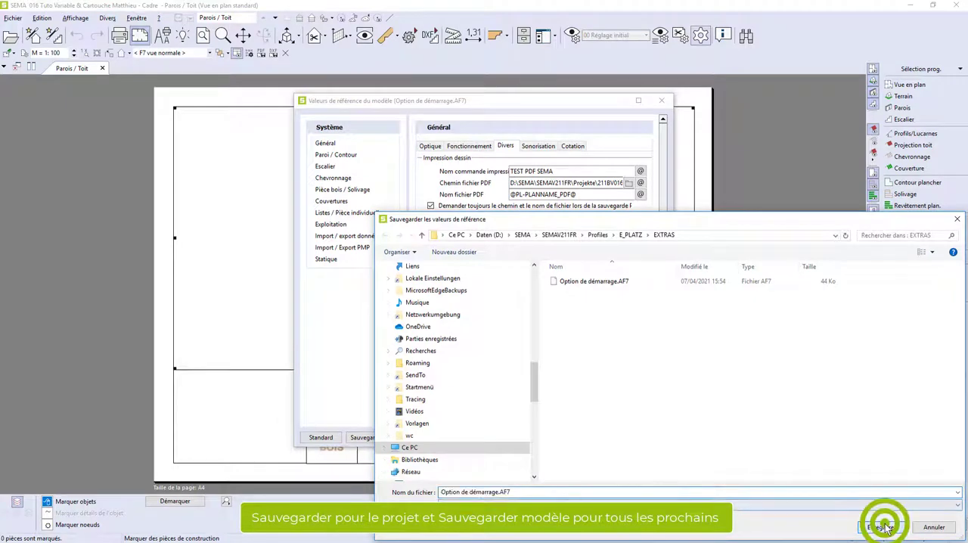
{"action": "left_click", "coordinate": [645, 438]}
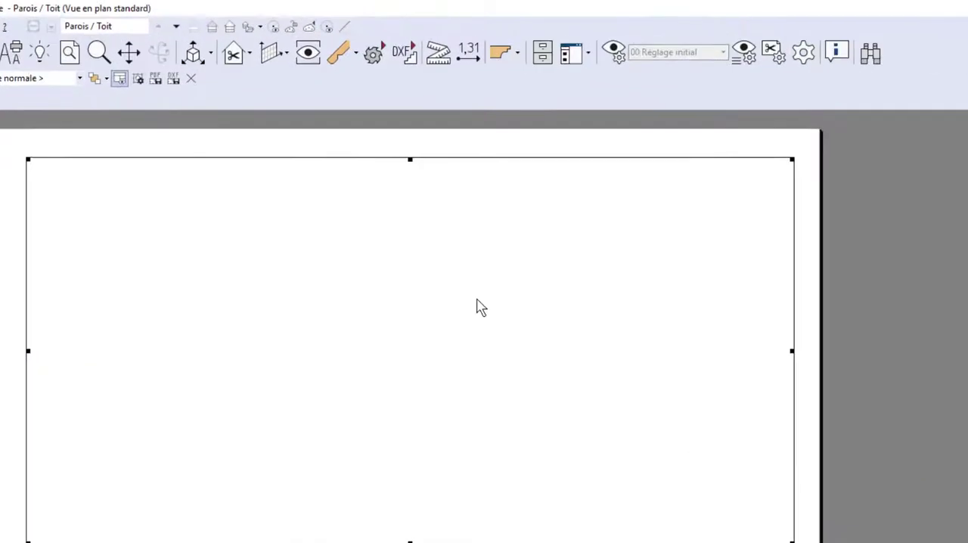
Export the Vue en plan standard plan as a PDF named Test PDF SEMA in the project's PDF folder.
{"action": "left_click", "coordinate": [131, 84]}
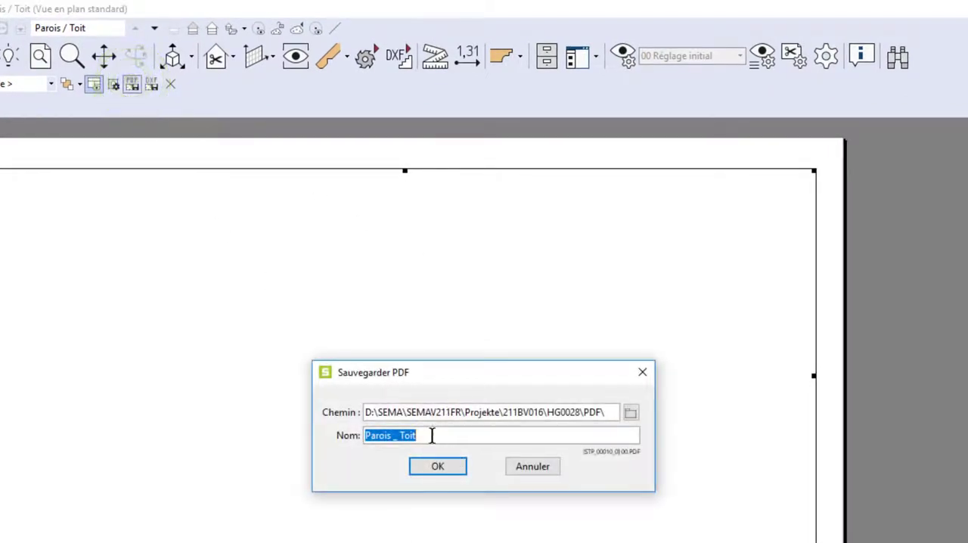
{"action": "left_click", "coordinate": [432, 436]}
{"action": "type", "text": "Test"}
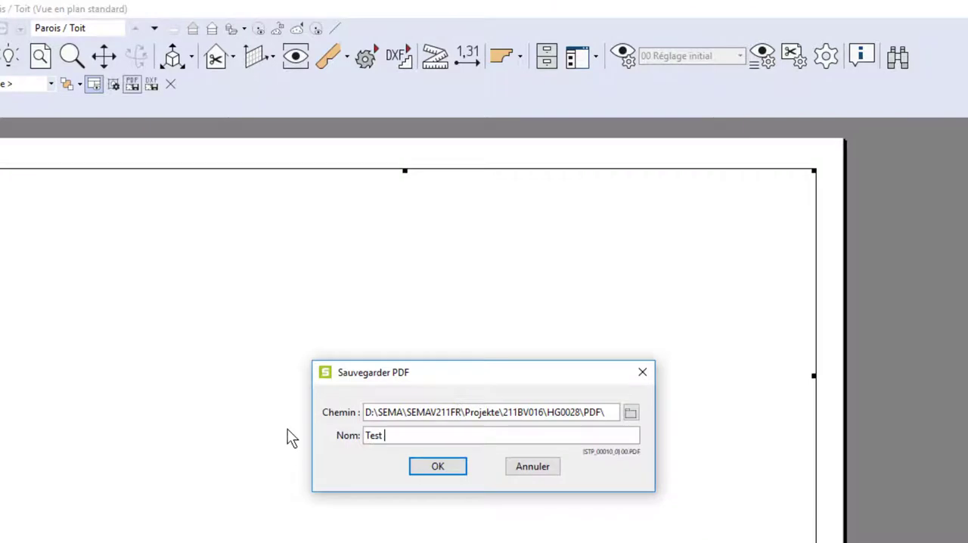
{"action": "type", "text": " PDF SEMA"}
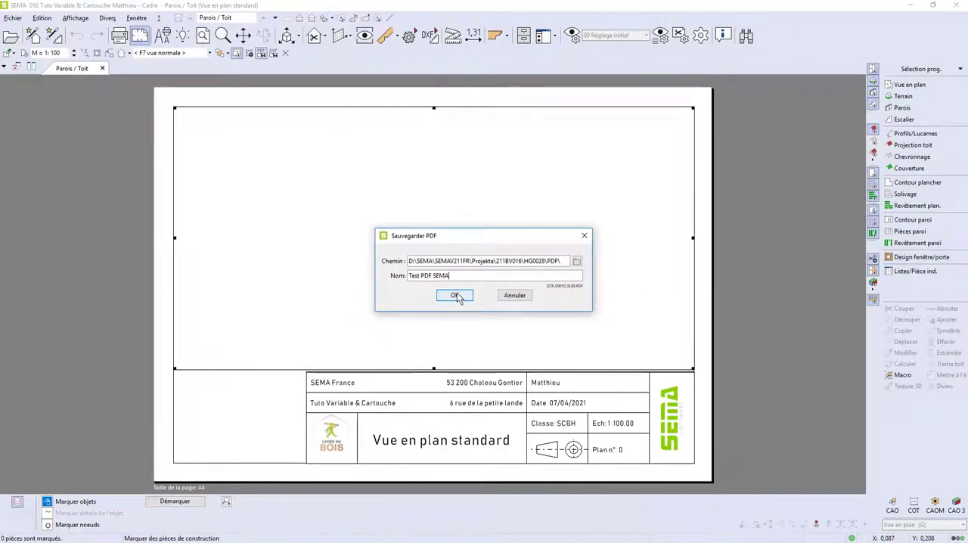
{"action": "left_click", "coordinate": [455, 295]}
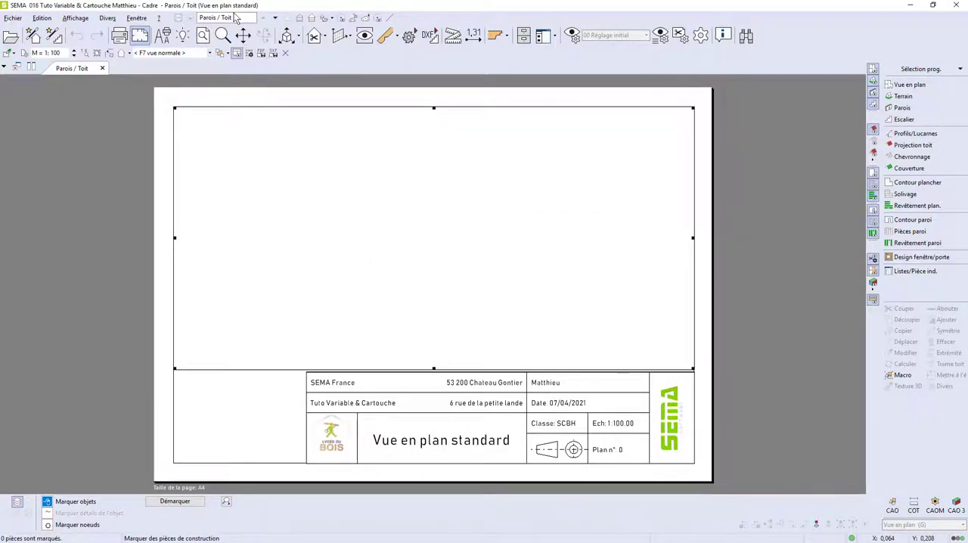
Open the exported PDF from the graphic manager's plan list, and preview it in the project's PDF folder in Windows Explorer.
{"action": "left_click", "coordinate": [528, 137]}
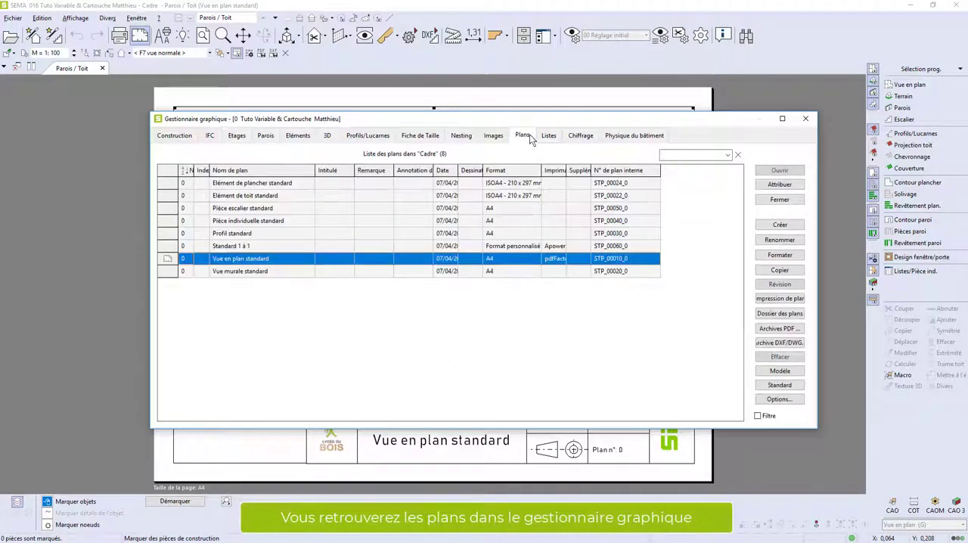
{"action": "left_click", "coordinate": [168, 259]}
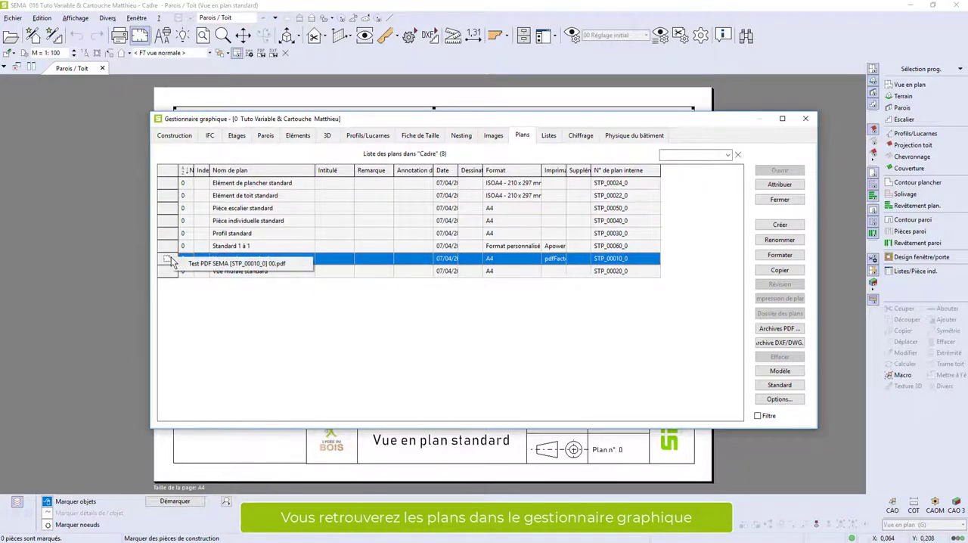
{"action": "left_click", "coordinate": [227, 264]}
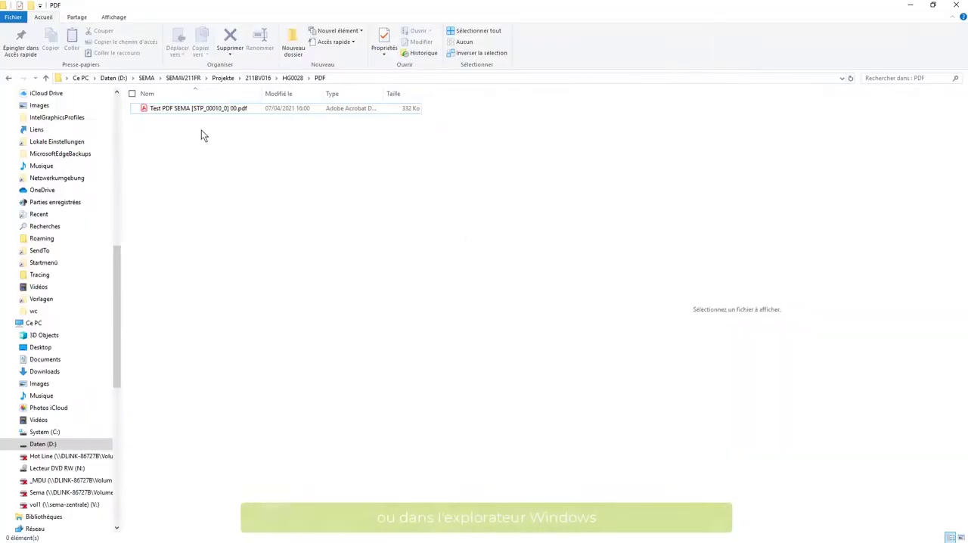
{"action": "left_click", "coordinate": [198, 111]}
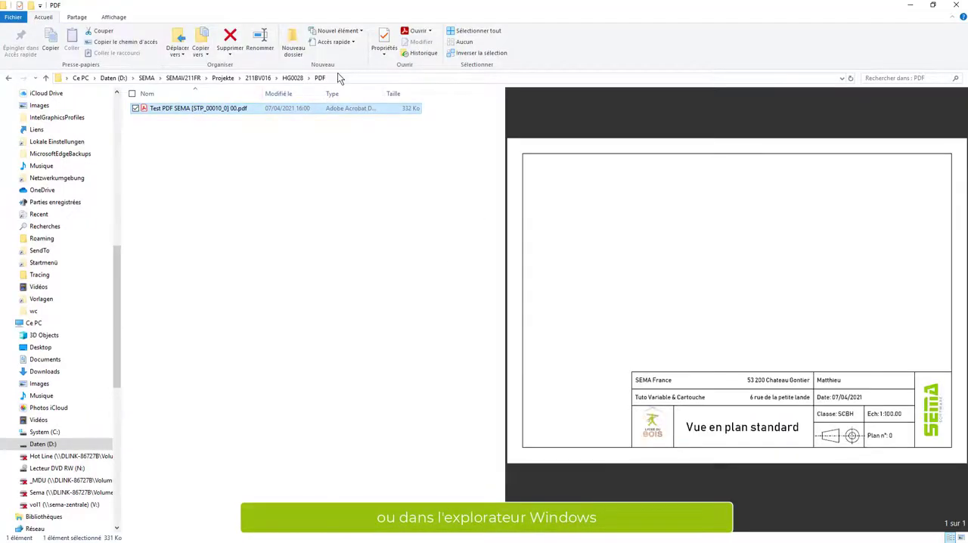
{"action": "left_click", "coordinate": [336, 76]}
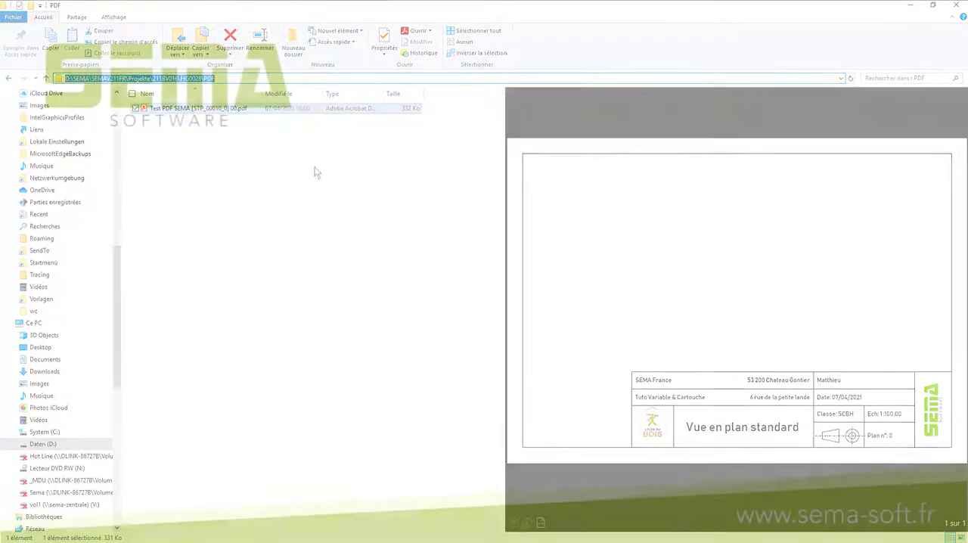